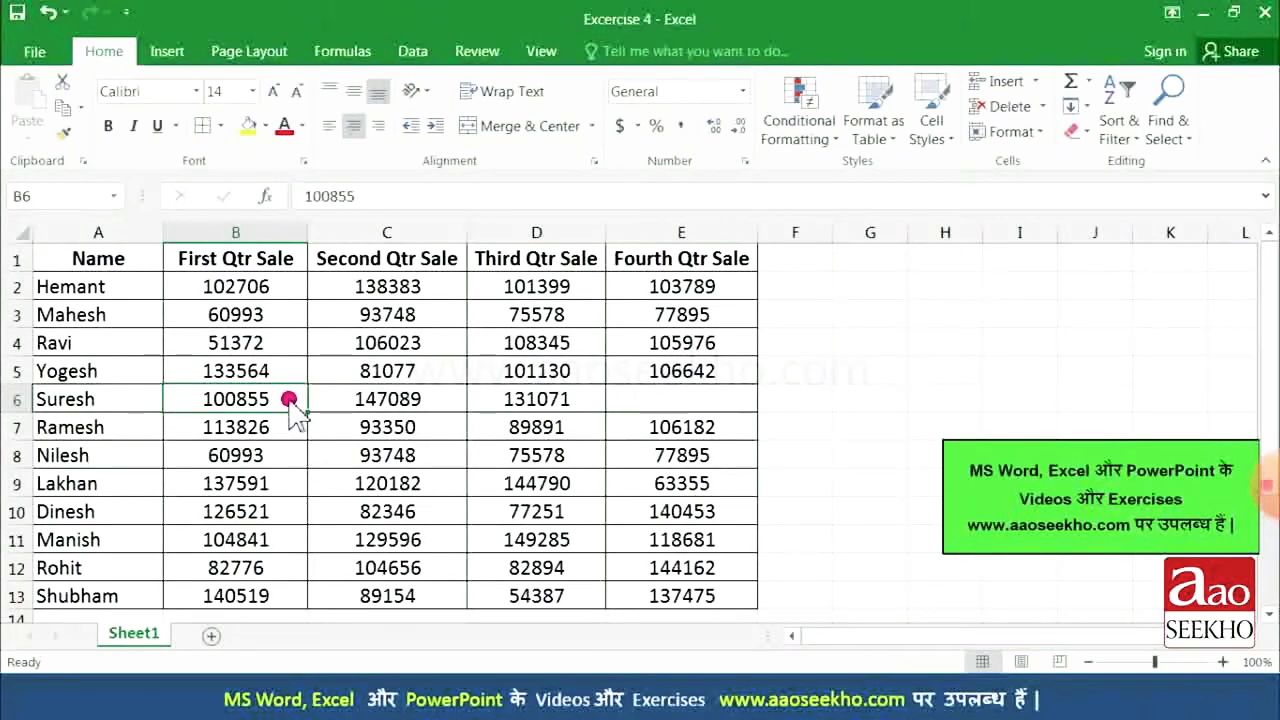
# Step: Insert a blank cell at B6, shifting Suresh's row 6 figures one cell right
pyautogui.click(1035, 81)
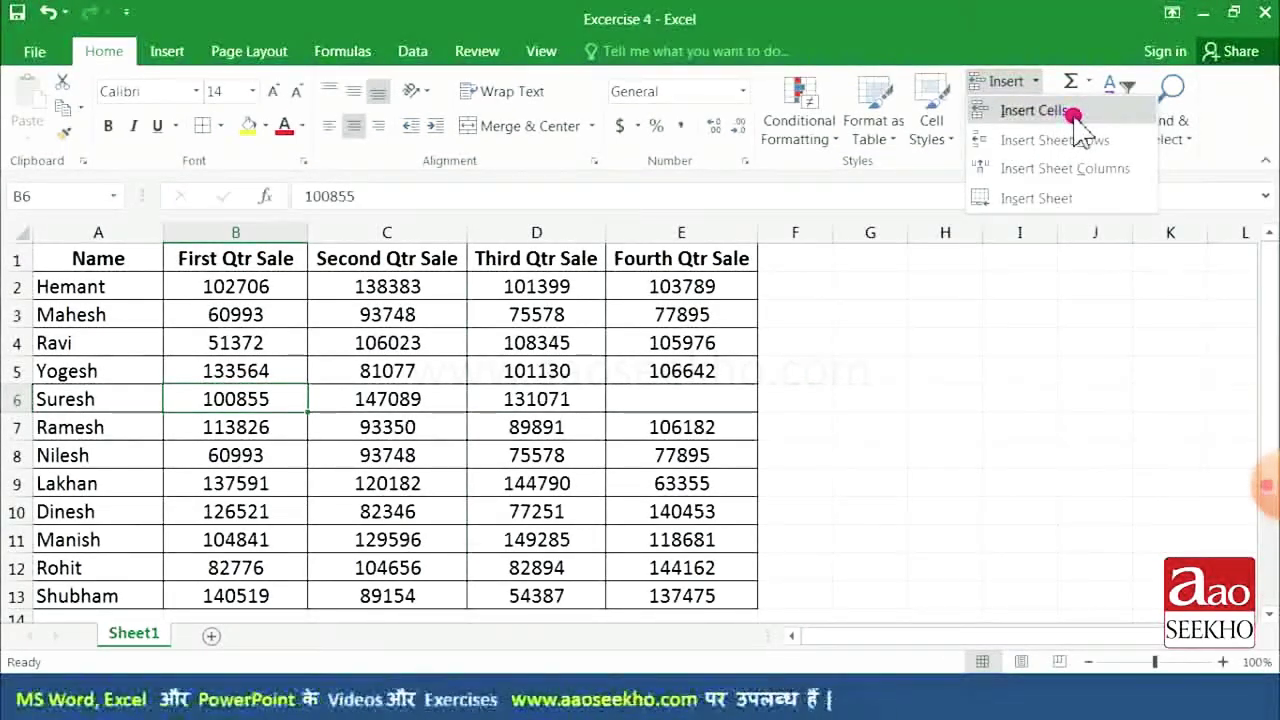
pyautogui.click(1035, 111)
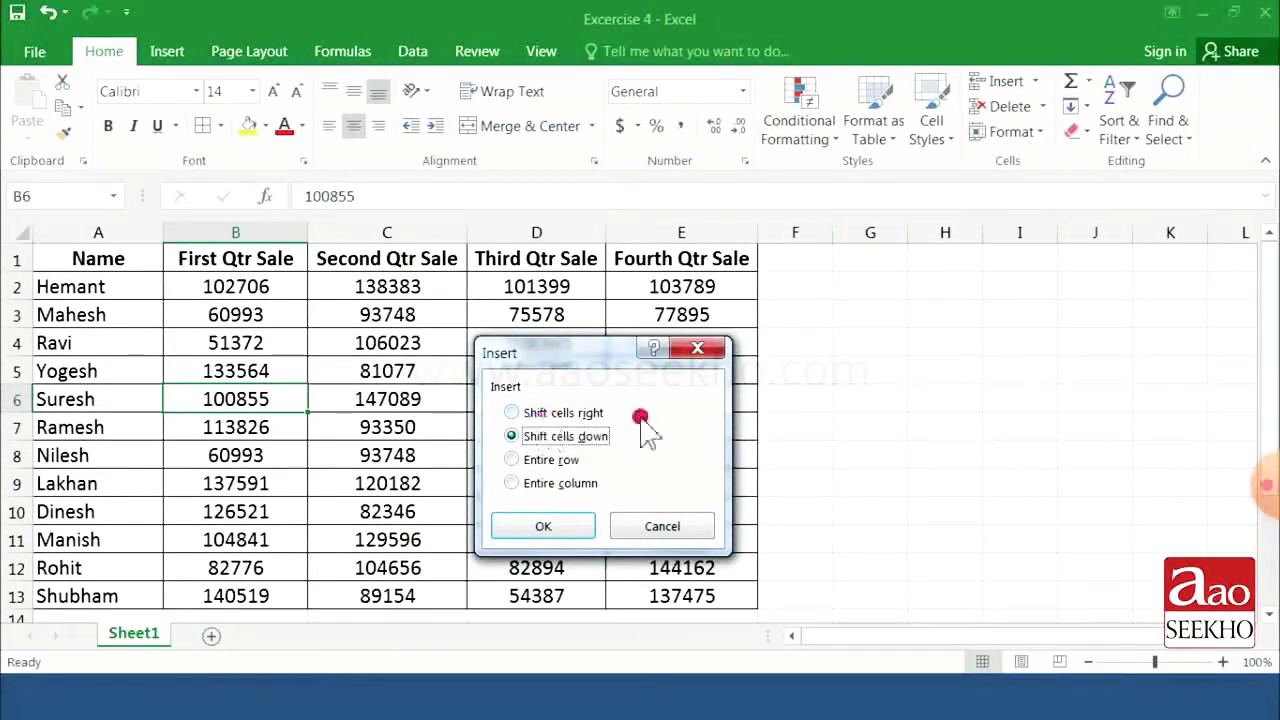
pyautogui.click(526, 414)
pyautogui.moveTo(571, 350); pyautogui.dragTo(538, 401)
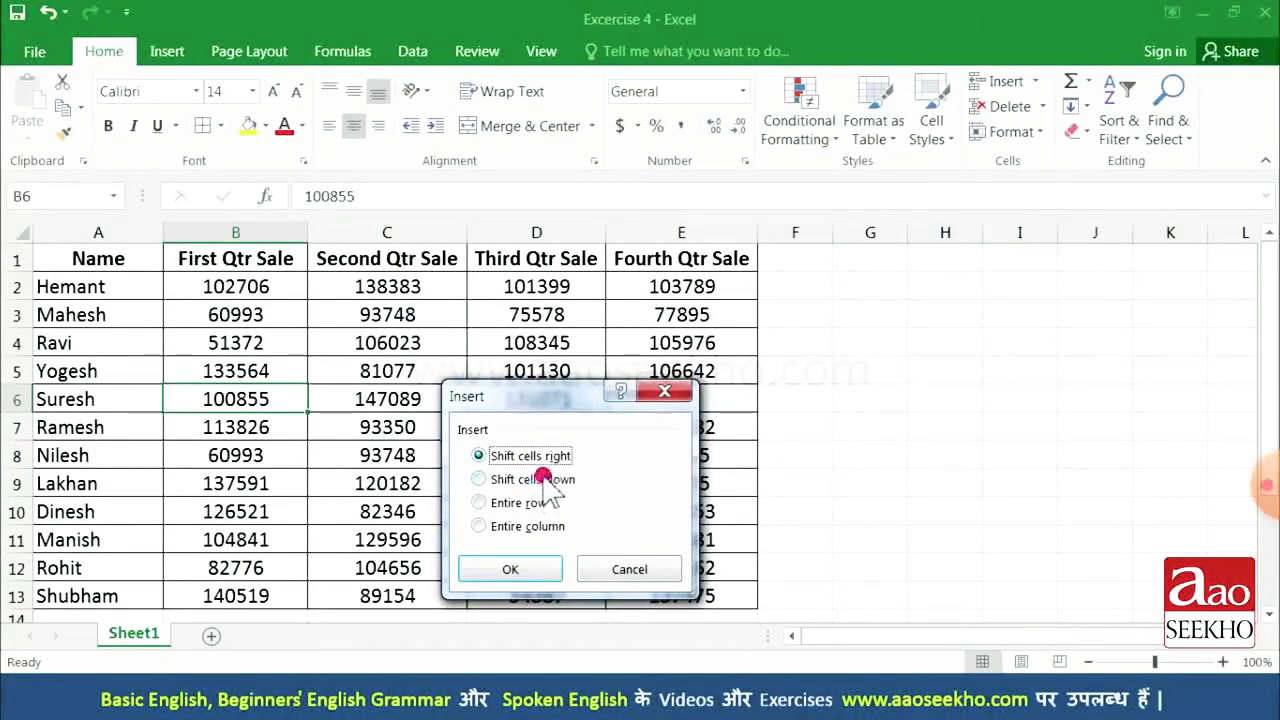
pyautogui.click(512, 566)
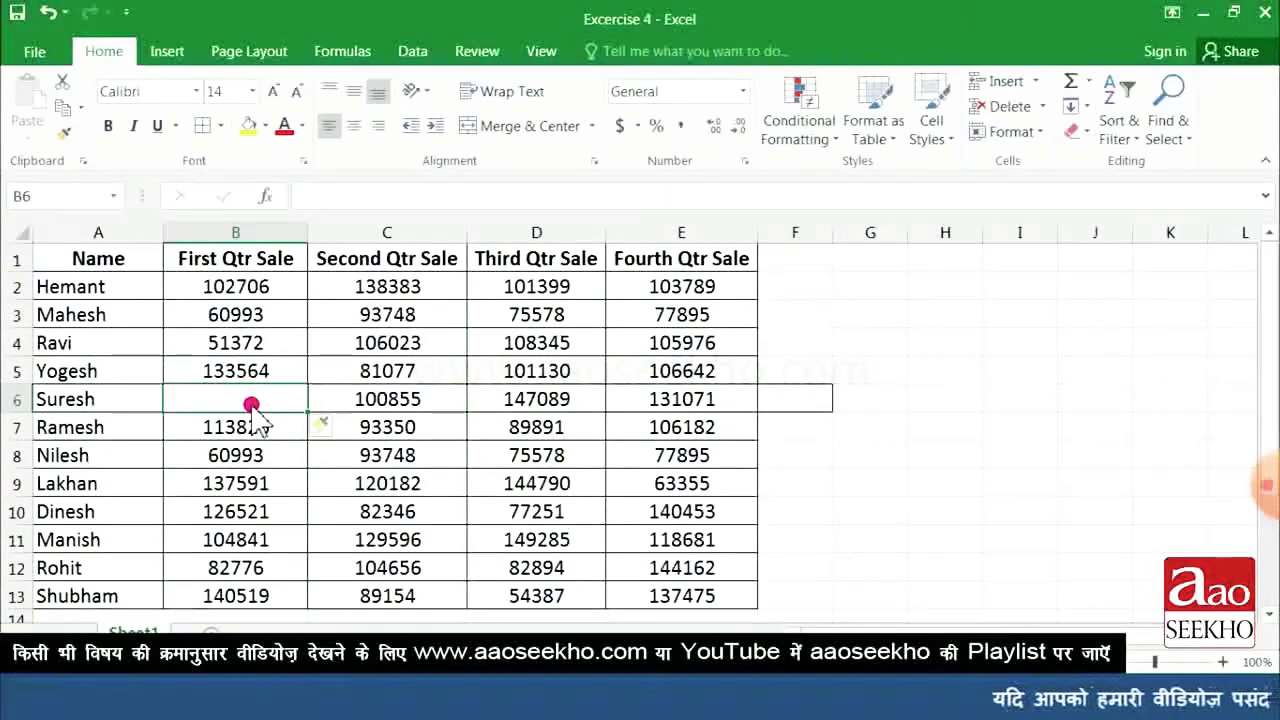
# Step: Undo the cell insertion and add a blank column before First Qtr Sale
pyautogui.hotkey('ctrl', 'z')
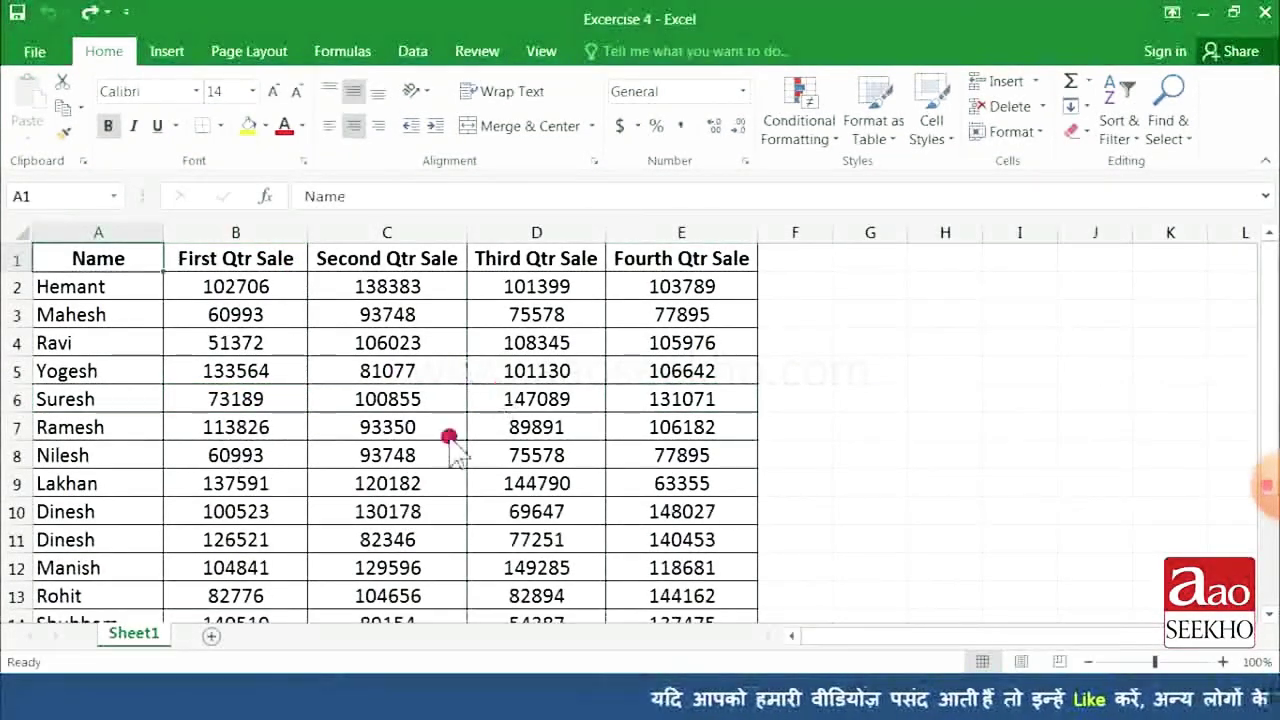
pyautogui.click(250, 265)
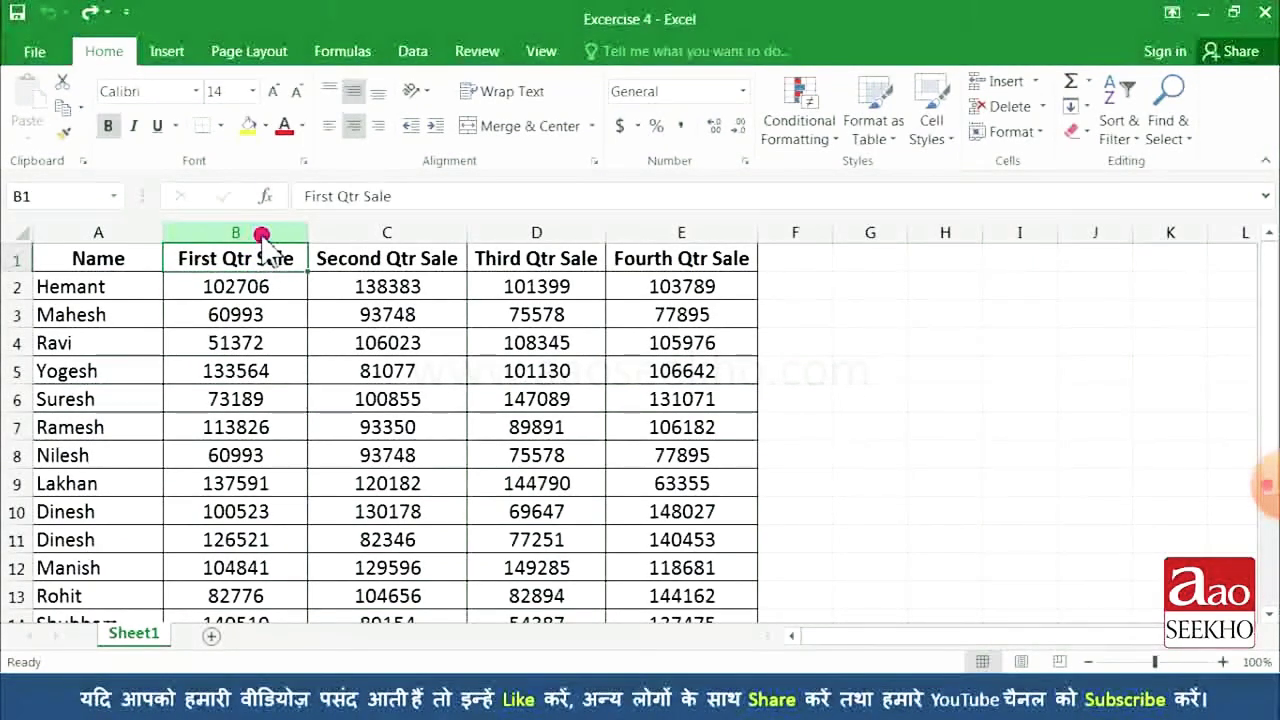
pyautogui.click(261, 234)
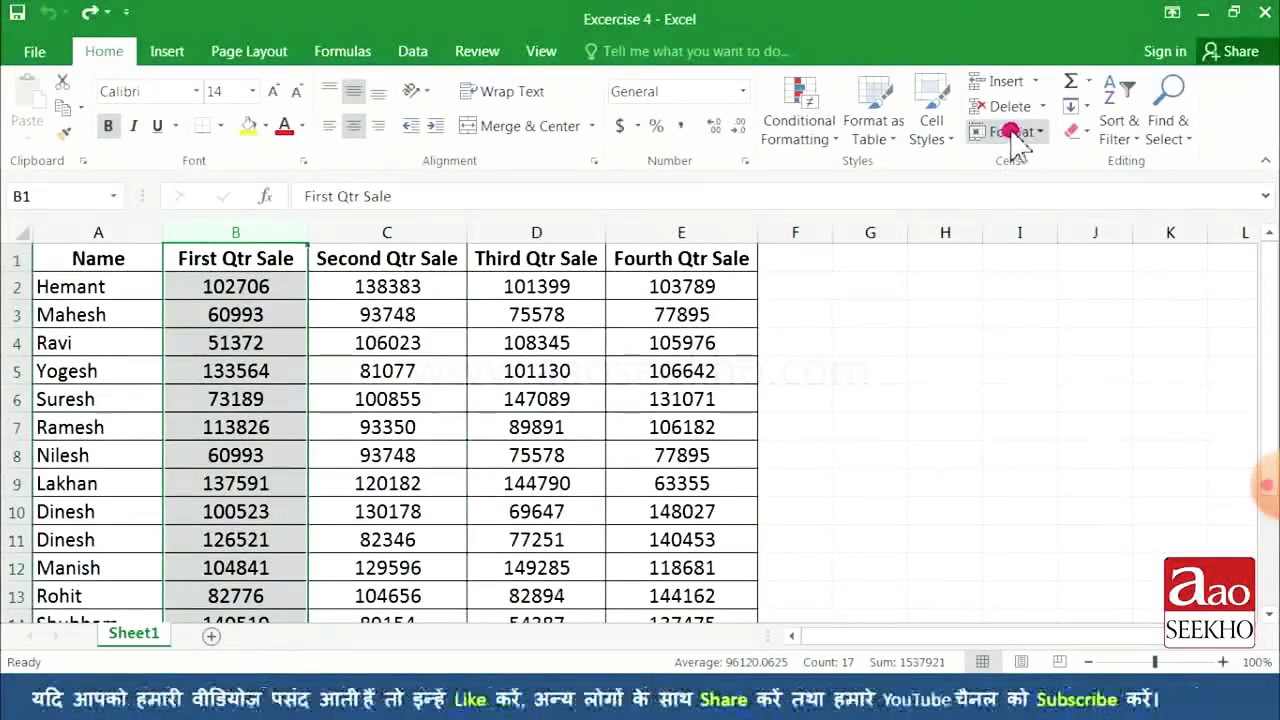
pyautogui.click(1034, 82)
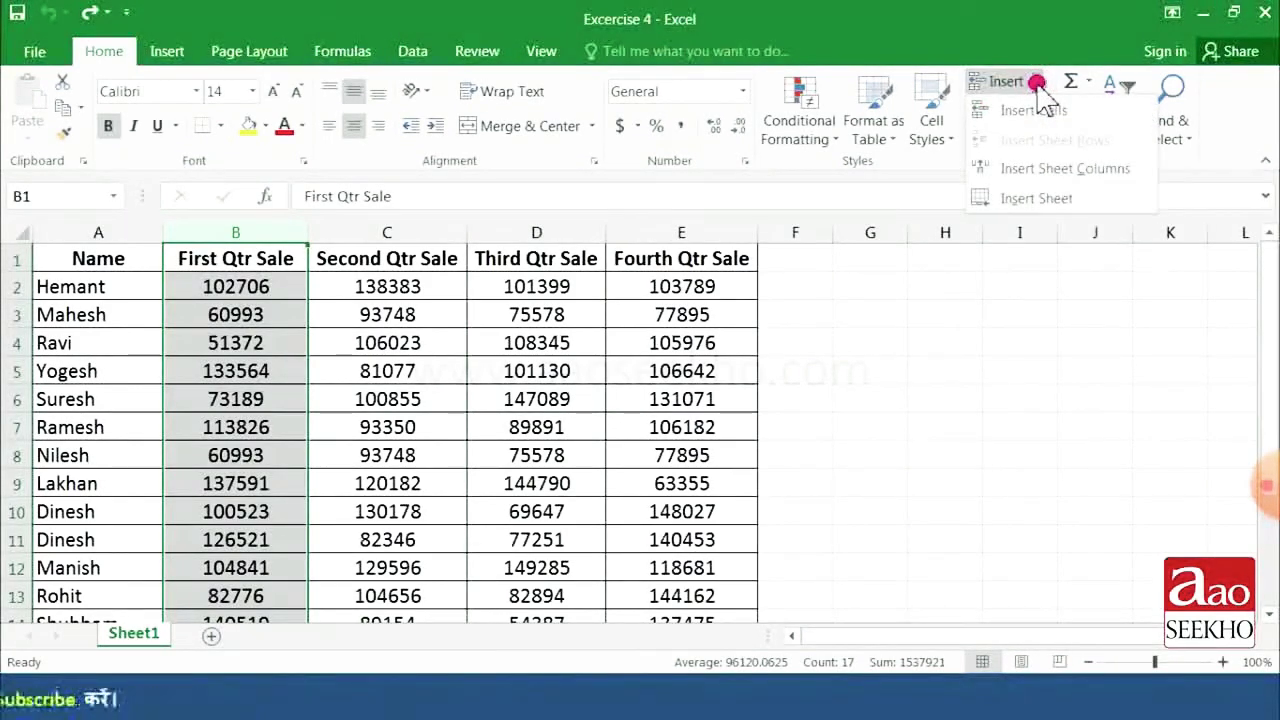
pyautogui.click(1038, 170)
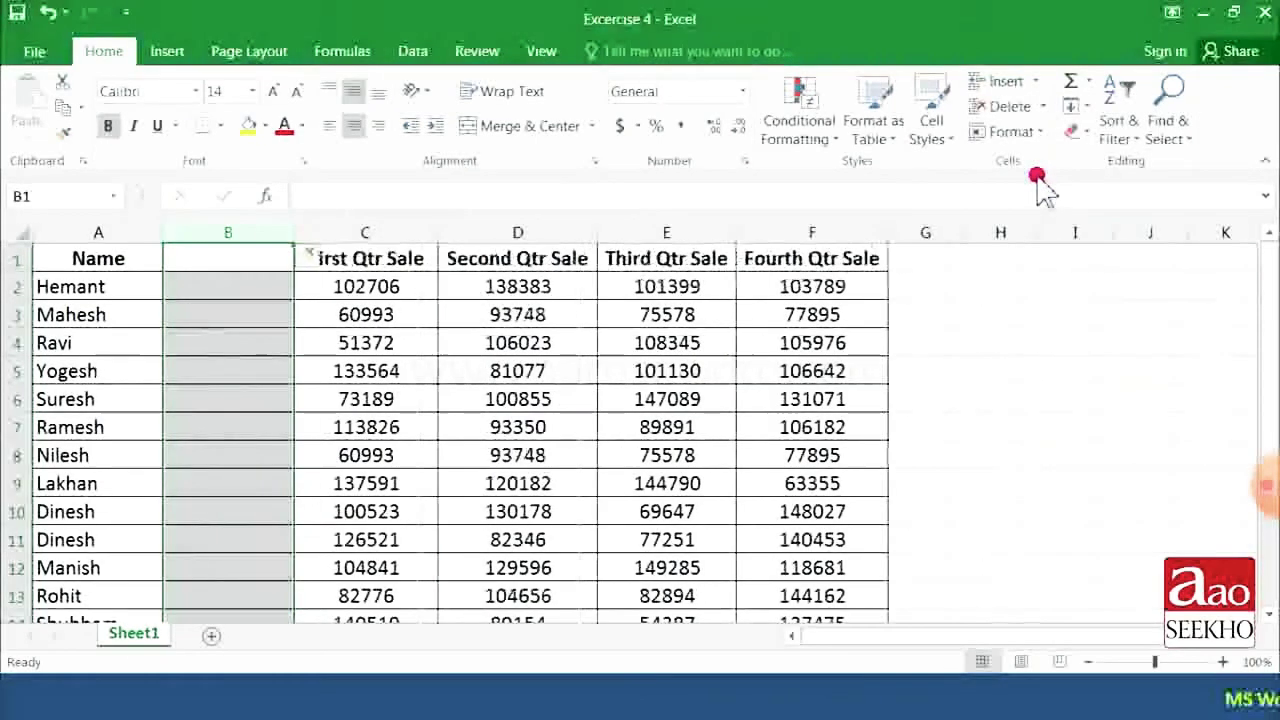
pyautogui.click(250, 287)
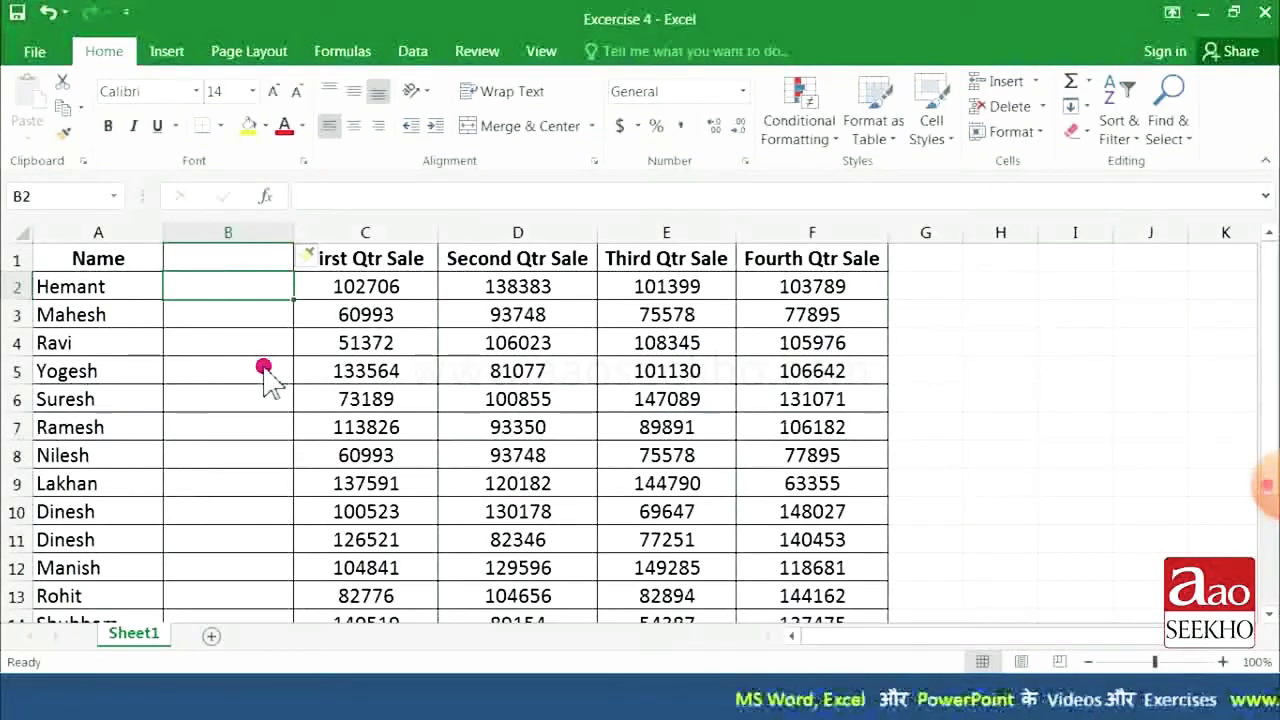
# Step: Insert a second blank column at C from the column's right-click menu
pyautogui.rightClick(400, 238)
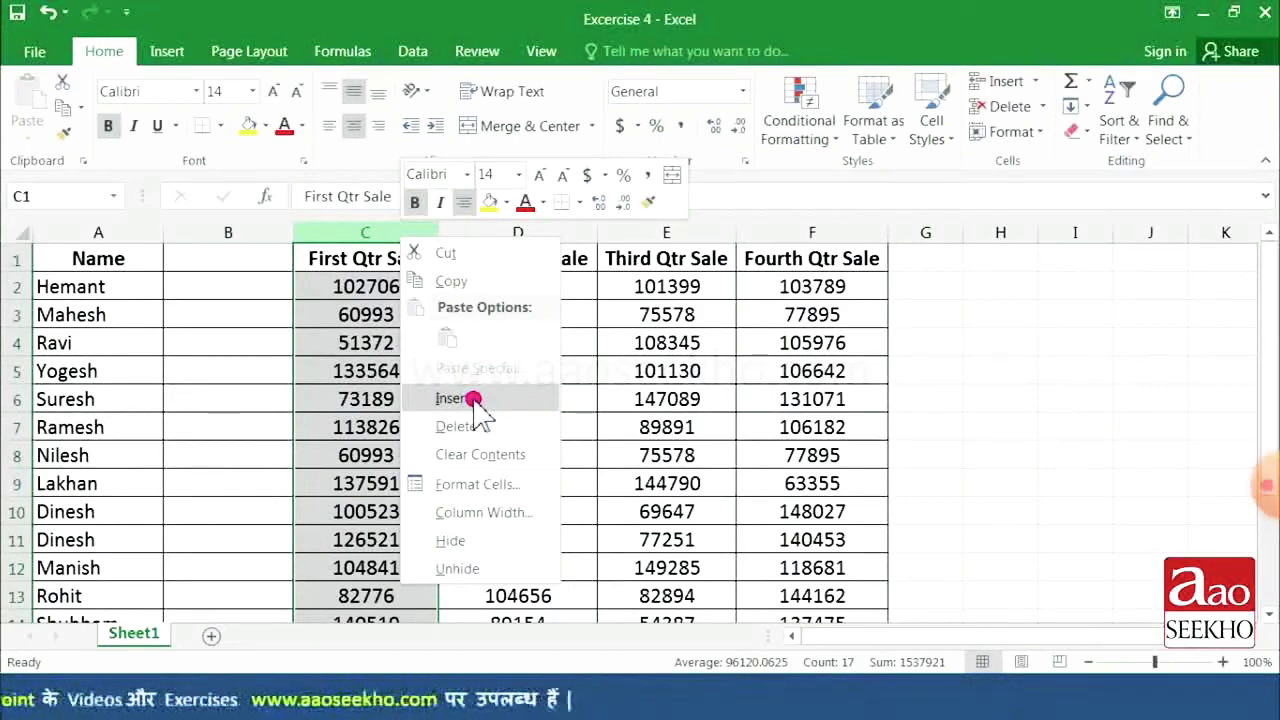
pyautogui.click(474, 400)
pyautogui.click(390, 349)
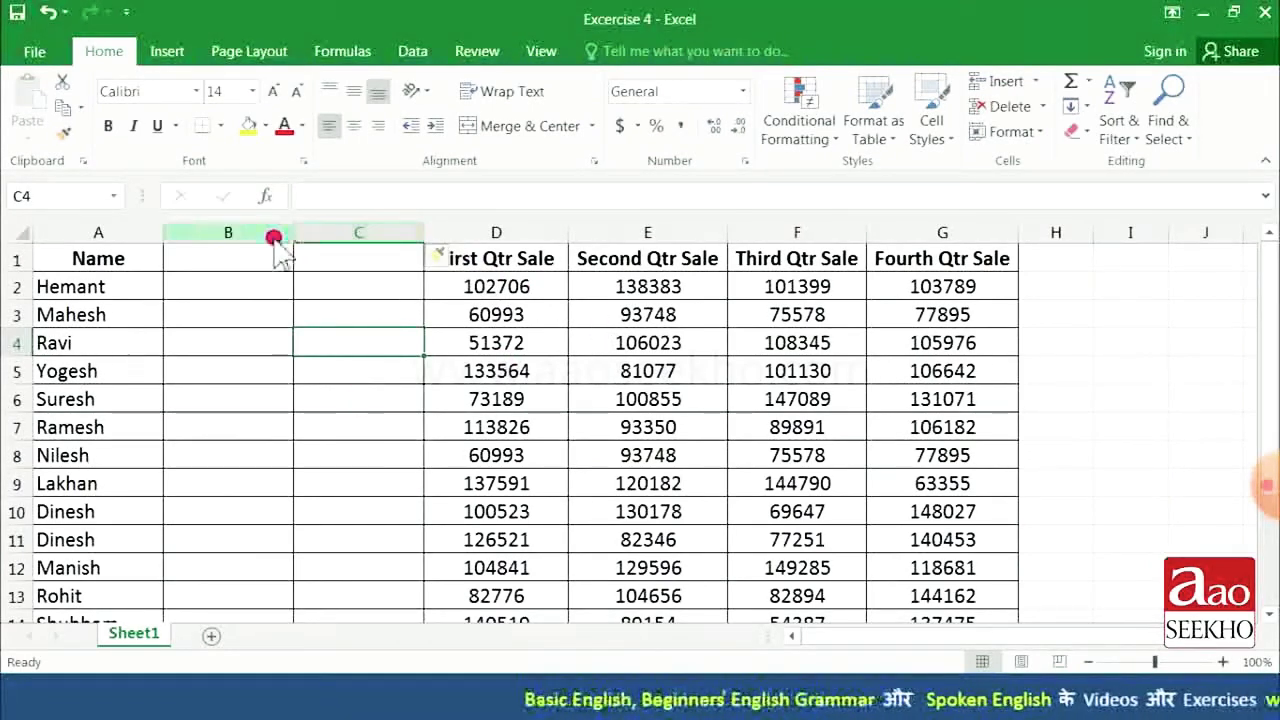
# Step: Insert two blank columns at D:E, pushing the quarterly sales to F through I
pyautogui.click(478, 232)
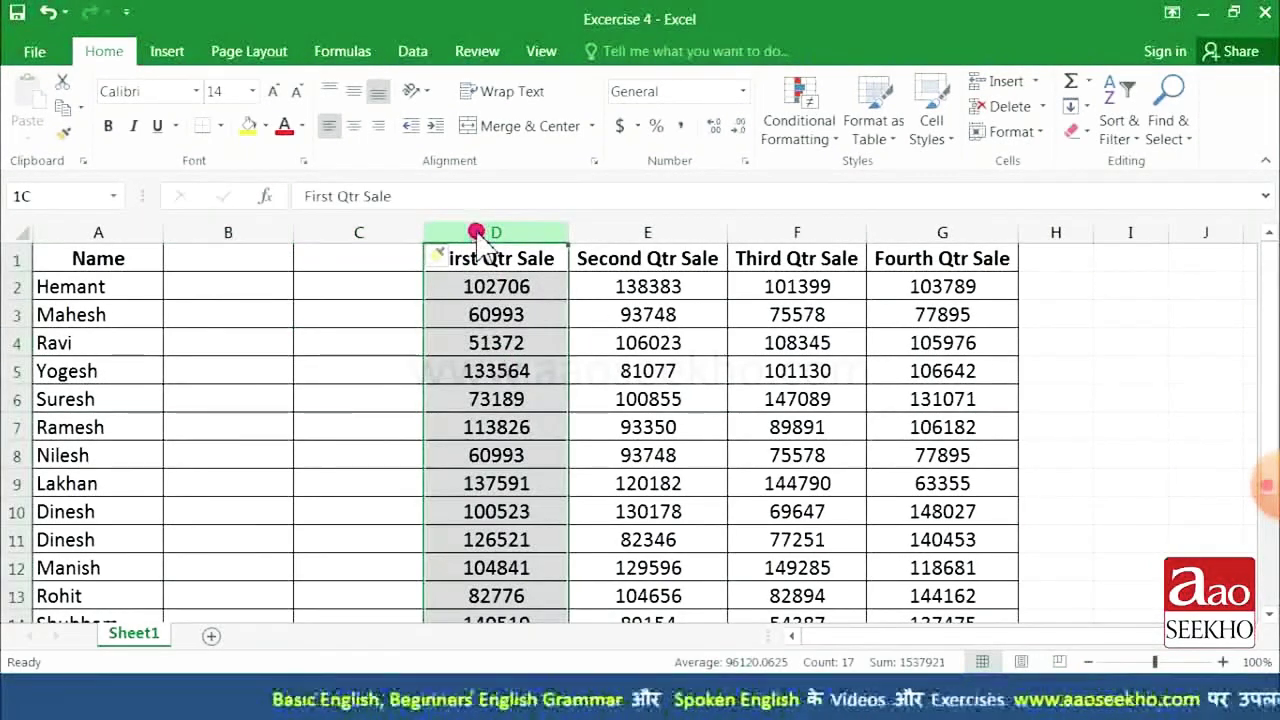
pyautogui.moveTo(478, 232); pyautogui.dragTo(636, 226)
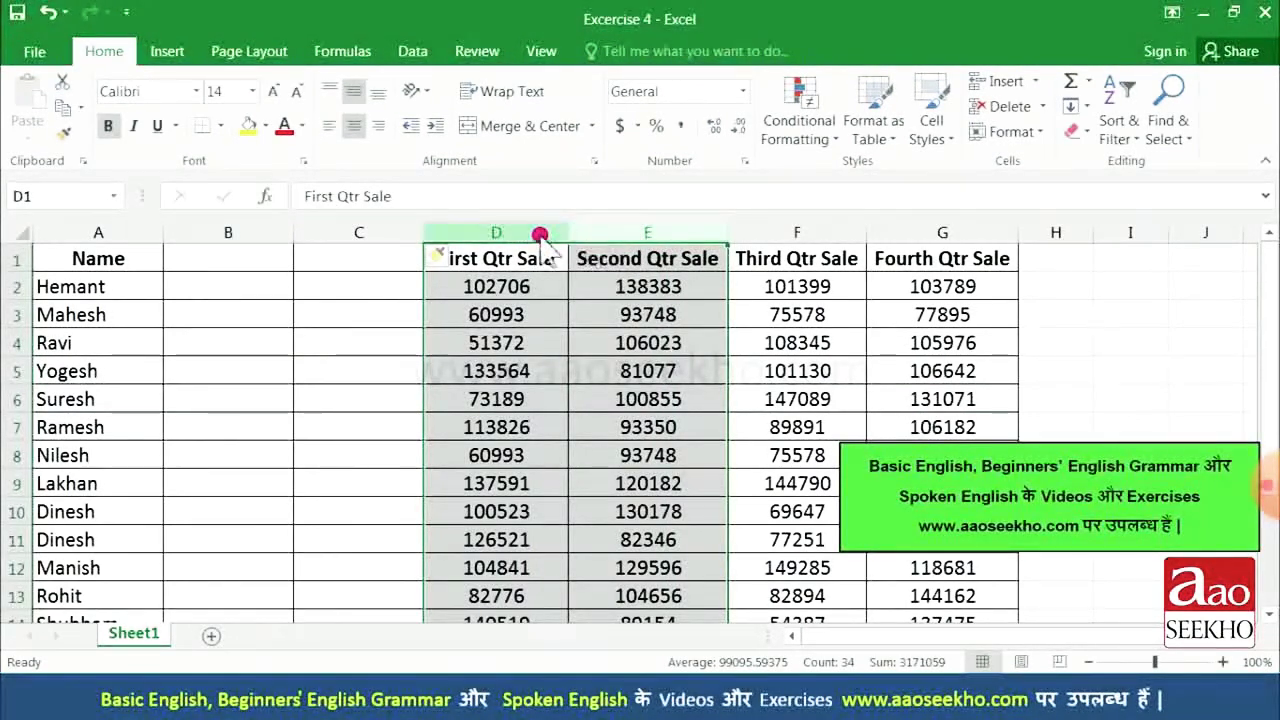
pyautogui.moveTo(560, 240); pyautogui.dragTo(664, 240)
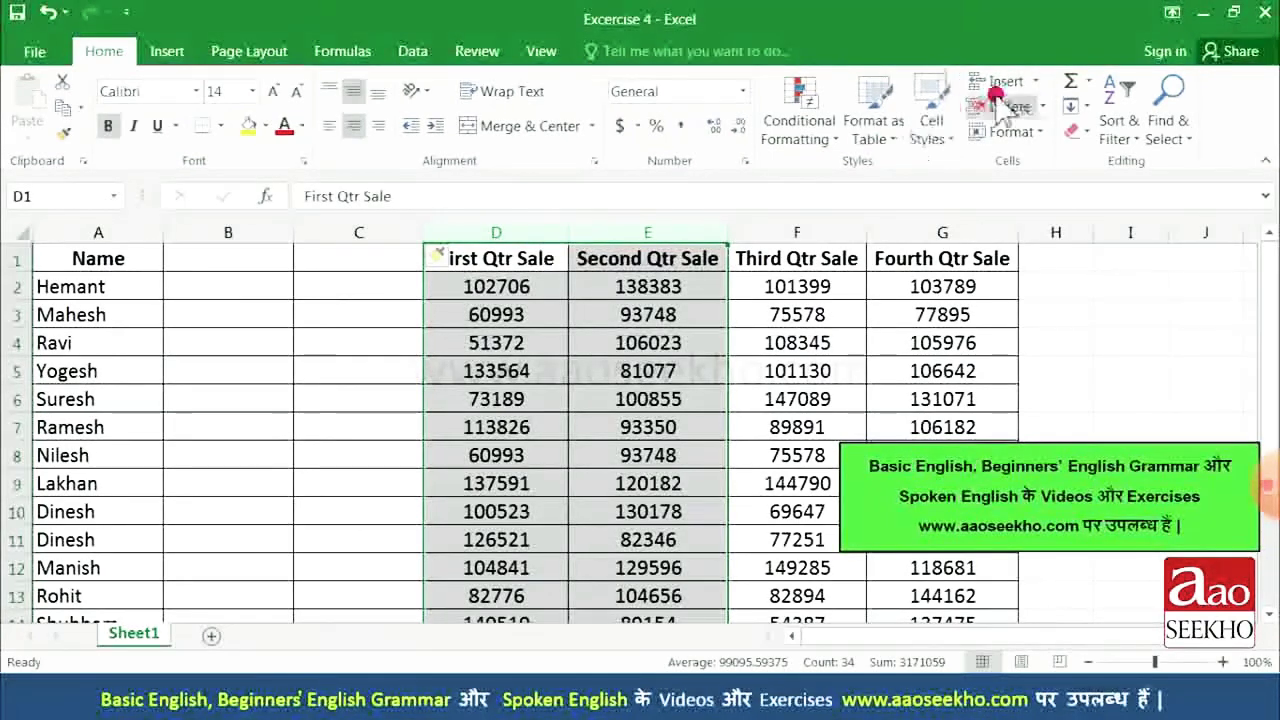
pyautogui.click(1035, 81)
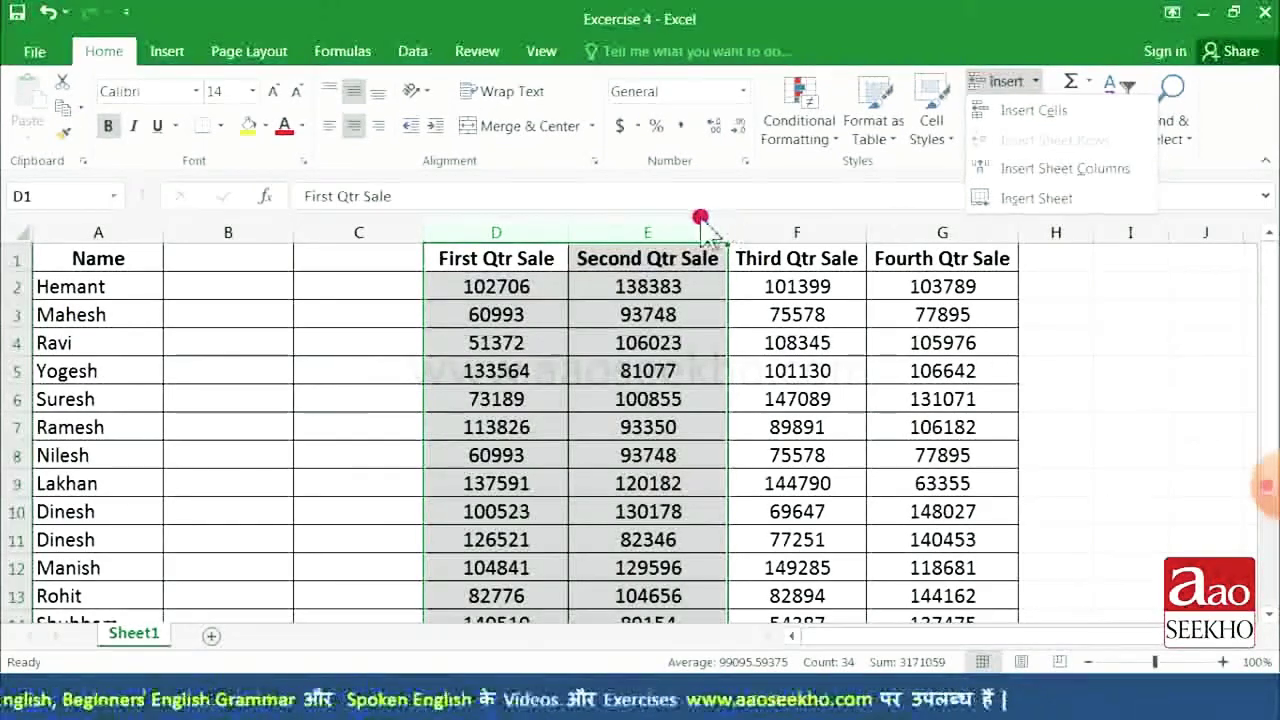
pyautogui.rightClick(528, 232)
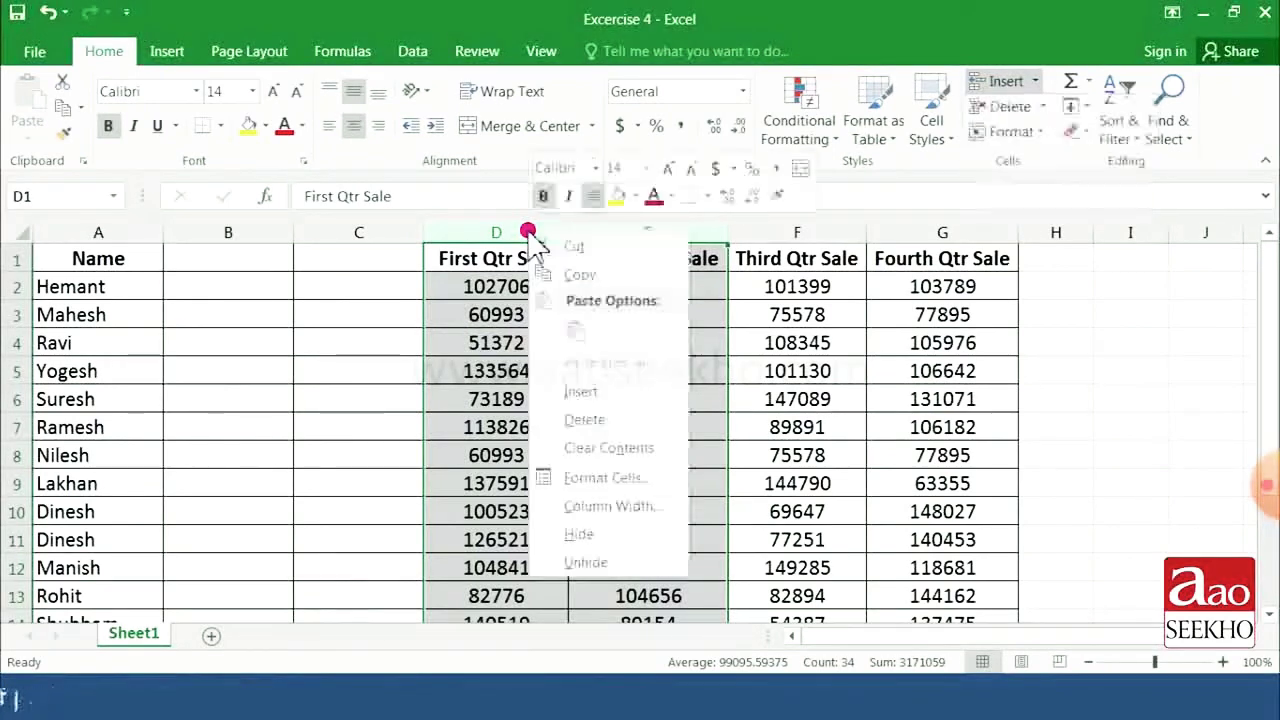
pyautogui.click(590, 392)
pyautogui.click(558, 395)
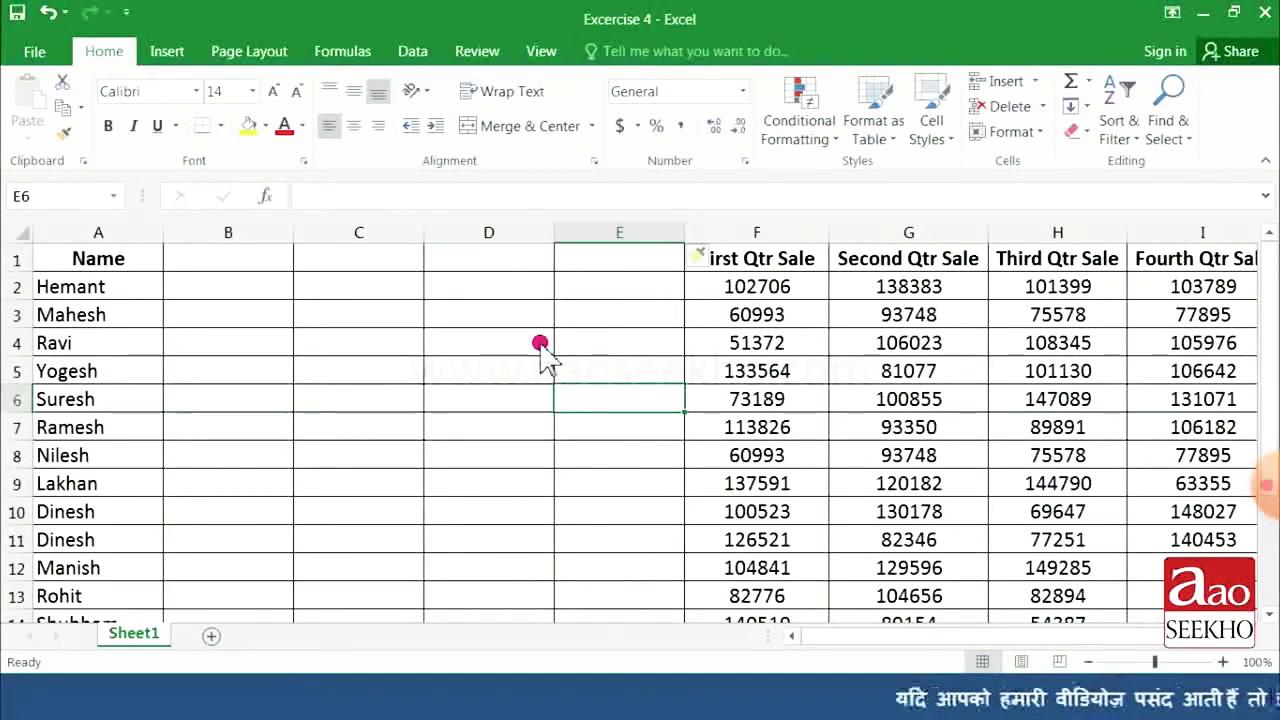
# Step: Delete the empty column B with Delete Sheet Columns
pyautogui.click(235, 235)
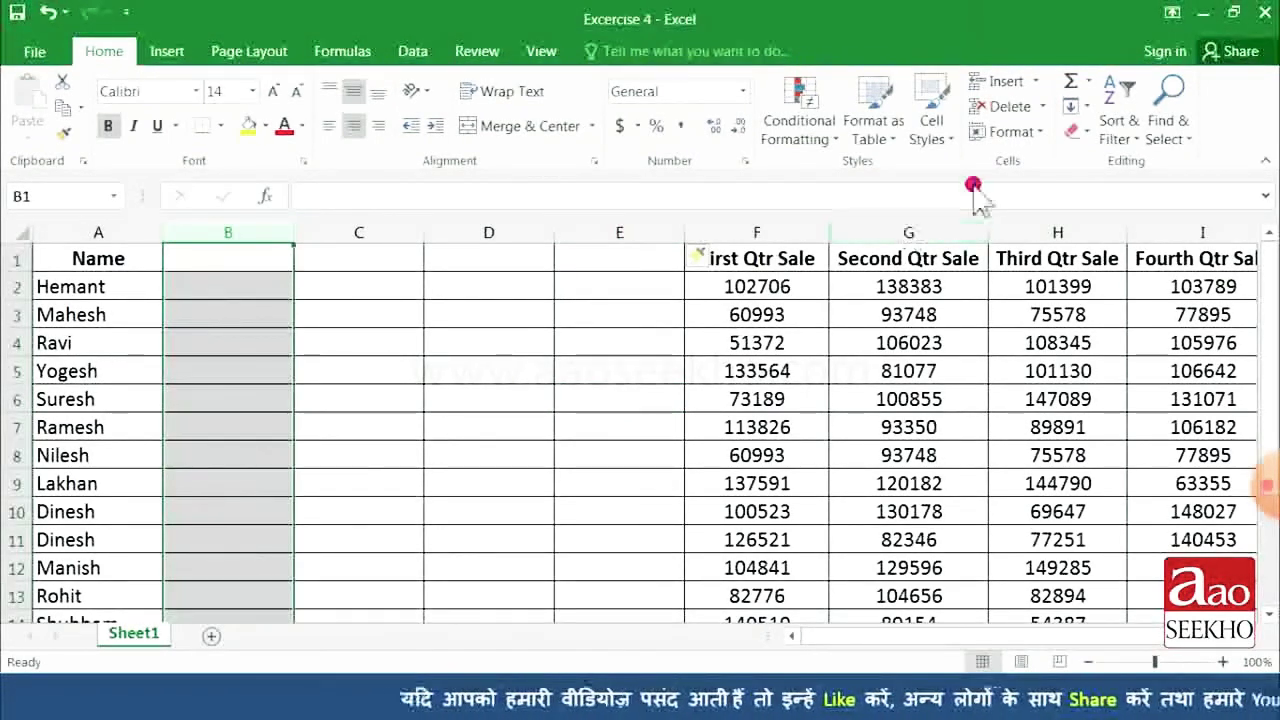
pyautogui.click(1041, 108)
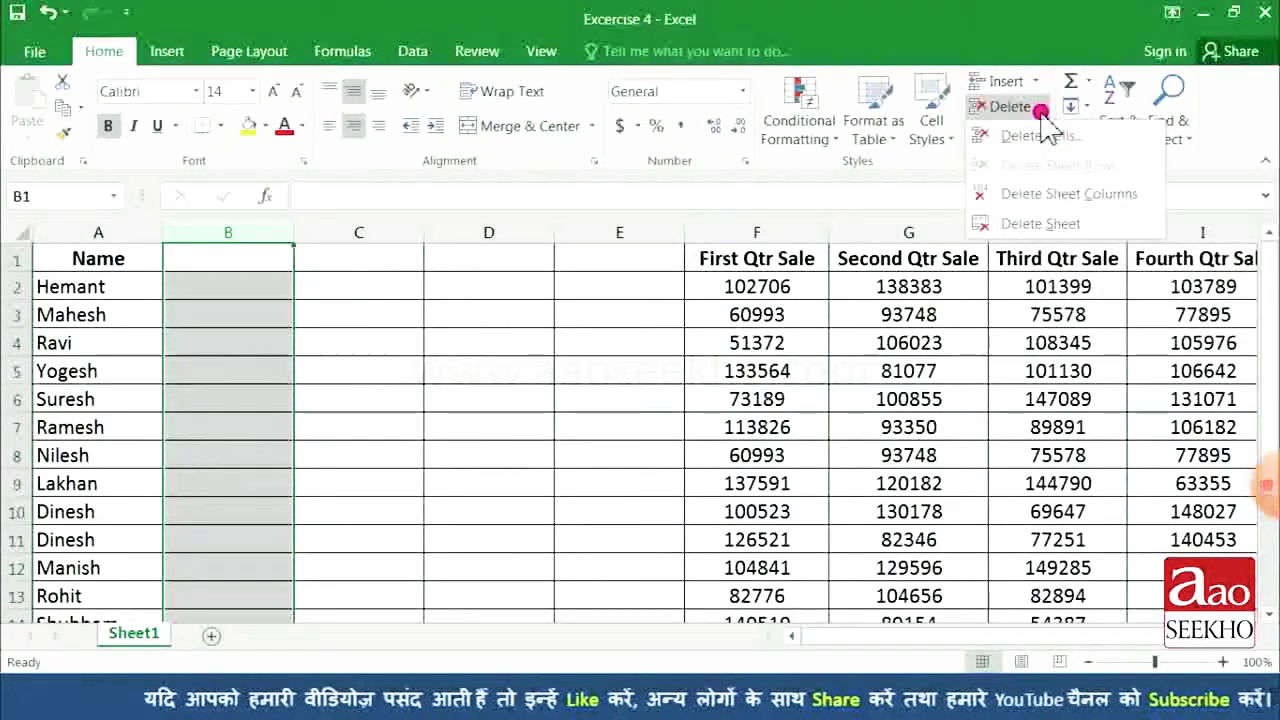
pyautogui.click(1045, 197)
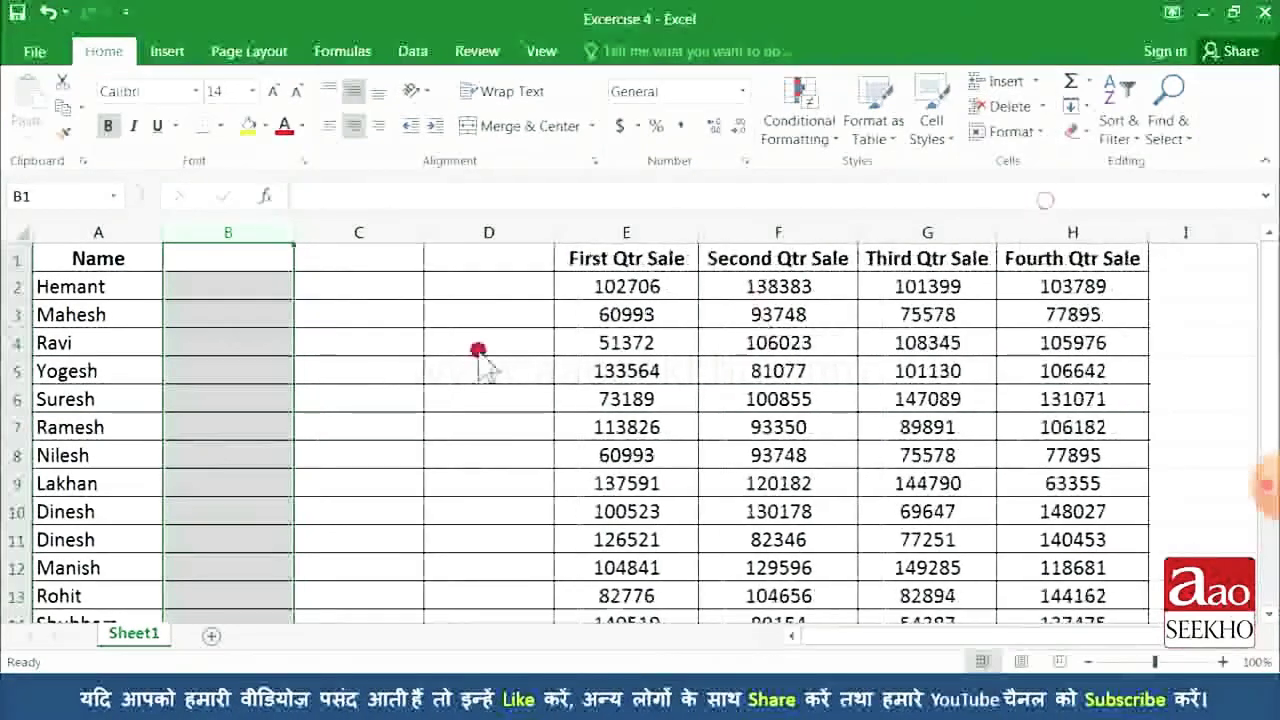
pyautogui.click(358, 373)
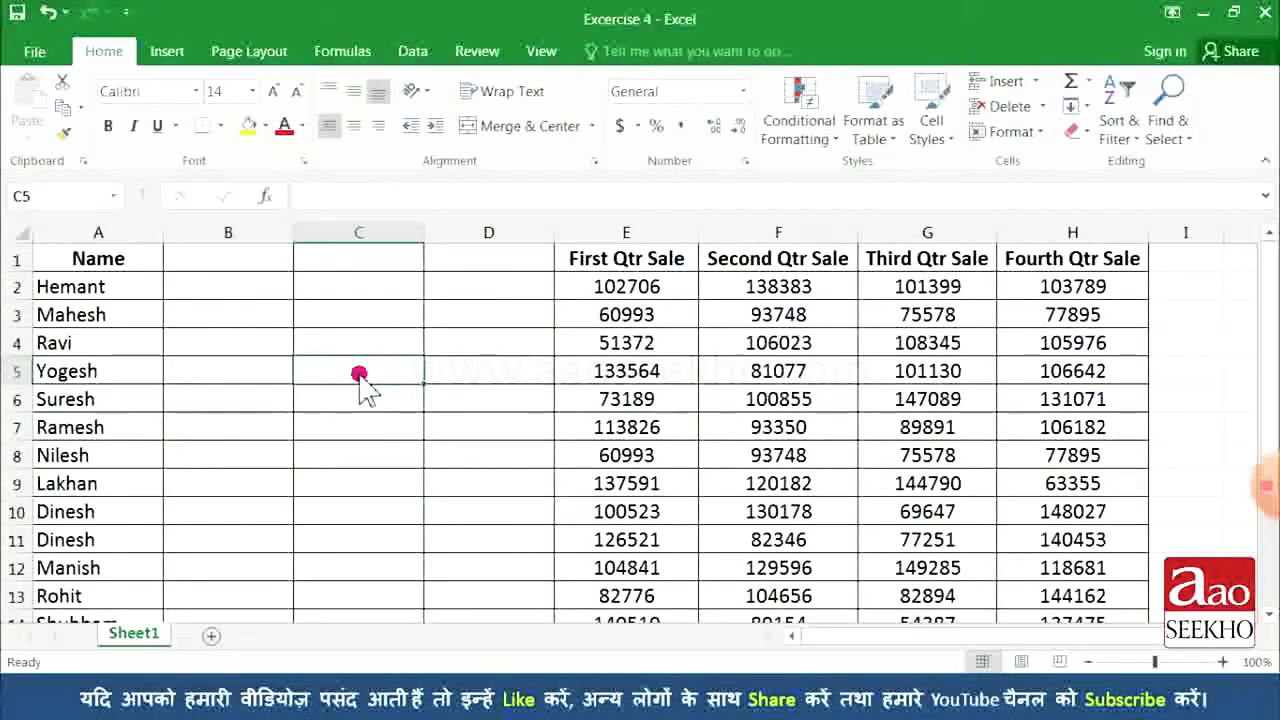
# Step: Delete the remaining empty columns B through D
pyautogui.moveTo(233, 232); pyautogui.dragTo(460, 233)
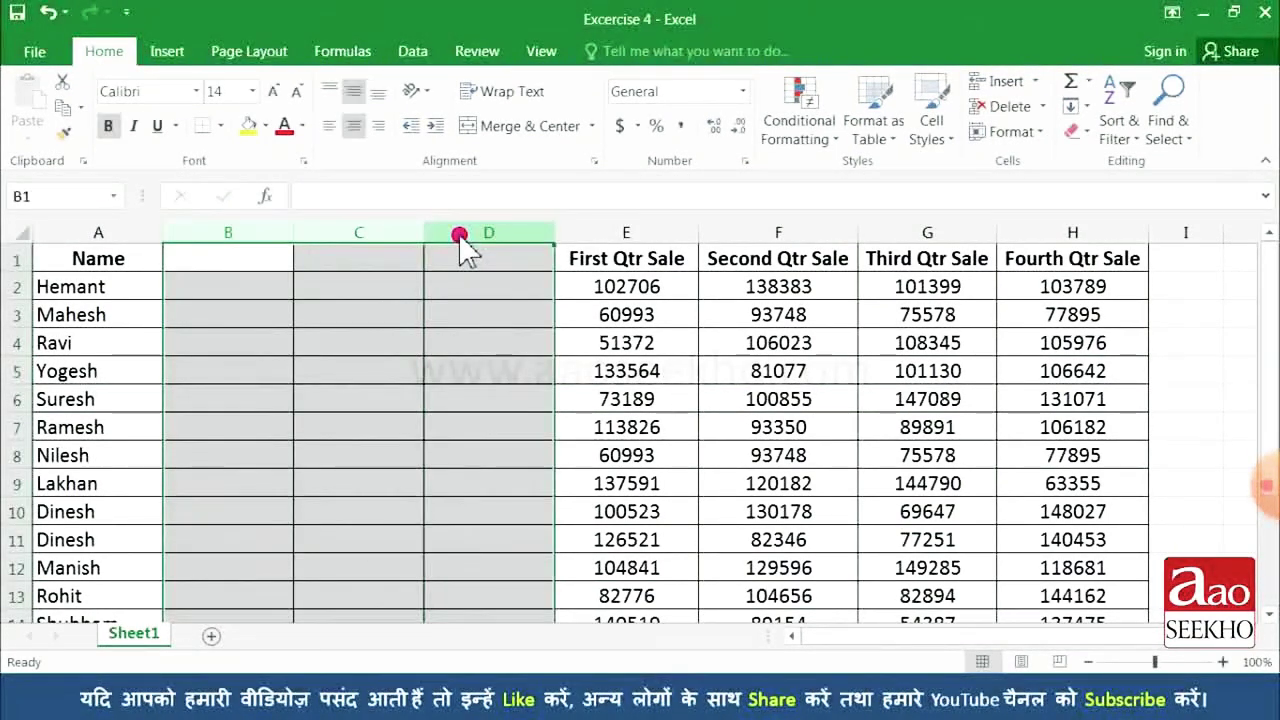
pyautogui.rightClick(397, 235)
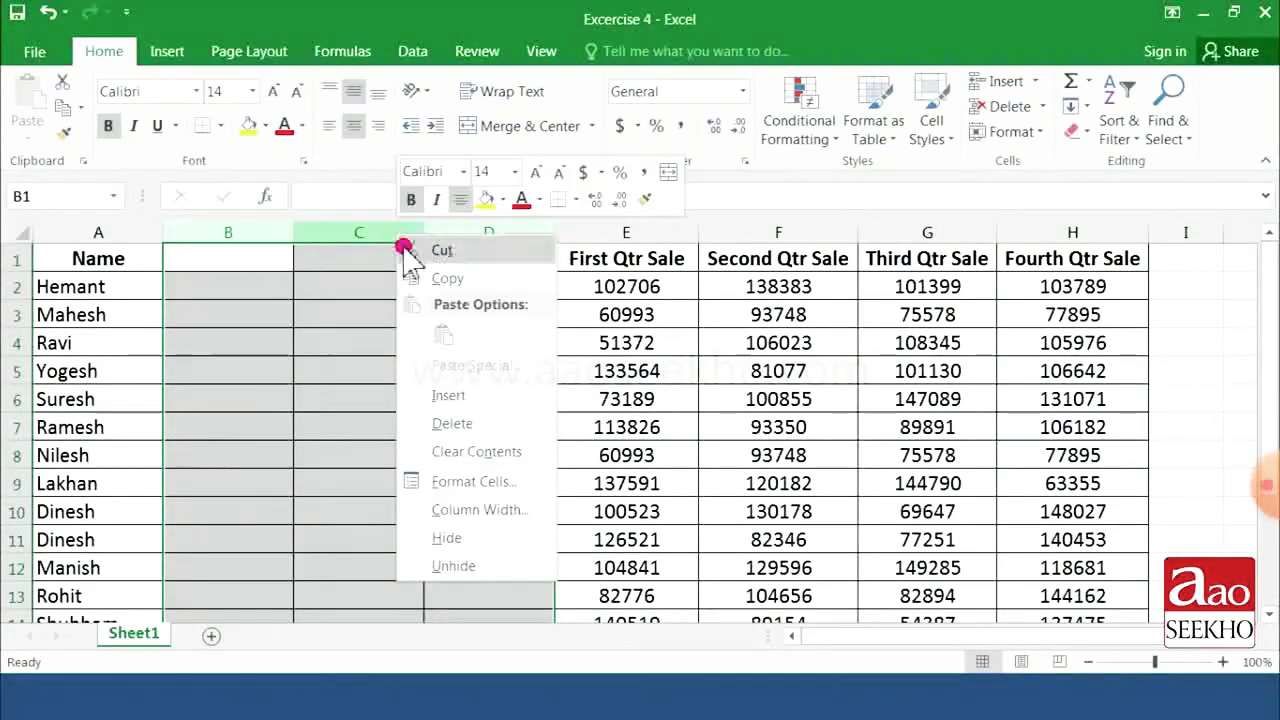
pyautogui.click(455, 424)
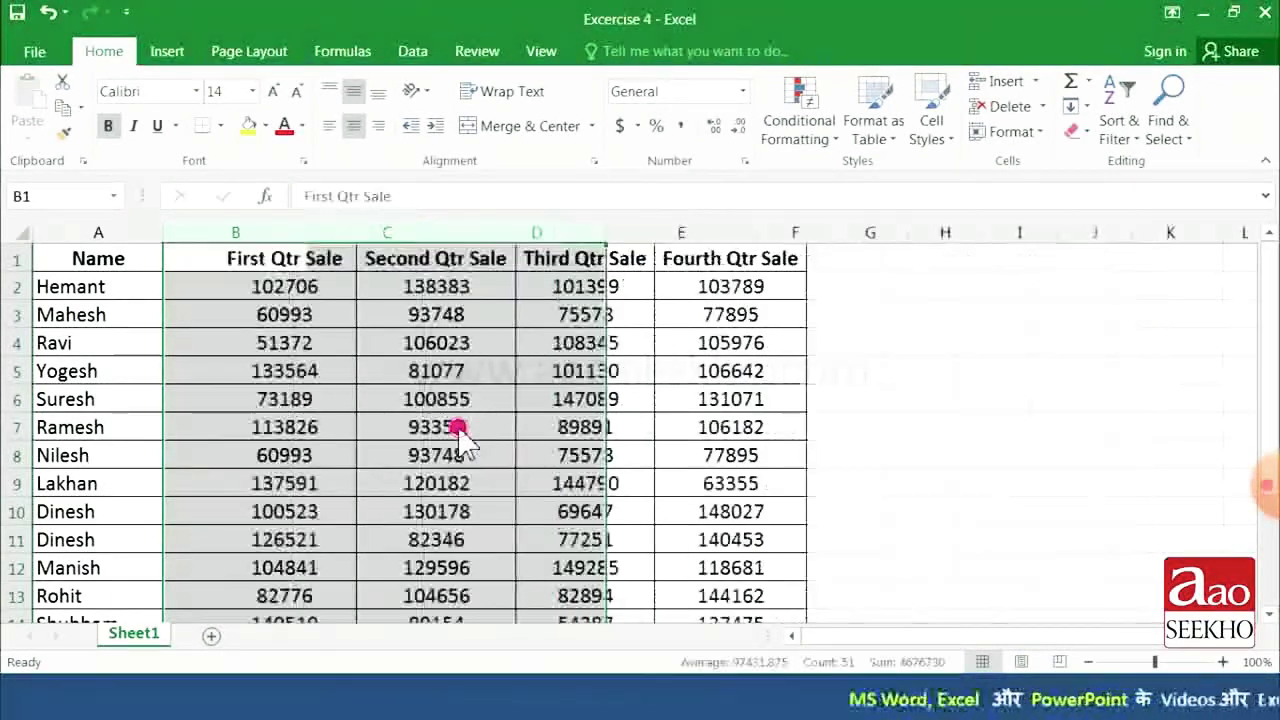
pyautogui.click(250, 378)
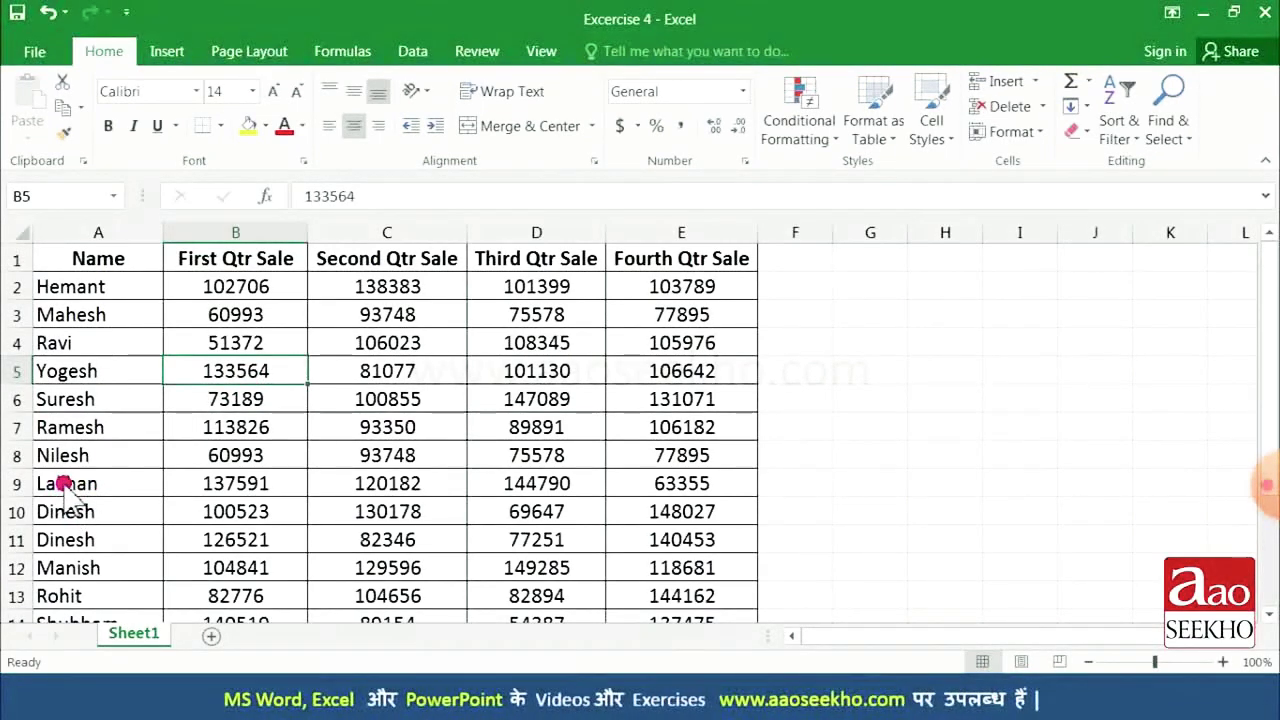
# Step: Insert two blank rows above Ramesh's row
pyautogui.click(20, 430)
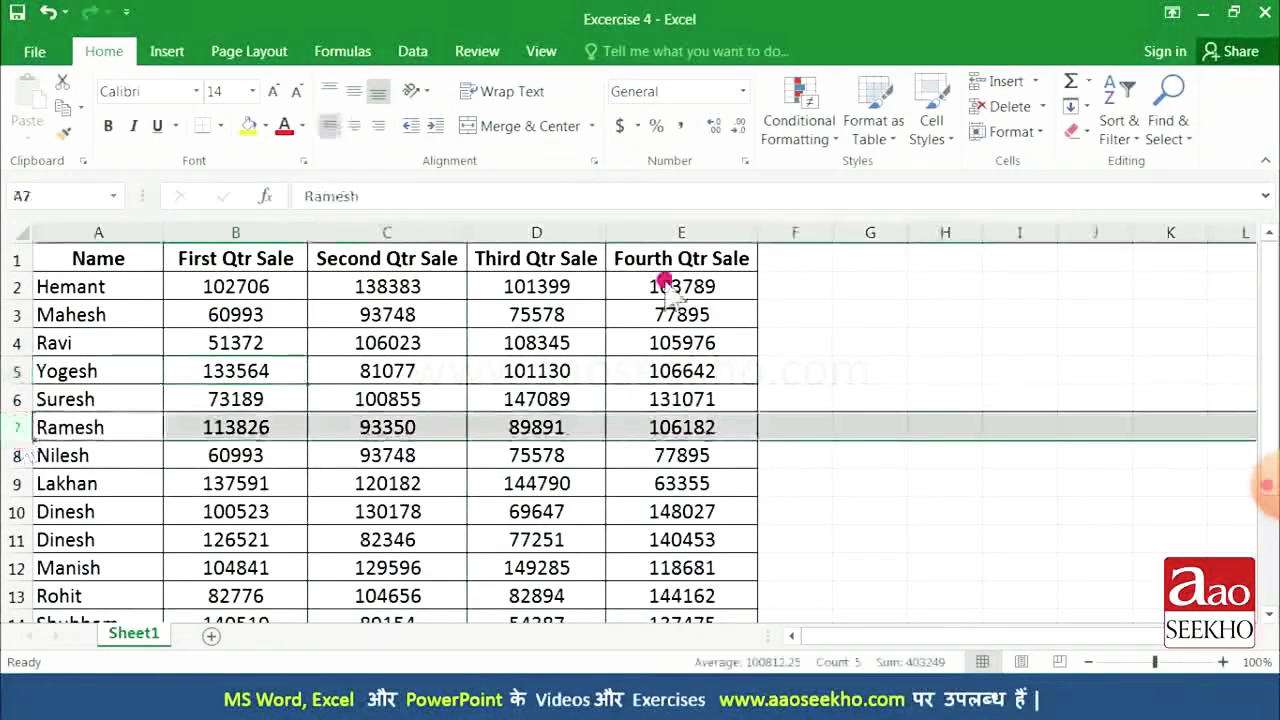
pyautogui.click(1038, 82)
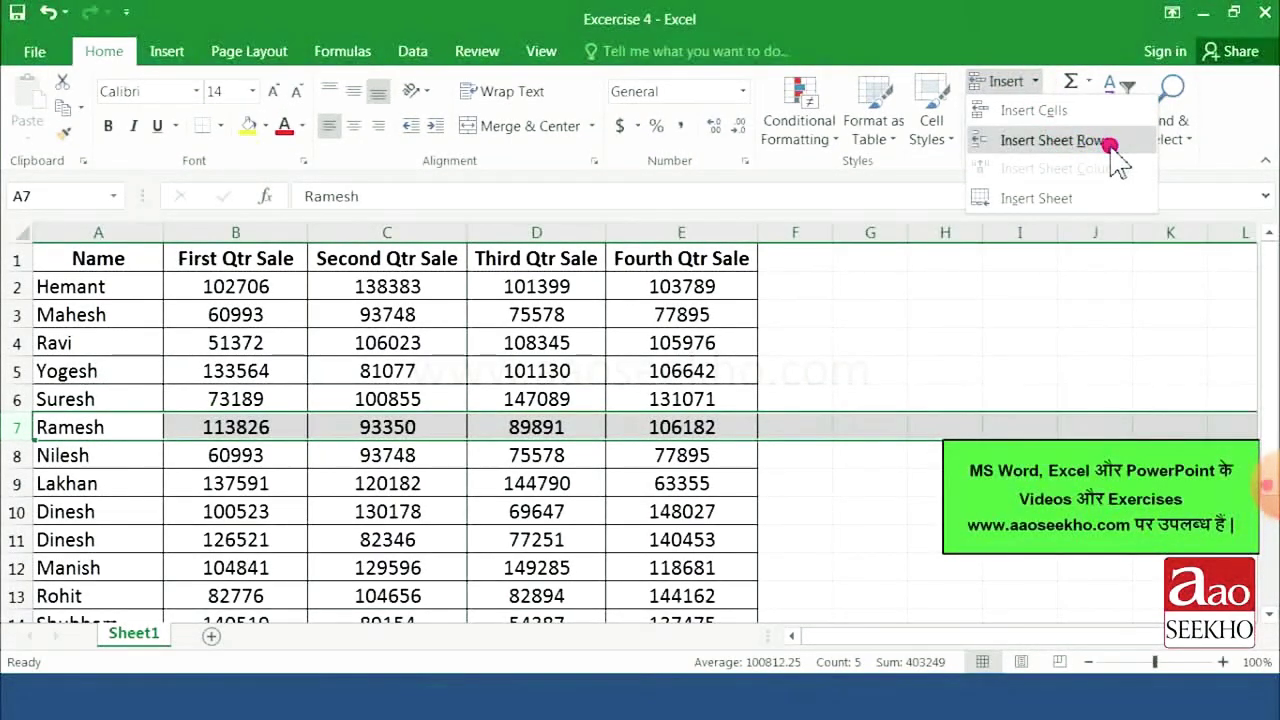
pyautogui.click(1050, 140)
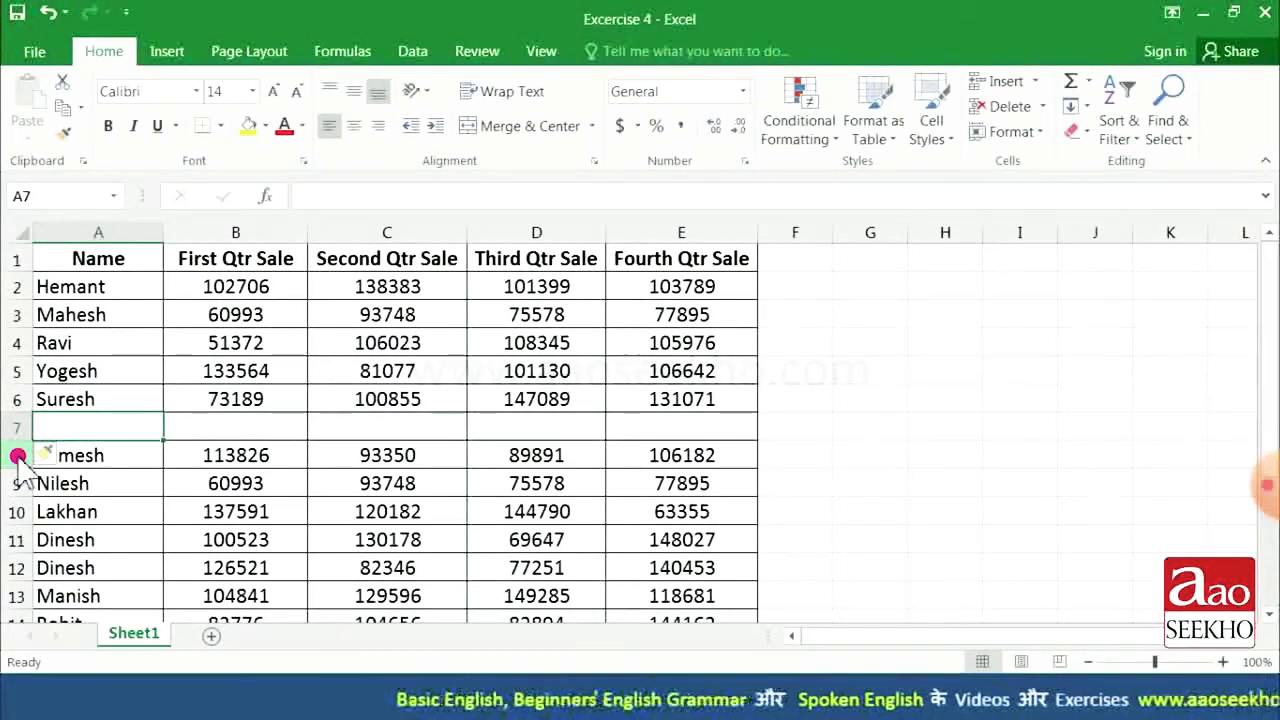
pyautogui.rightClick(18, 457)
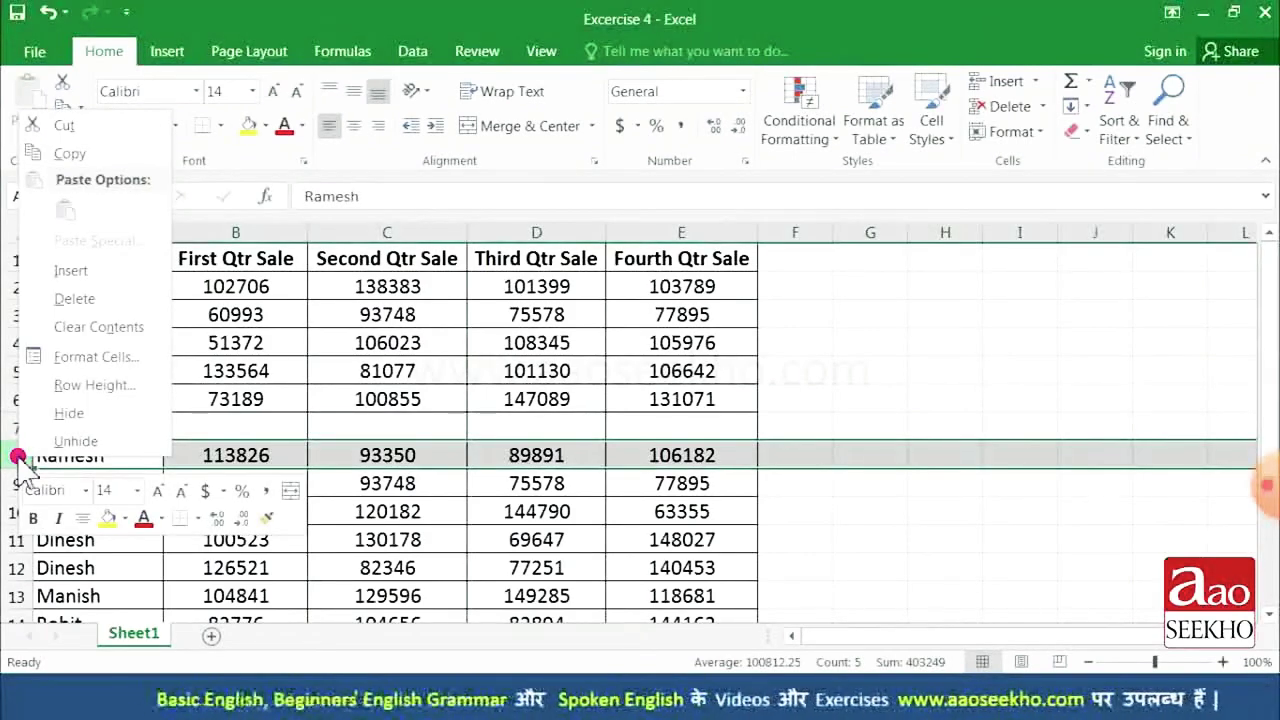
pyautogui.click(111, 270)
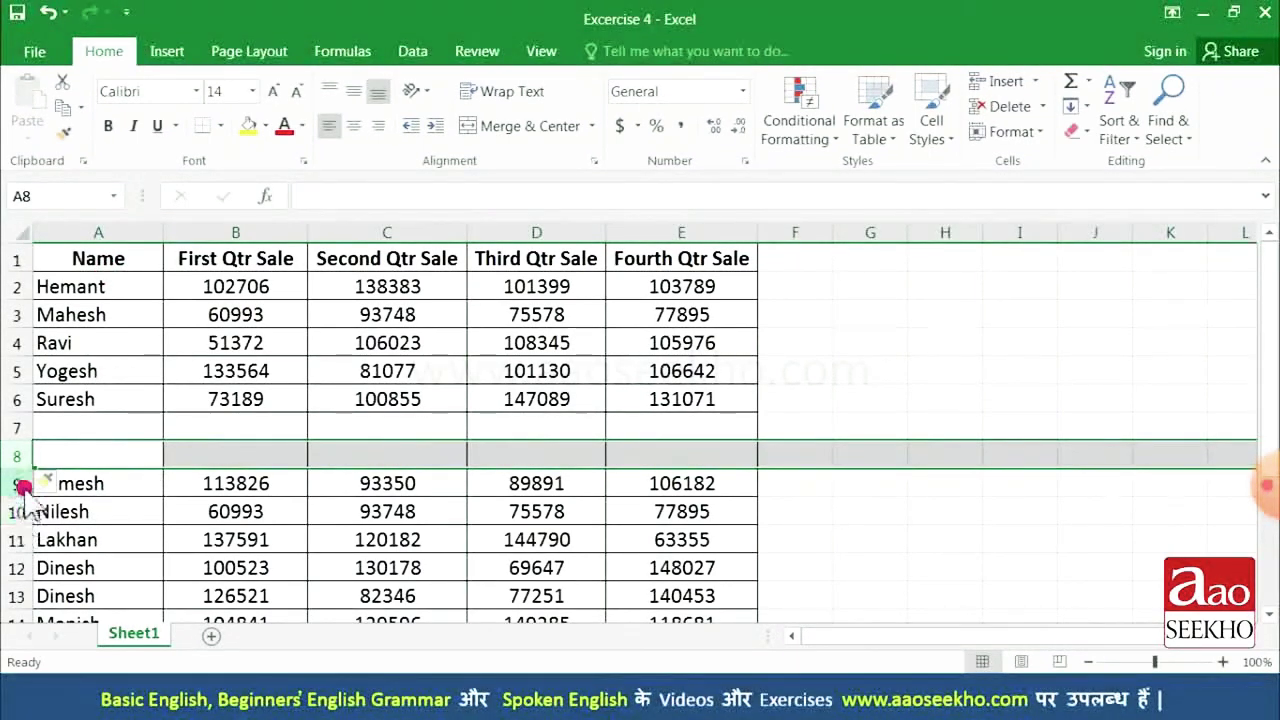
# Step: Insert three more blank rows above Ramesh, leaving rows 7 to 11 empty
pyautogui.moveTo(19, 483); pyautogui.dragTo(14, 539)
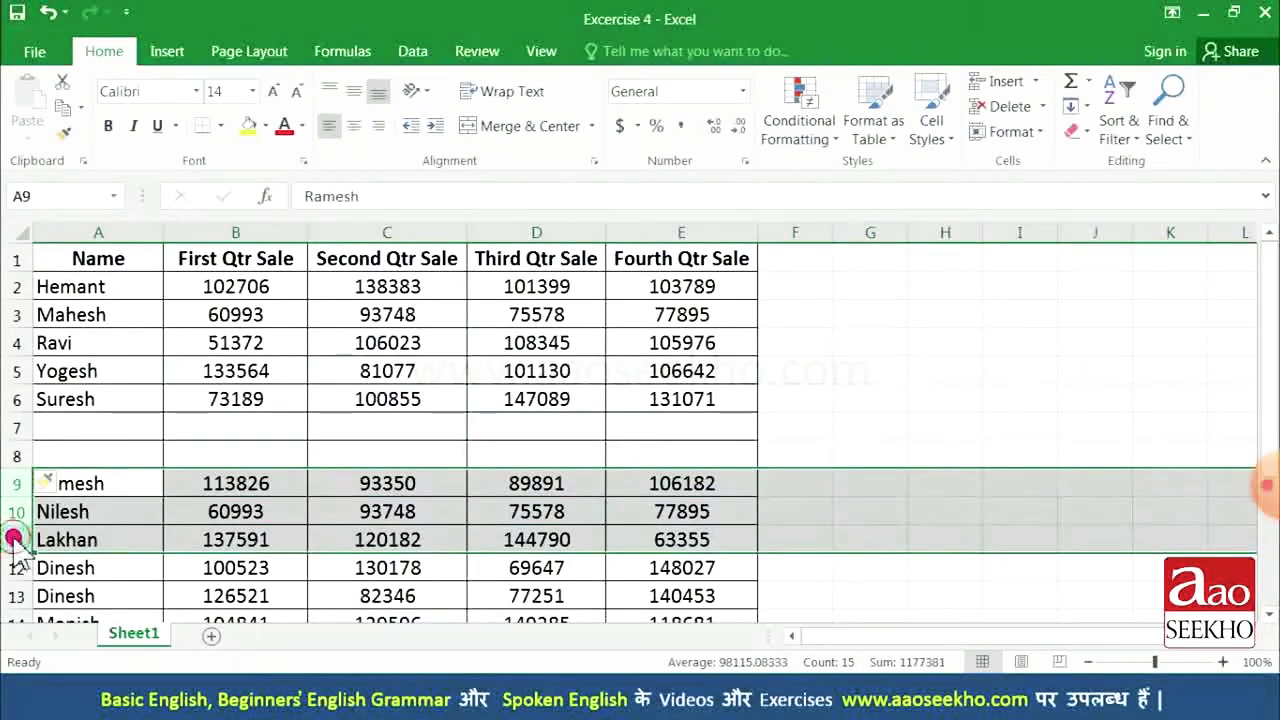
pyautogui.rightClick(19, 484)
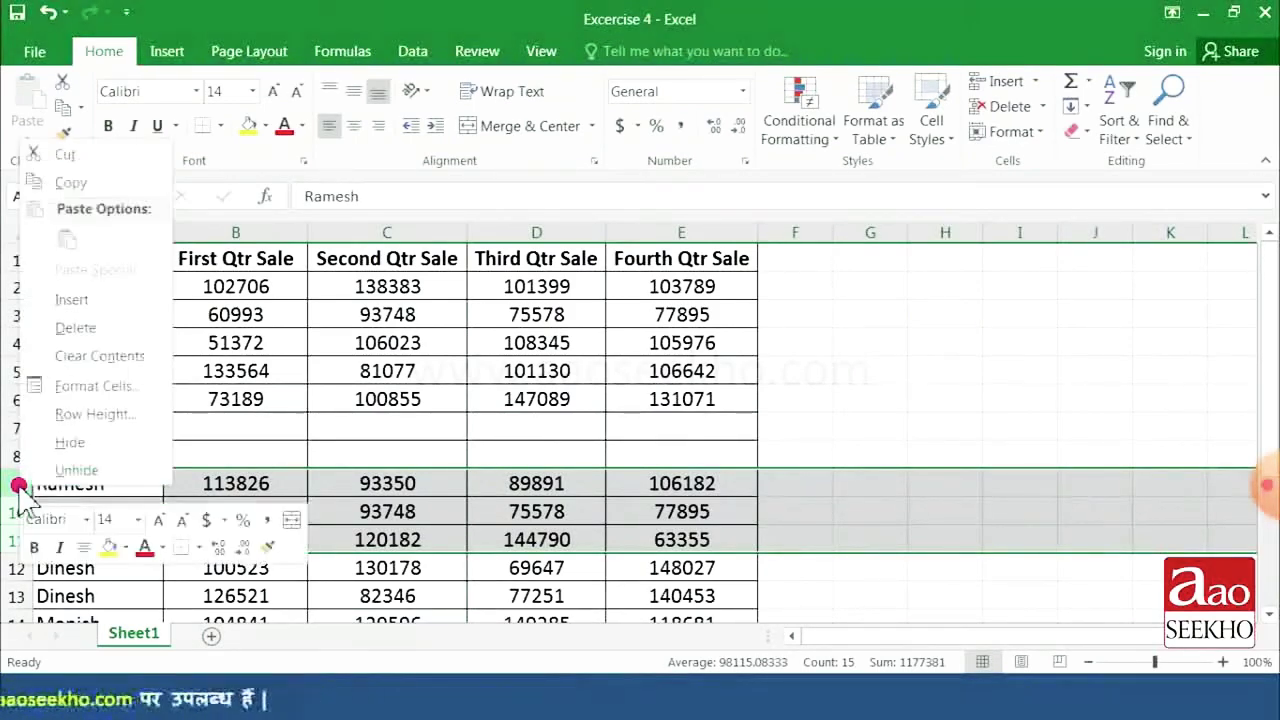
pyautogui.click(107, 302)
pyautogui.click(114, 481)
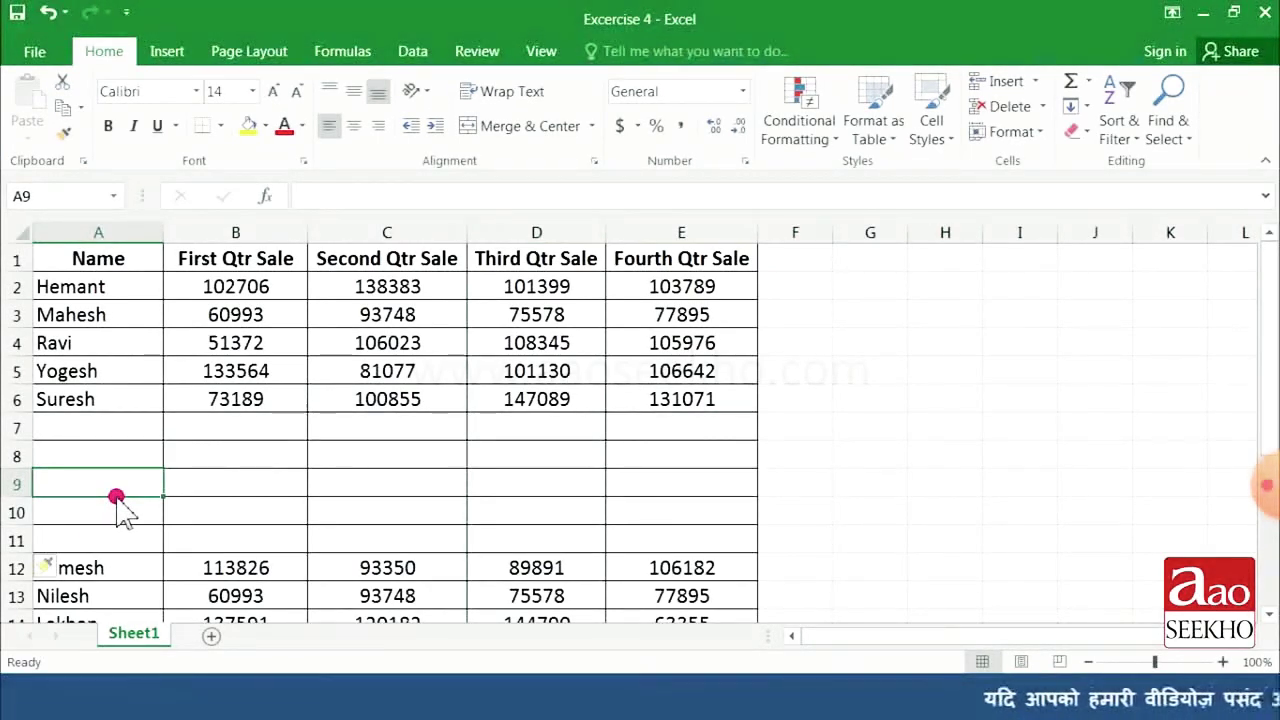
# Step: Delete the empty row 7 with Delete Sheet Rows
pyautogui.click(16, 430)
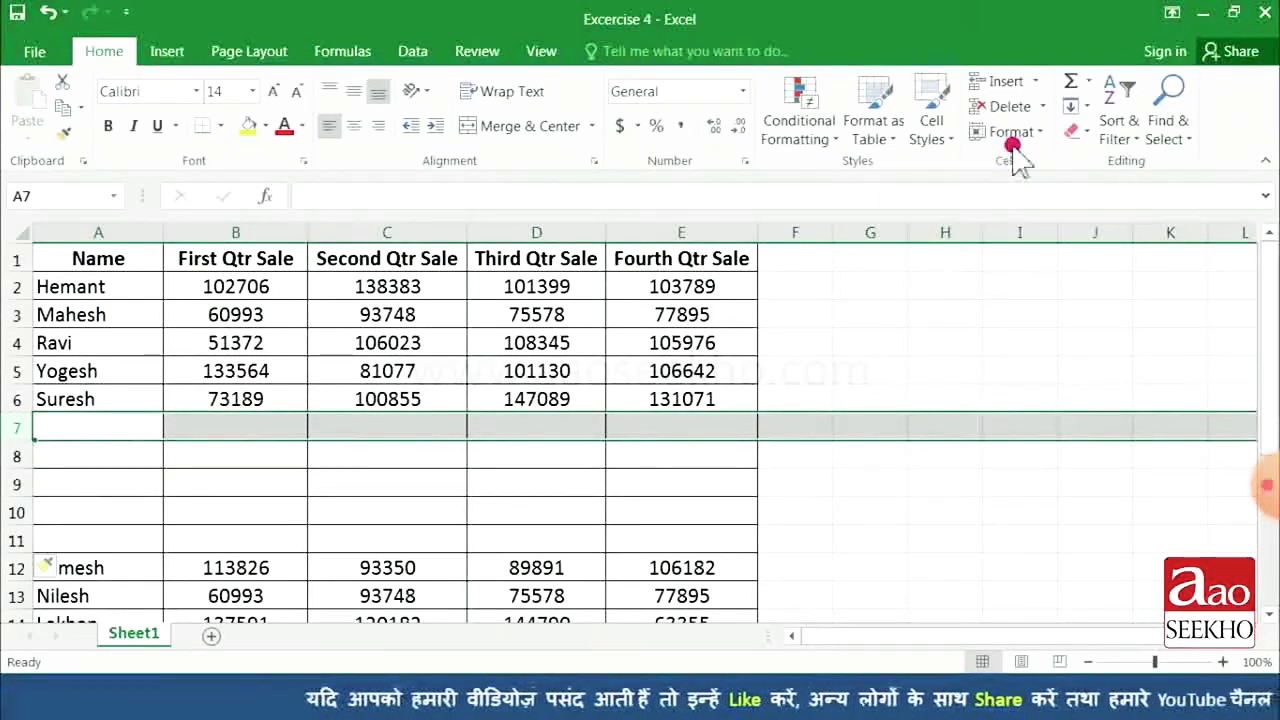
pyautogui.click(1040, 106)
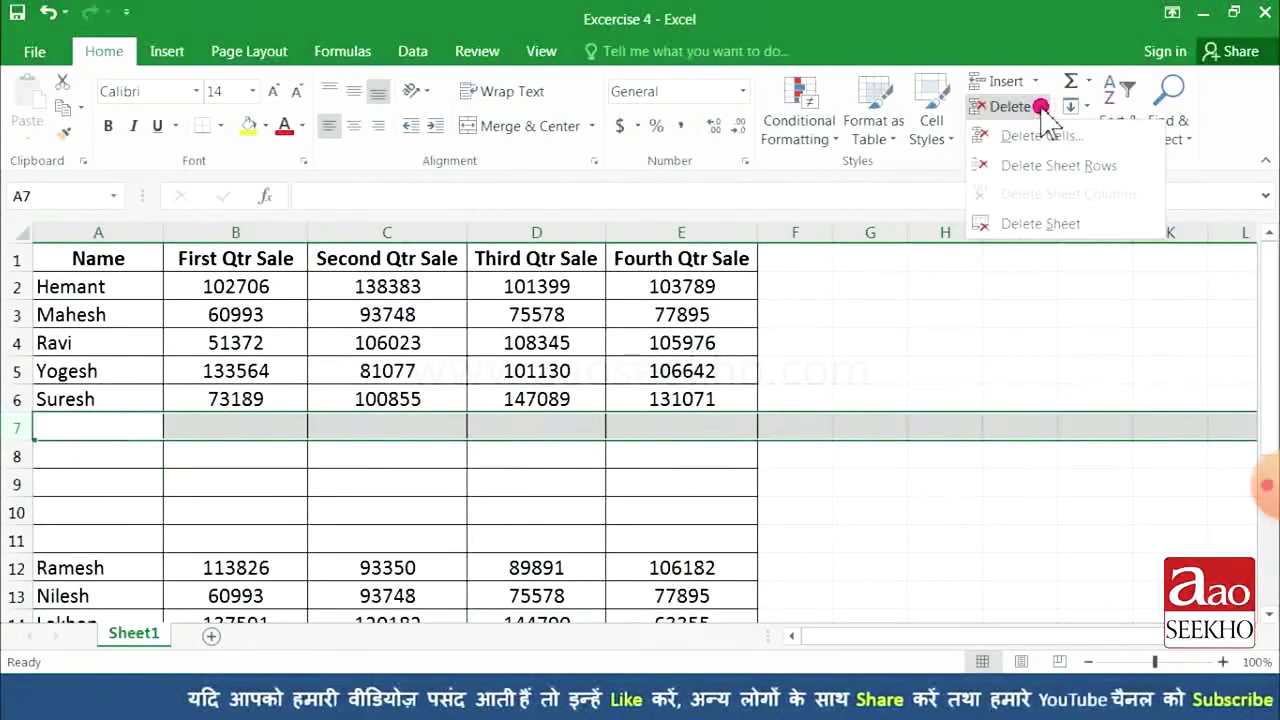
pyautogui.click(1052, 165)
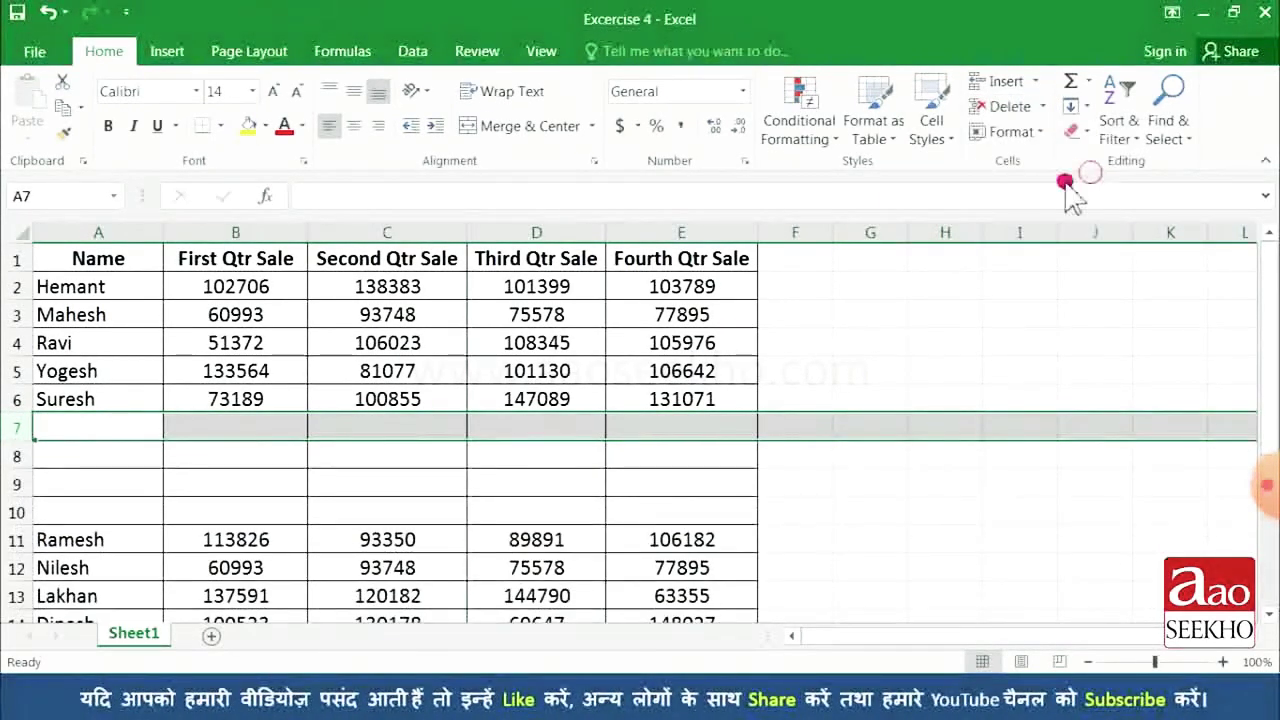
# Step: Delete the remaining empty rows 7 to 10 so Ramesh follows Suresh
pyautogui.moveTo(16, 427); pyautogui.dragTo(14, 512)
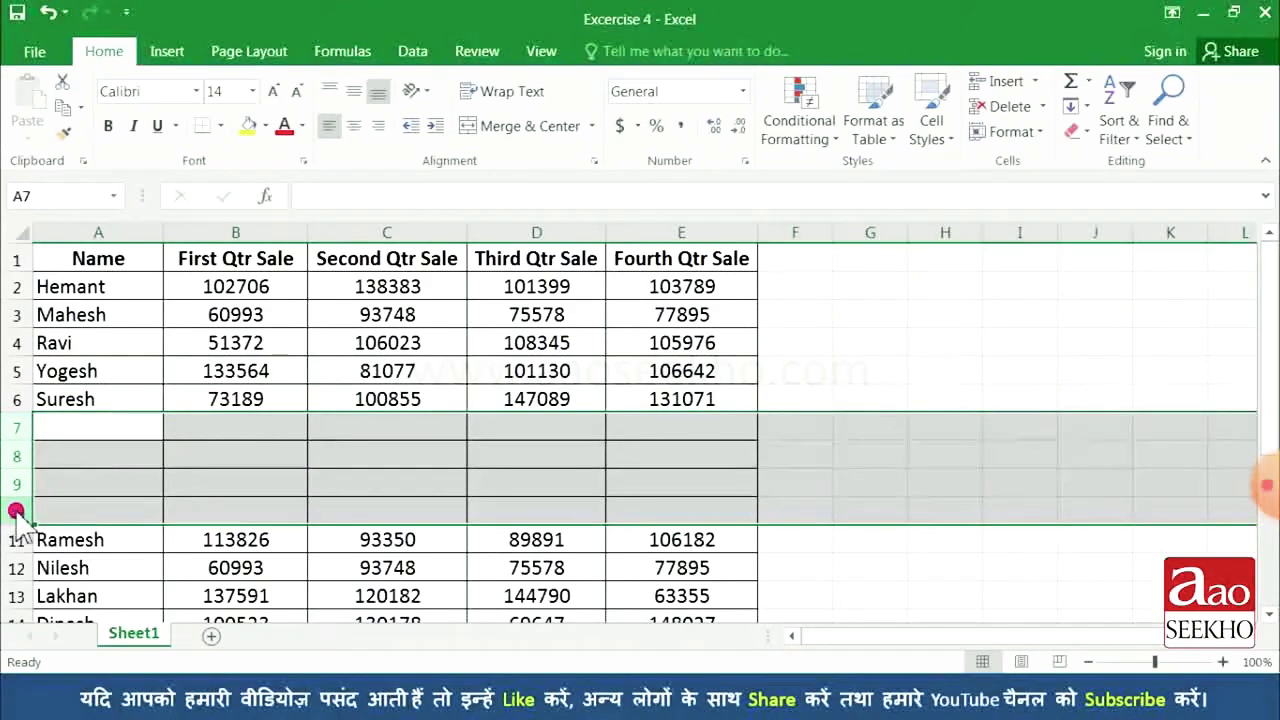
pyautogui.rightClick(16, 512)
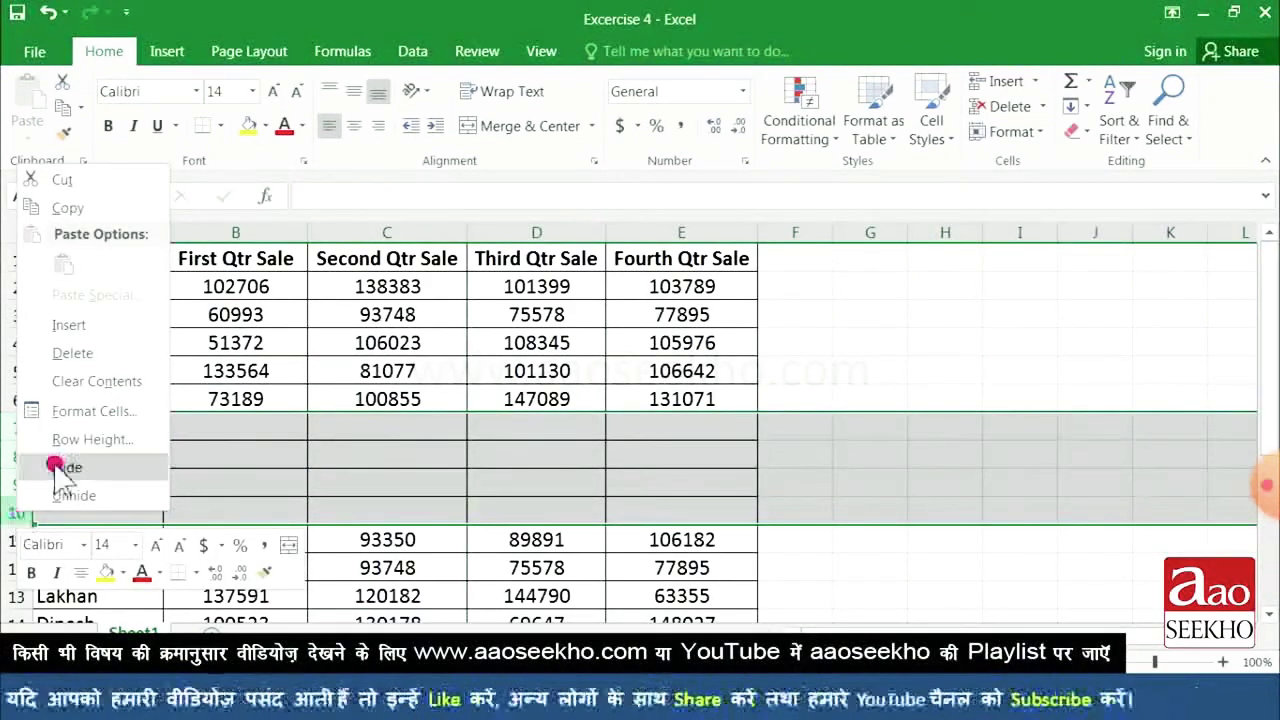
pyautogui.click(90, 358)
pyautogui.click(125, 450)
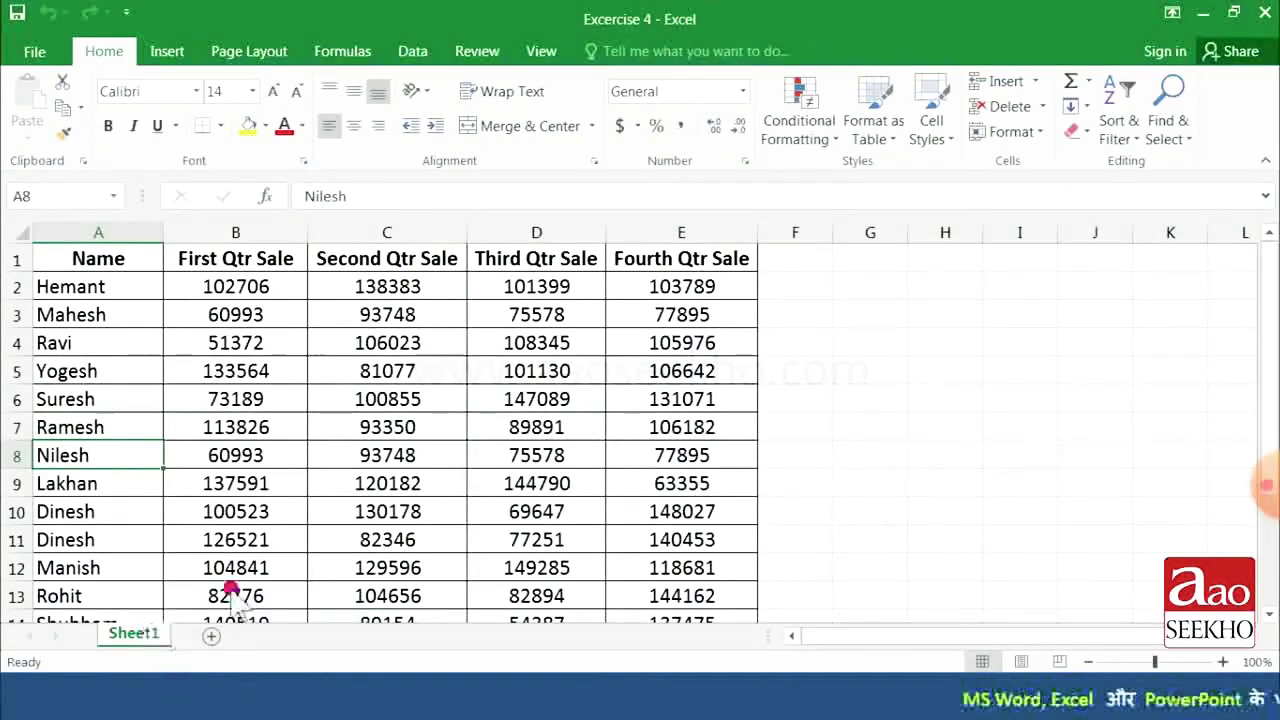
# Step: Add worksheets Sheet2 and Sheet3, then go back to Sheet1
pyautogui.click(1016, 88)
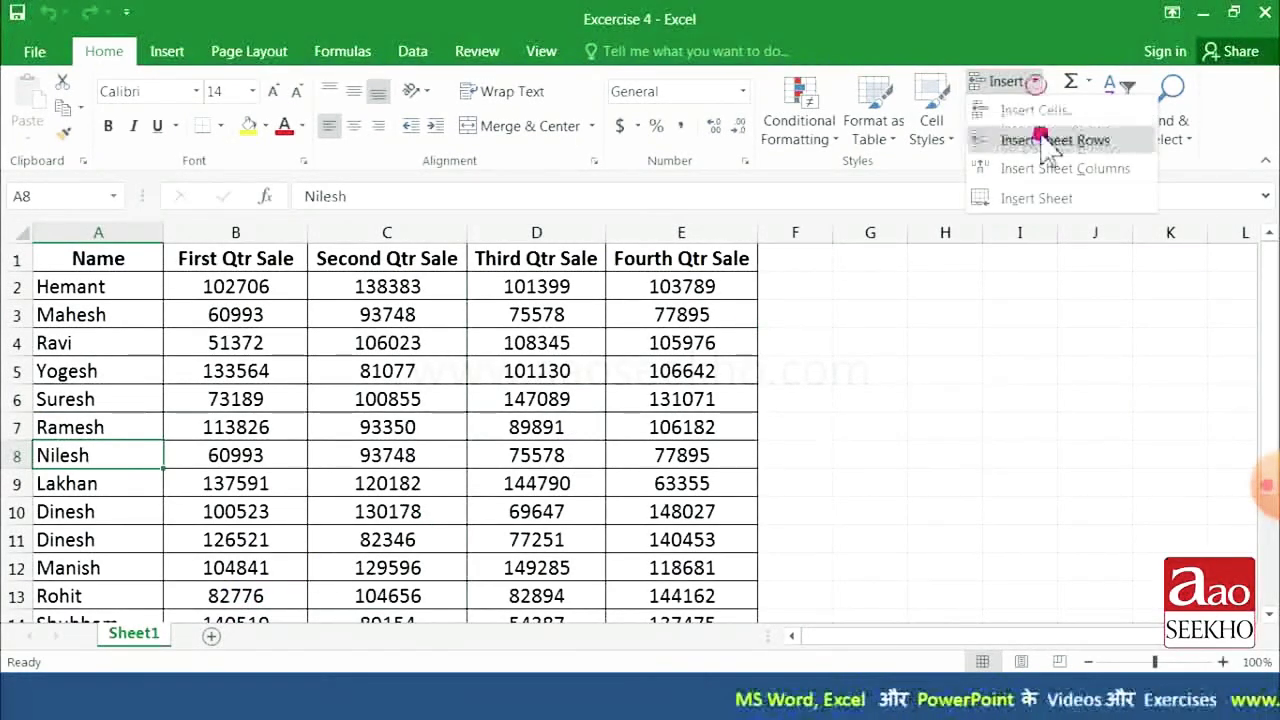
pyautogui.click(1037, 198)
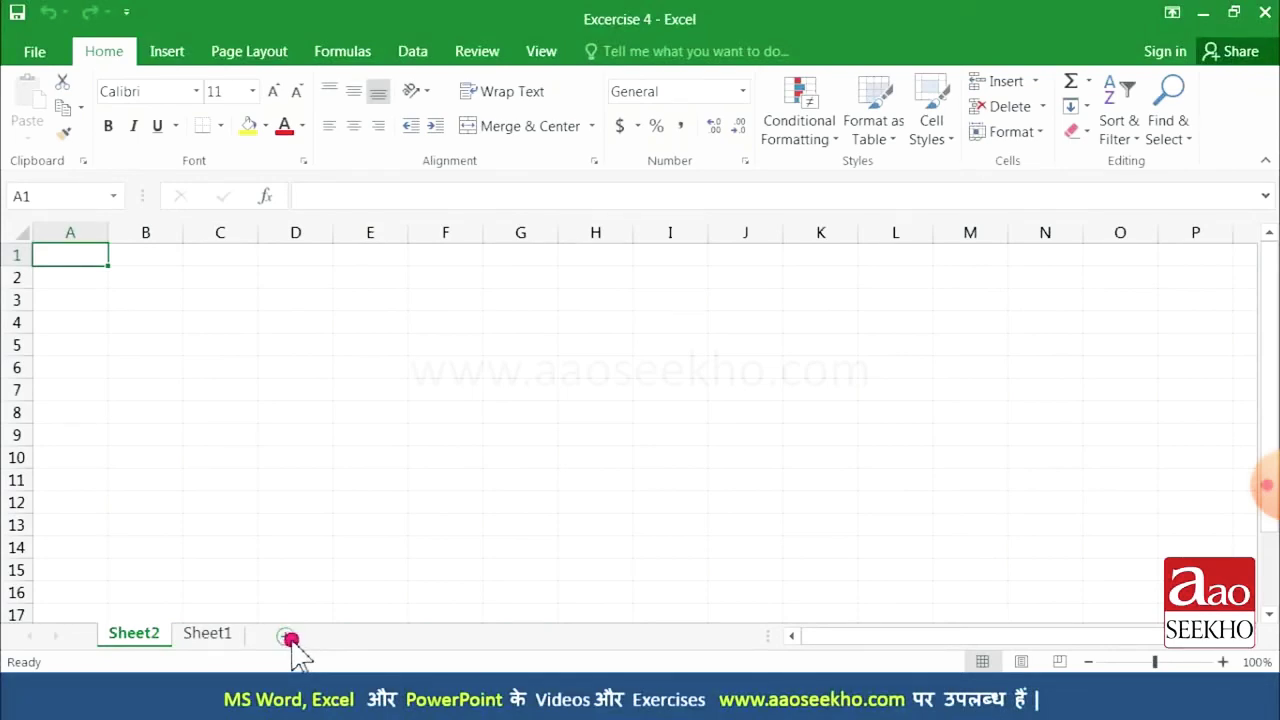
pyautogui.click(288, 637)
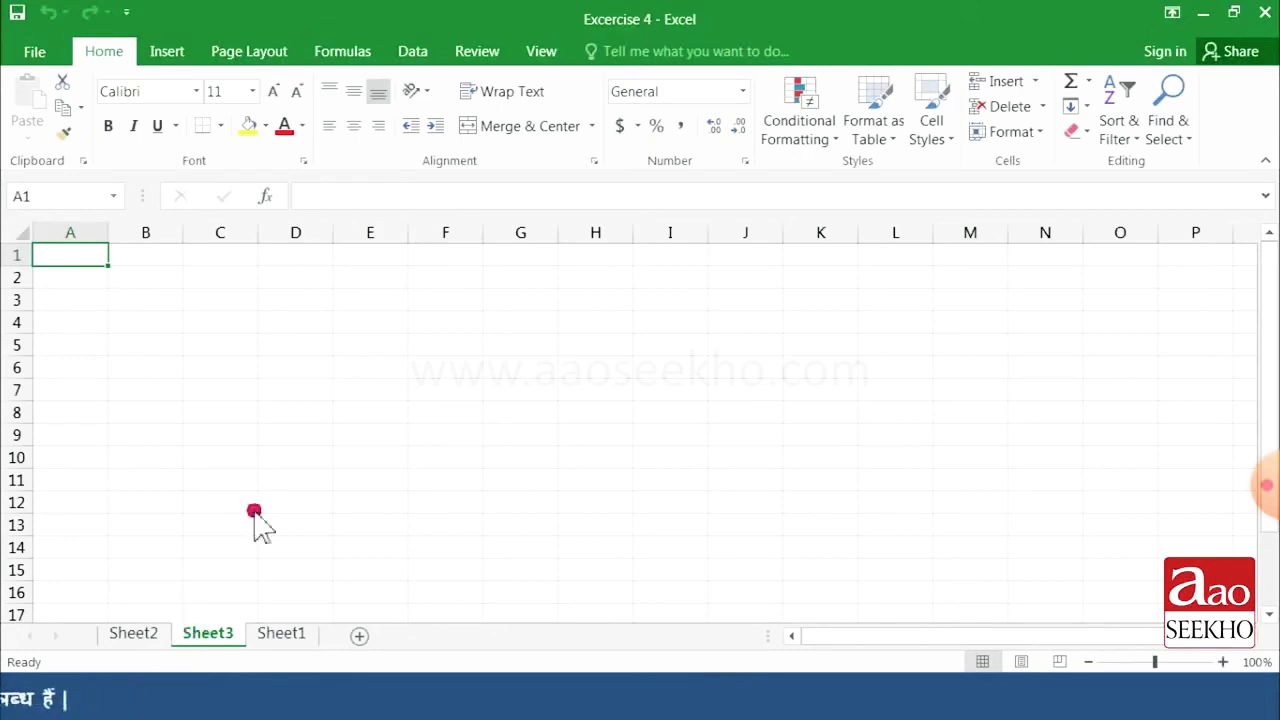
pyautogui.click(230, 636)
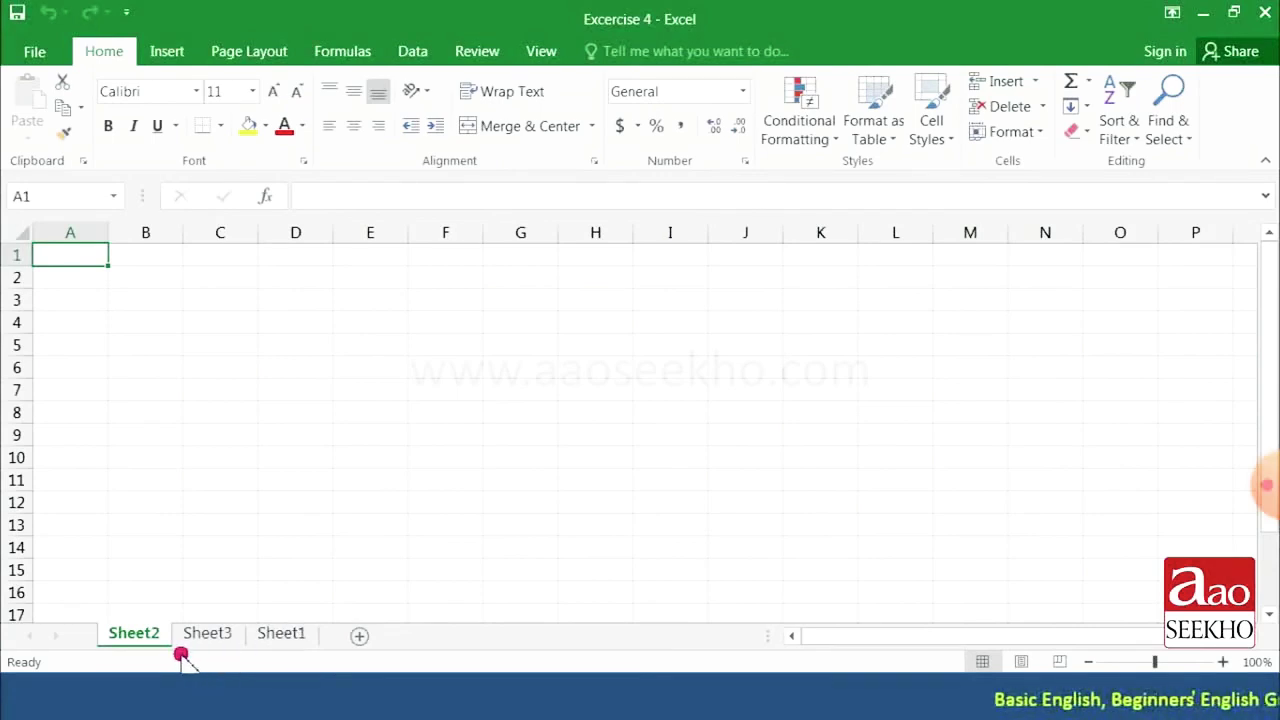
pyautogui.click(280, 637)
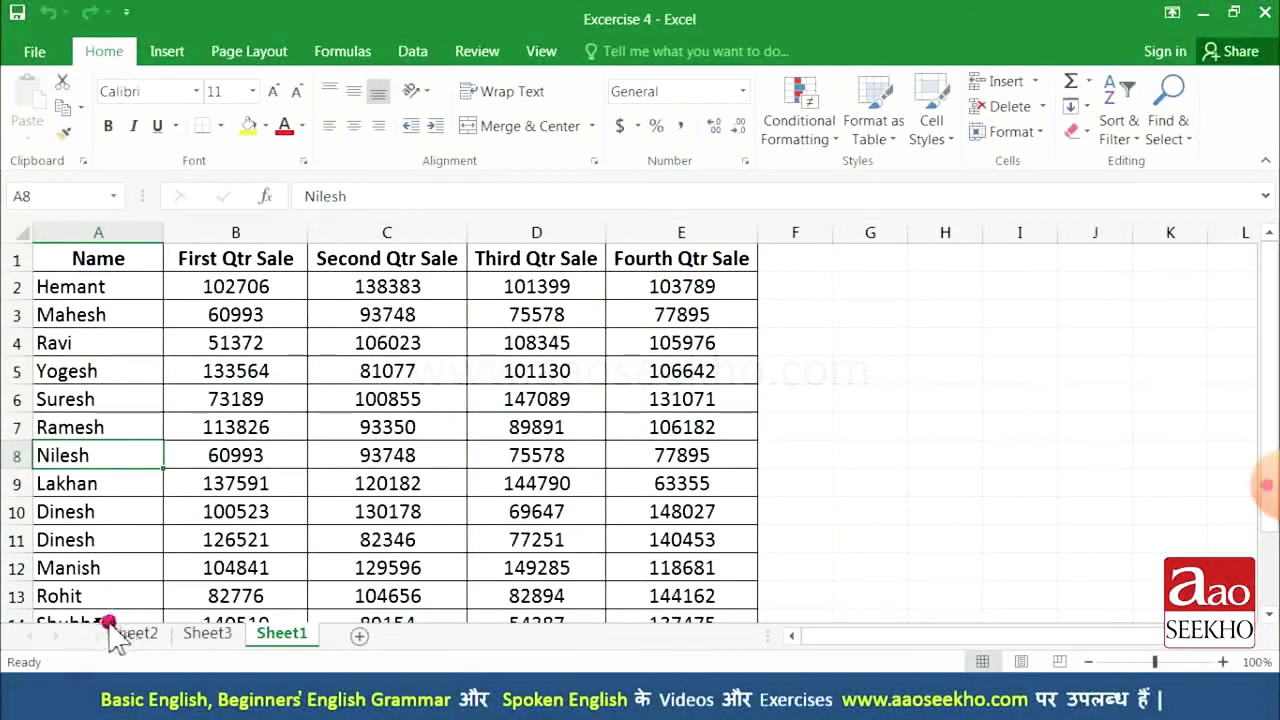
# Step: Drag Sheet1 to the front, then view Sheet2, Sheet3 and Sheet1 in turn
pyautogui.moveTo(105, 630); pyautogui.dragTo(105, 630)
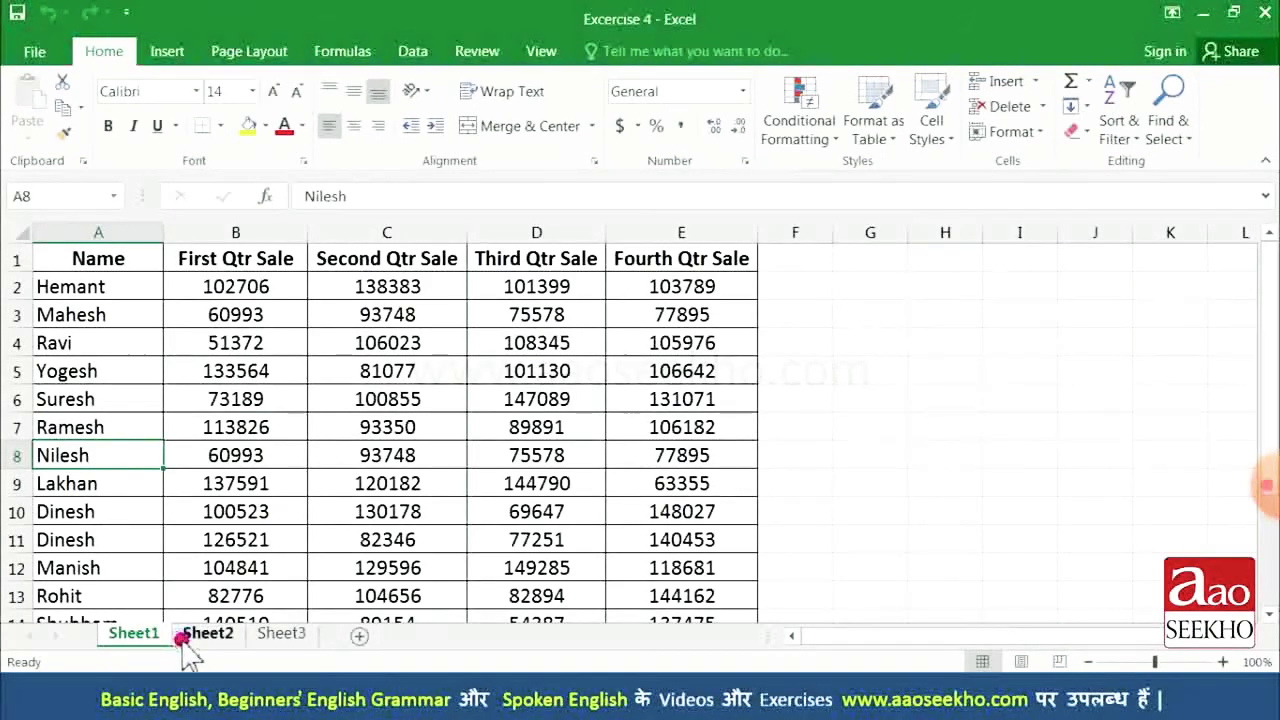
pyautogui.moveTo(120, 650)
pyautogui.mouseDown()
pyautogui.moveTo(286, 636)
pyautogui.moveTo(160, 645)
pyautogui.moveTo(210, 652)
pyautogui.mouseUp()
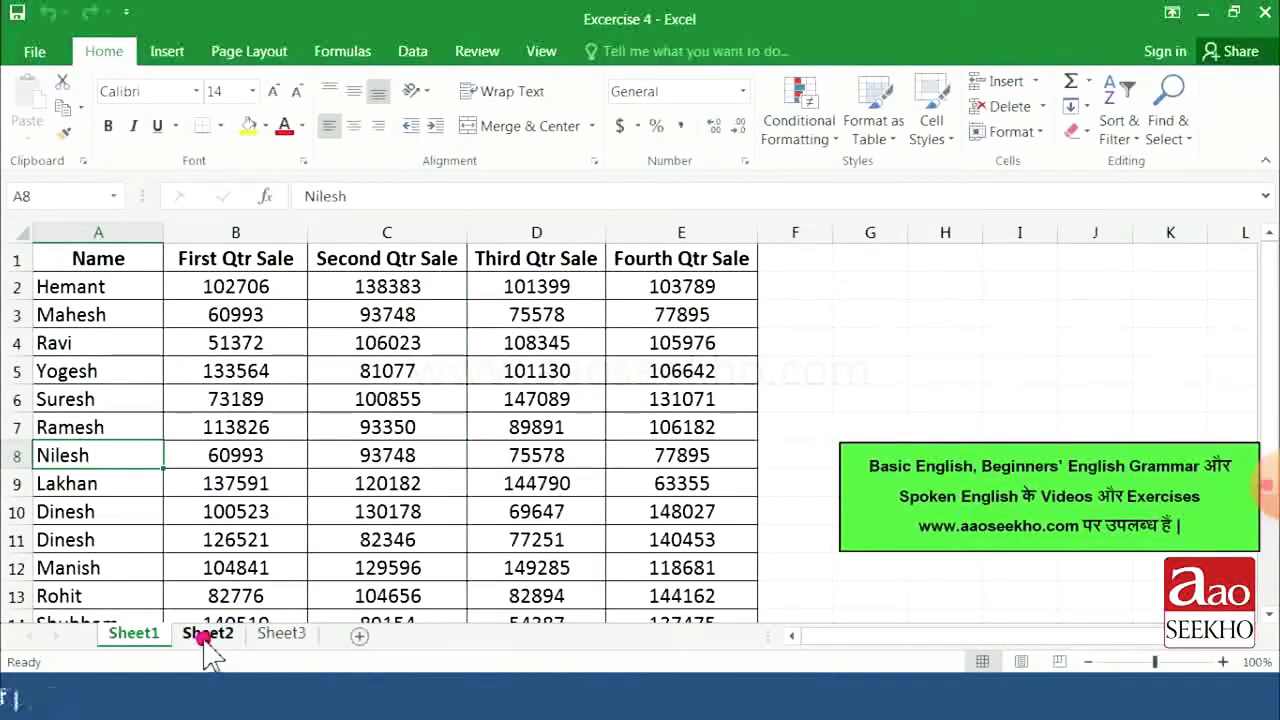
pyautogui.click(205, 638)
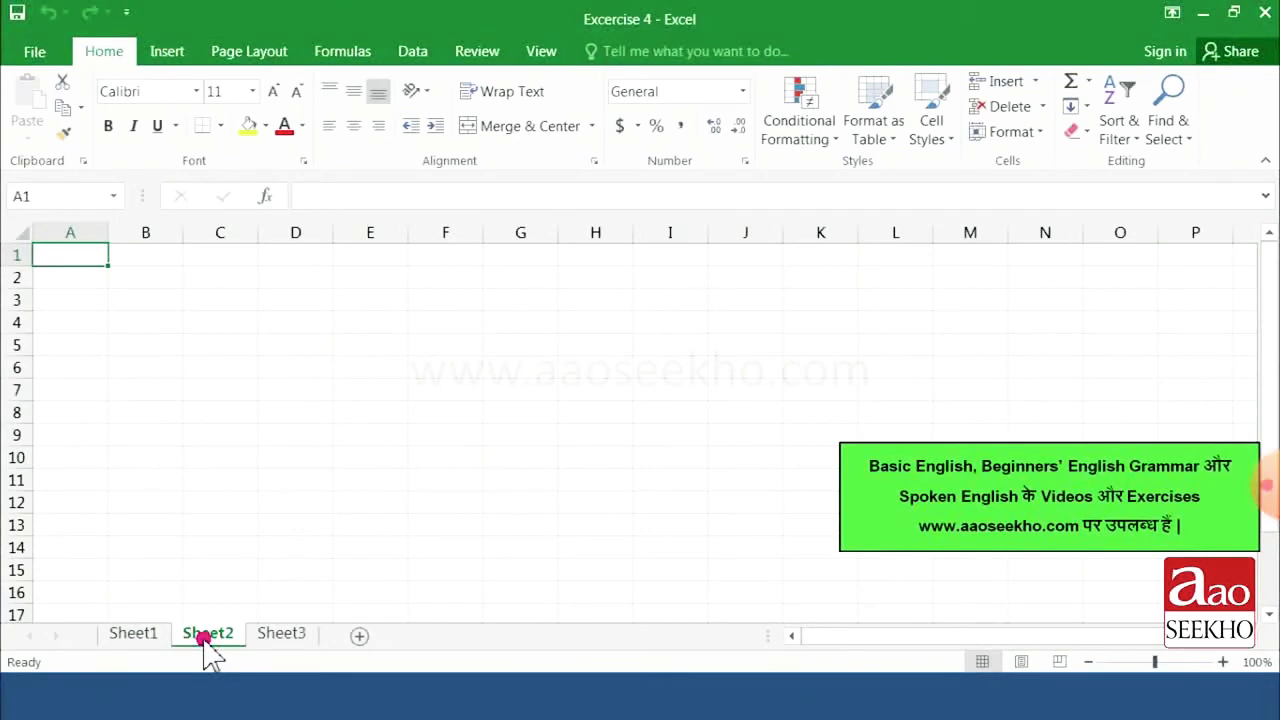
pyautogui.click(280, 636)
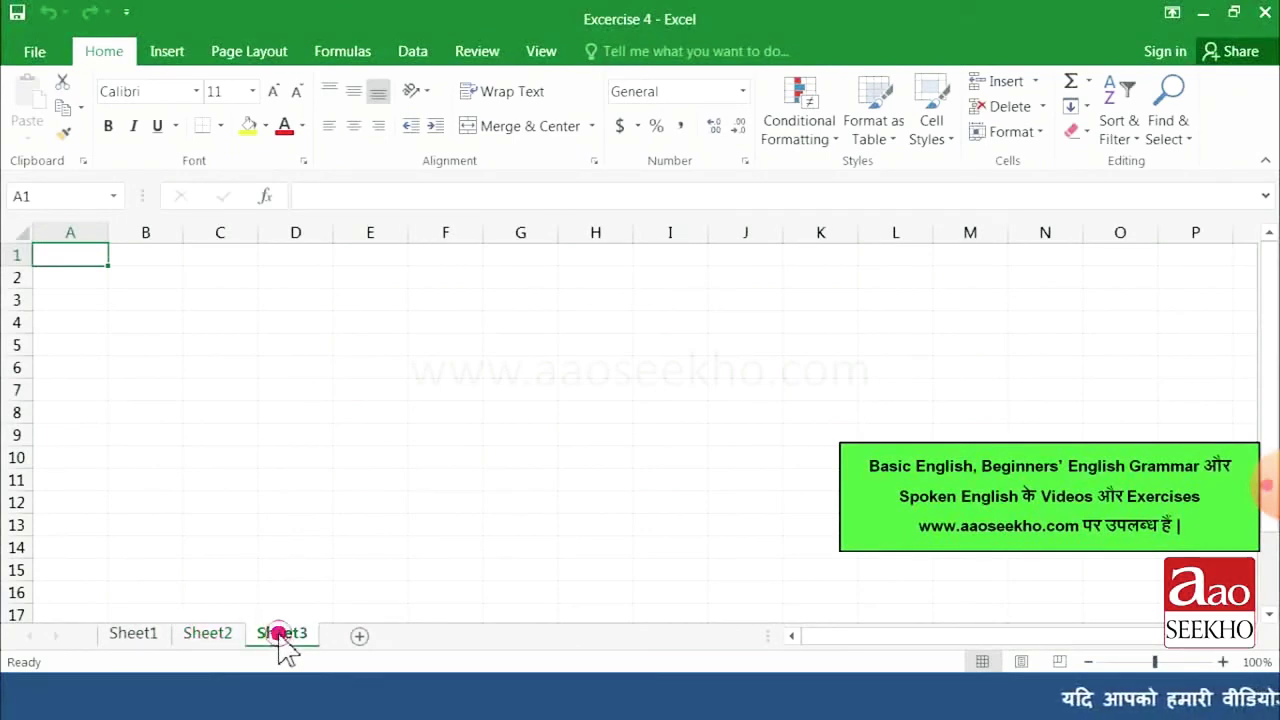
pyautogui.click(128, 645)
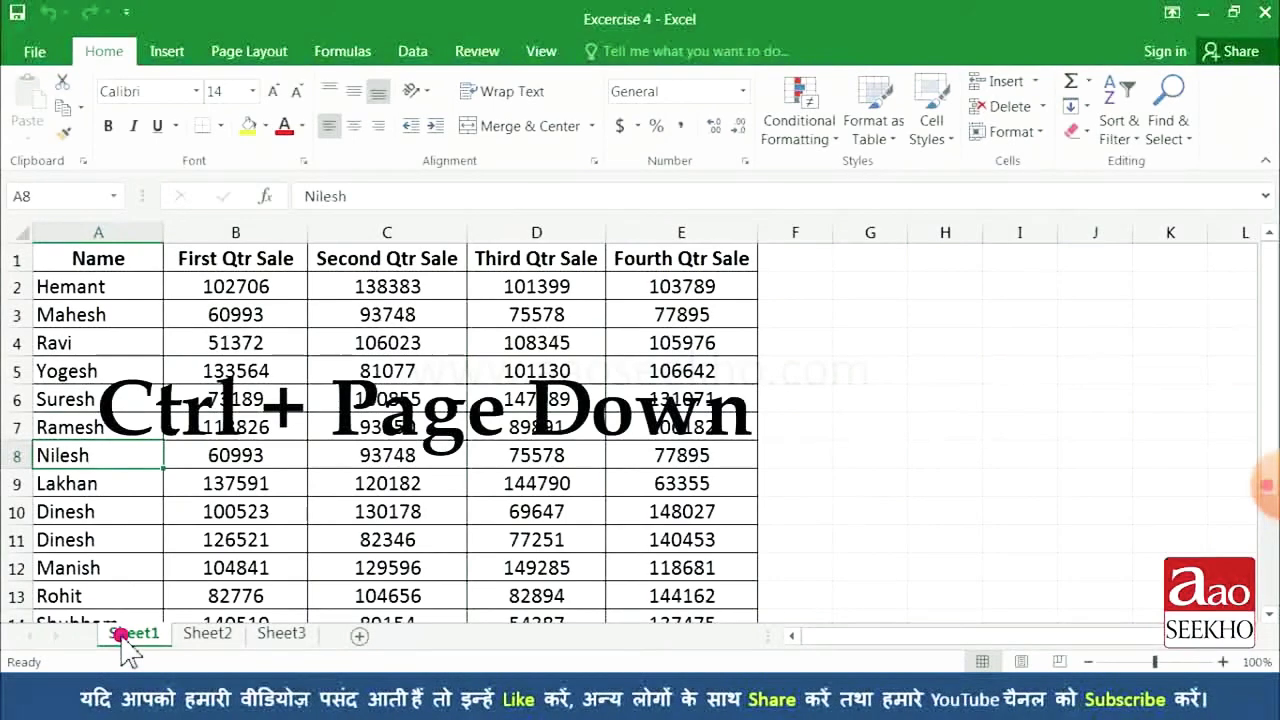
pyautogui.hotkey('ctrl', 'pagedown')
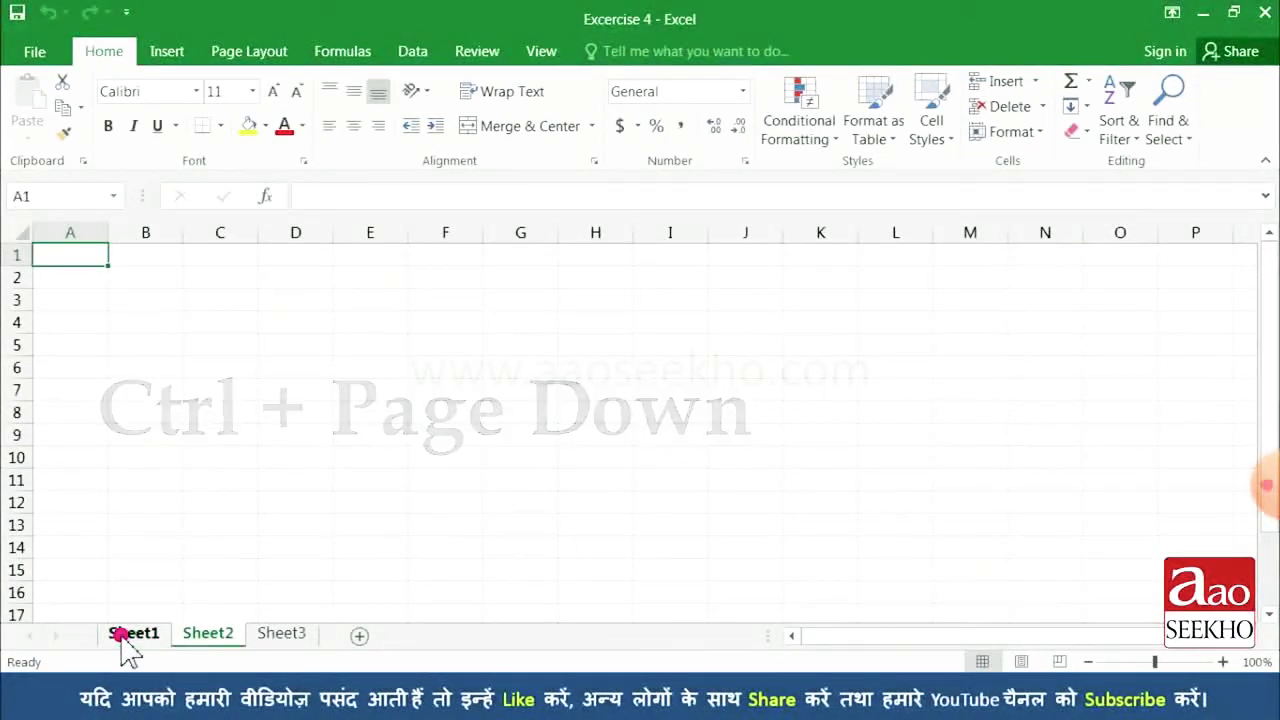
pyautogui.hotkey('ctrl', 'pagedown')
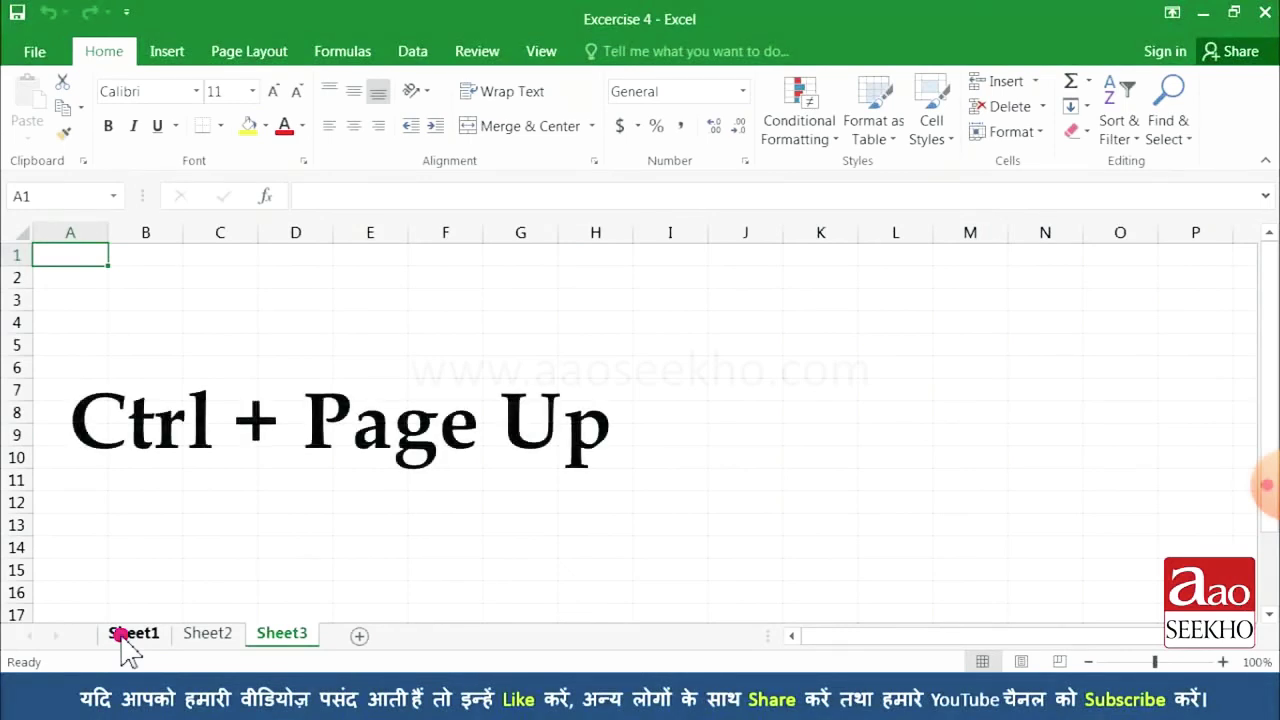
pyautogui.hotkey('ctrl', 'pageup')
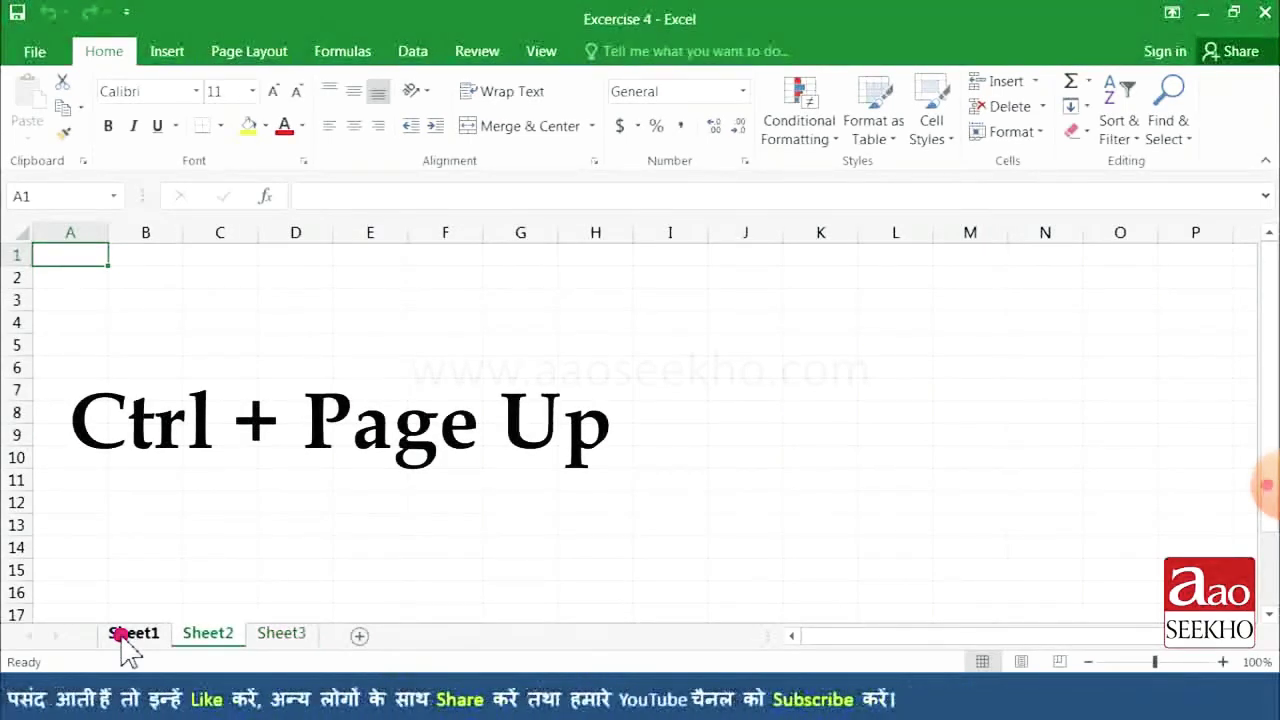
pyautogui.hotkey('ctrl', 'pageup')
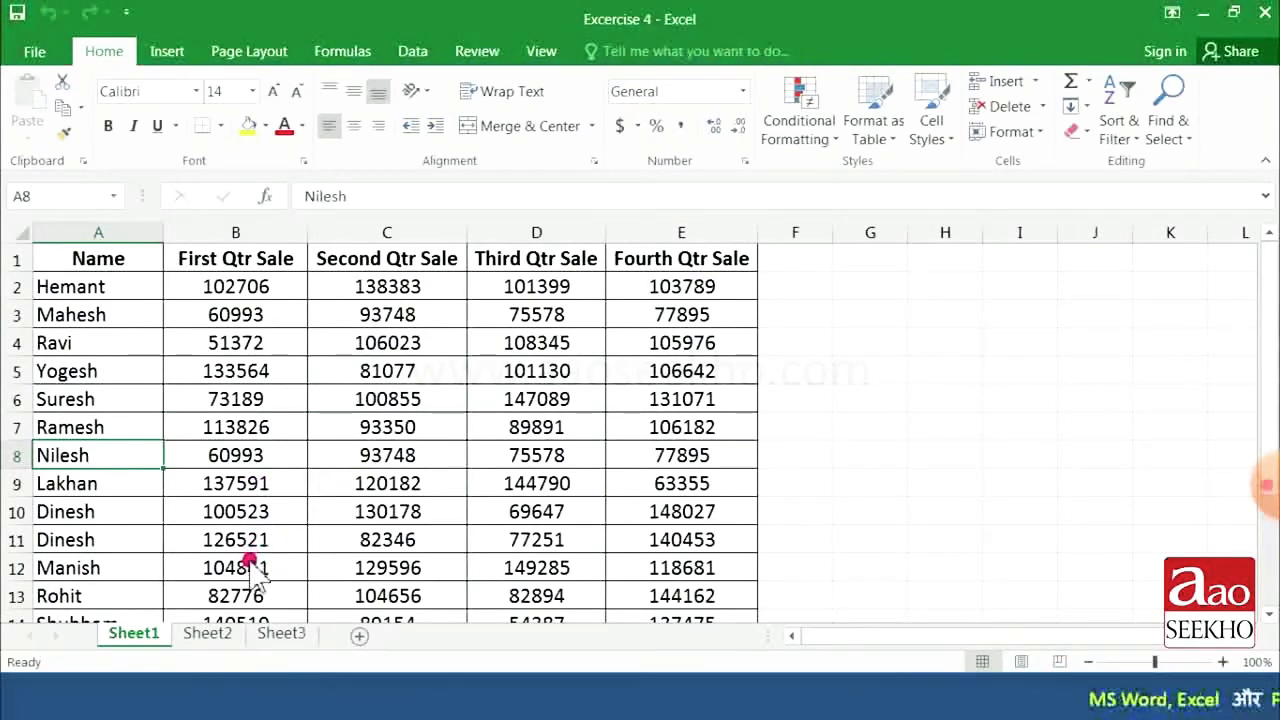
# Step: Delete Sheet2 from the workbook with Home > Delete
pyautogui.click(211, 634)
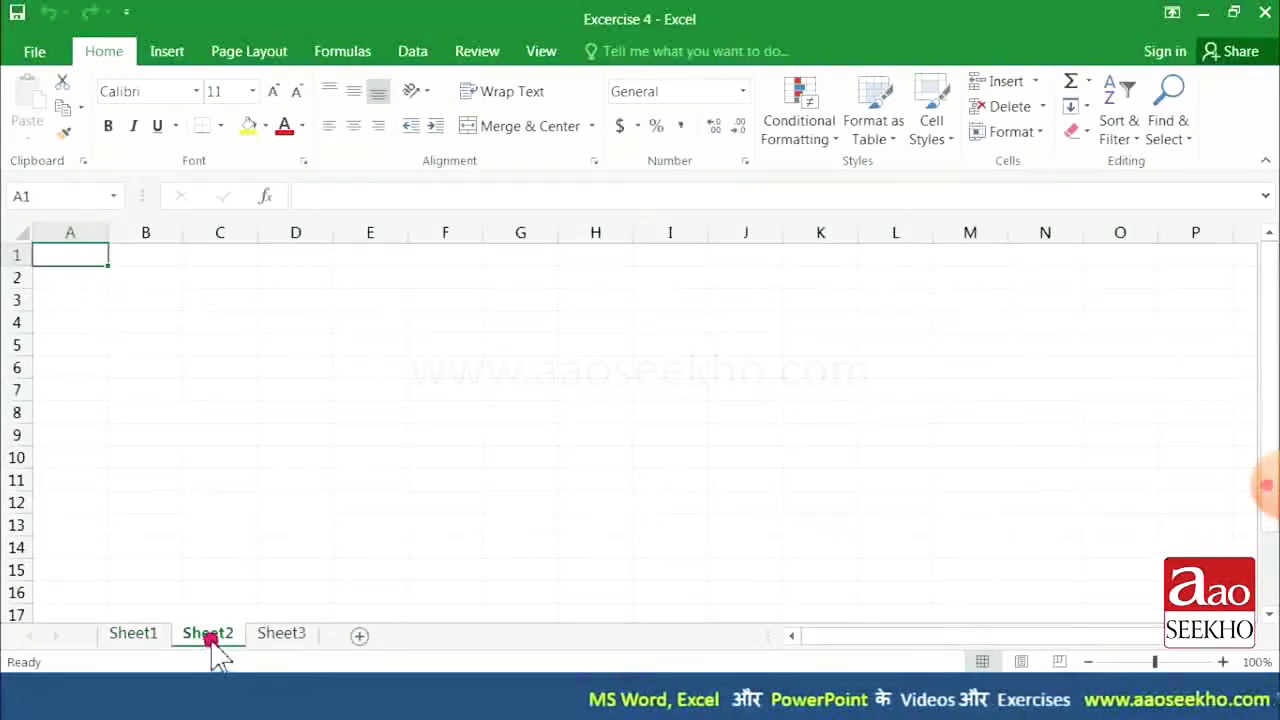
pyautogui.click(1042, 106)
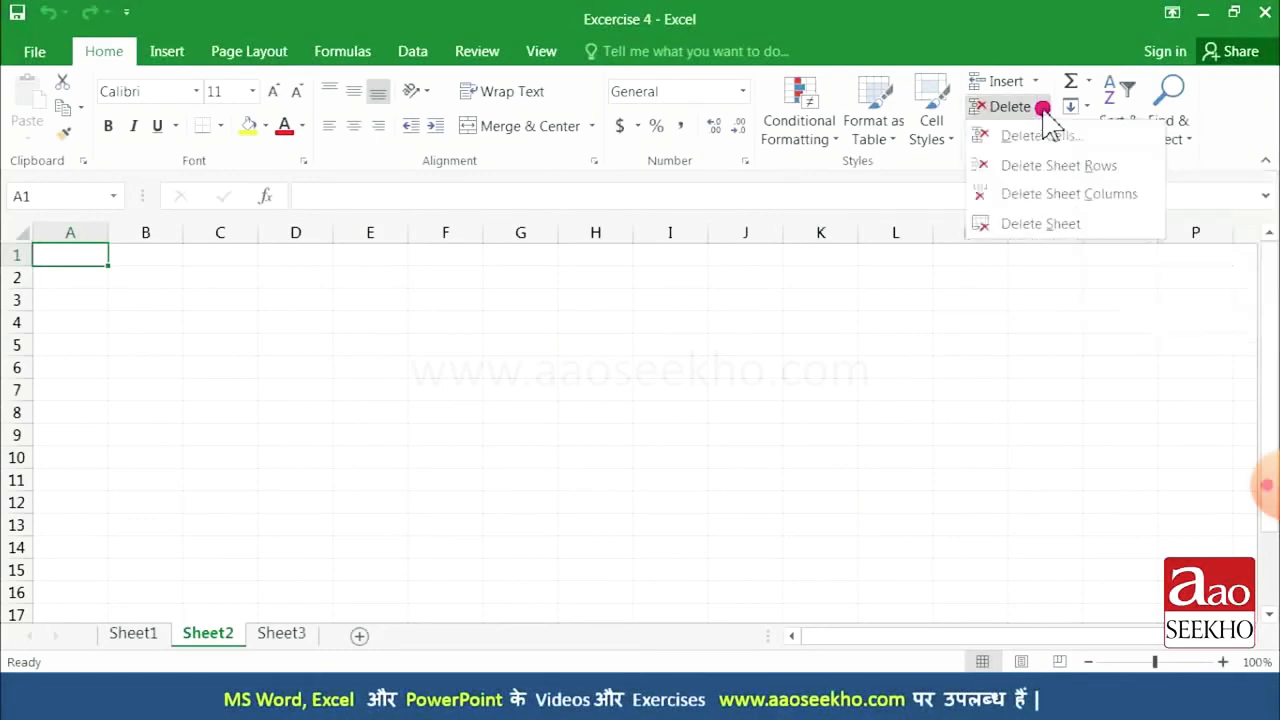
pyautogui.click(1041, 224)
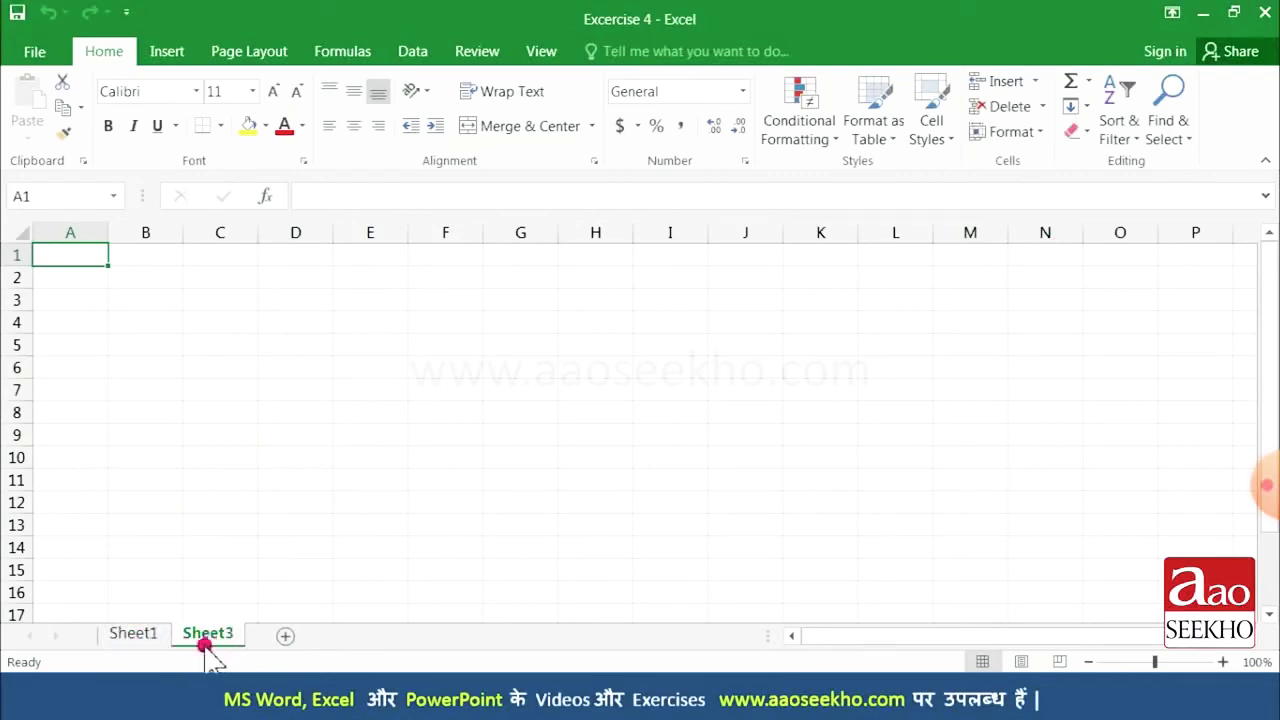
# Step: Delete the empty Sheet3 and return to Sheet1's sales table
pyautogui.click(158, 640)
pyautogui.click(200, 640)
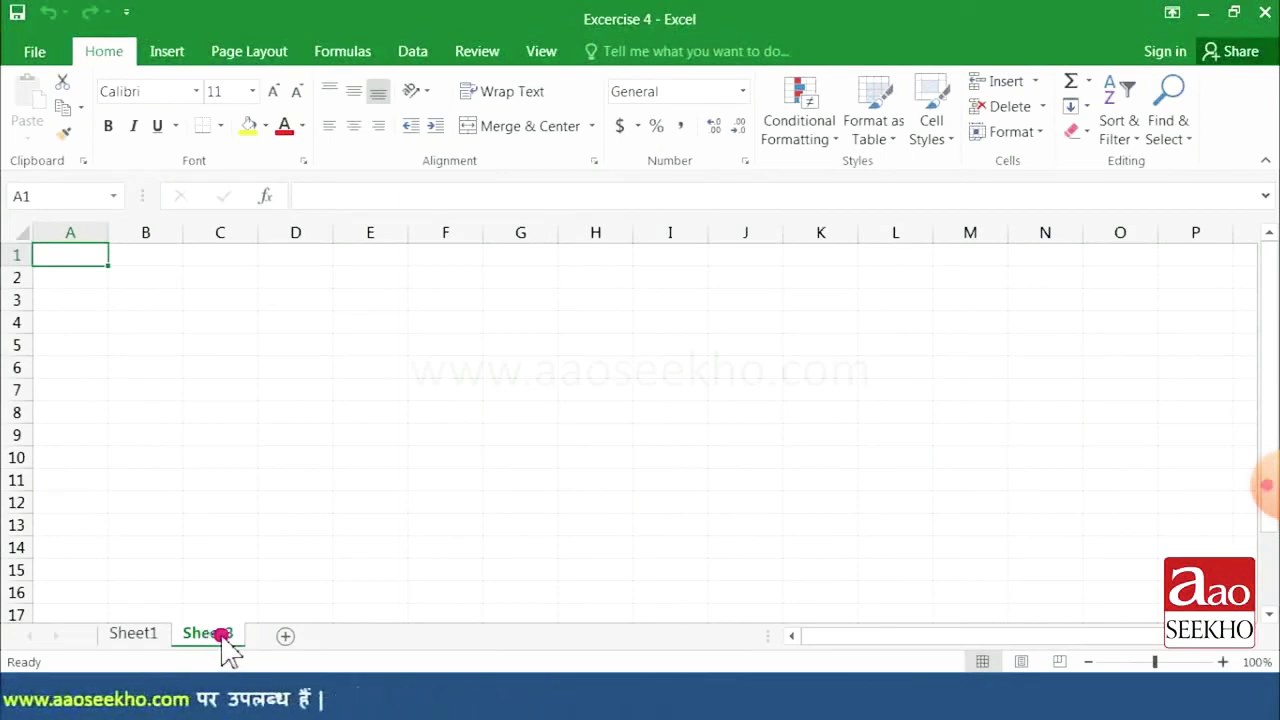
pyautogui.rightClick(222, 636)
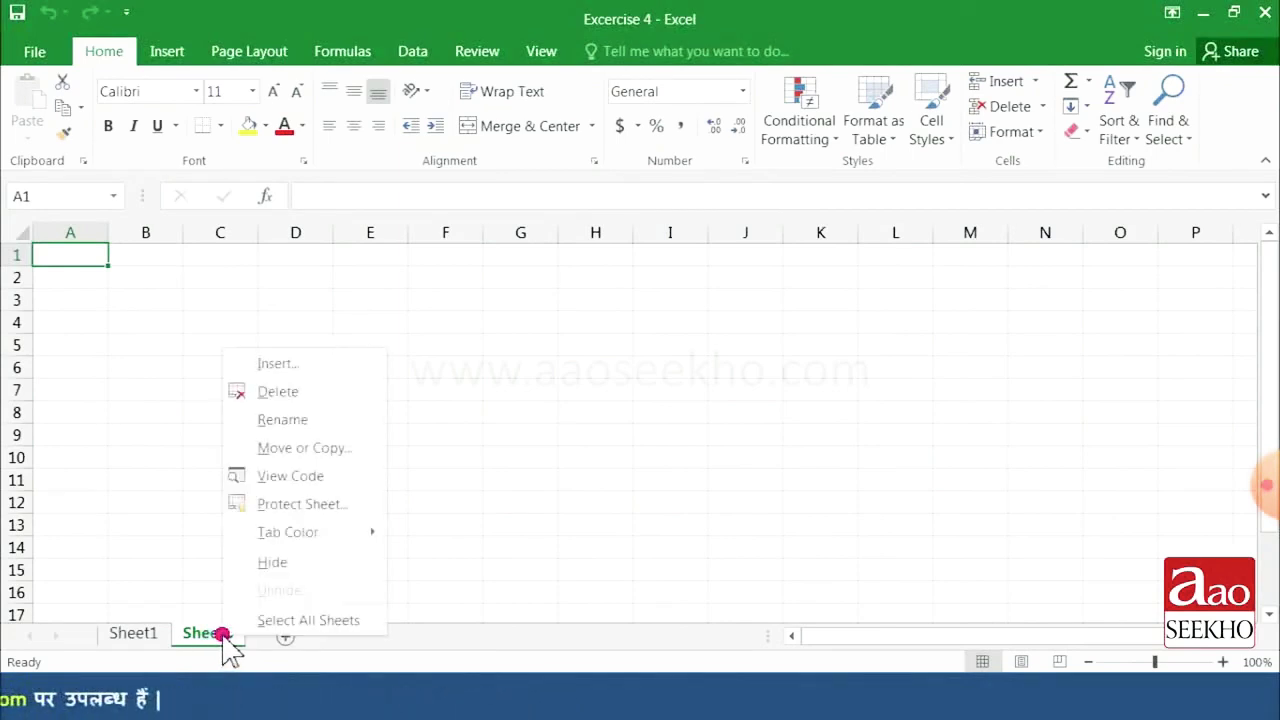
pyautogui.click(283, 392)
pyautogui.click(160, 637)
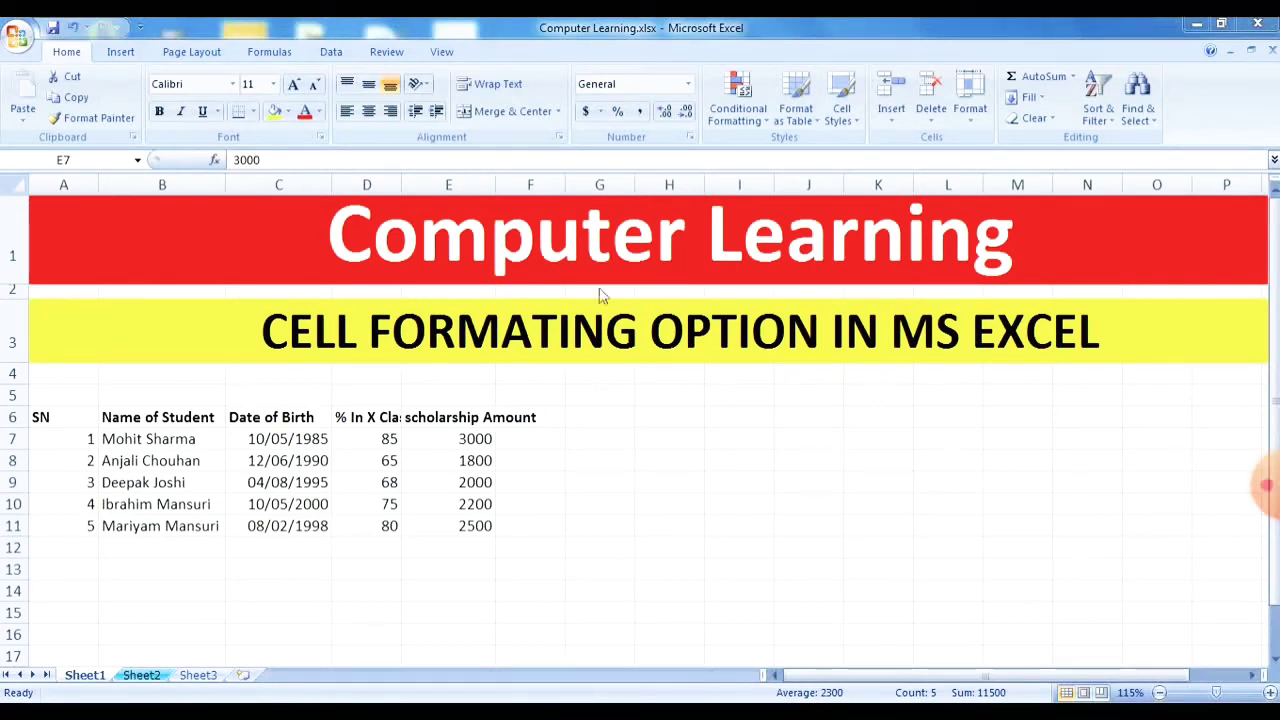
pyautogui.click(66, 55)
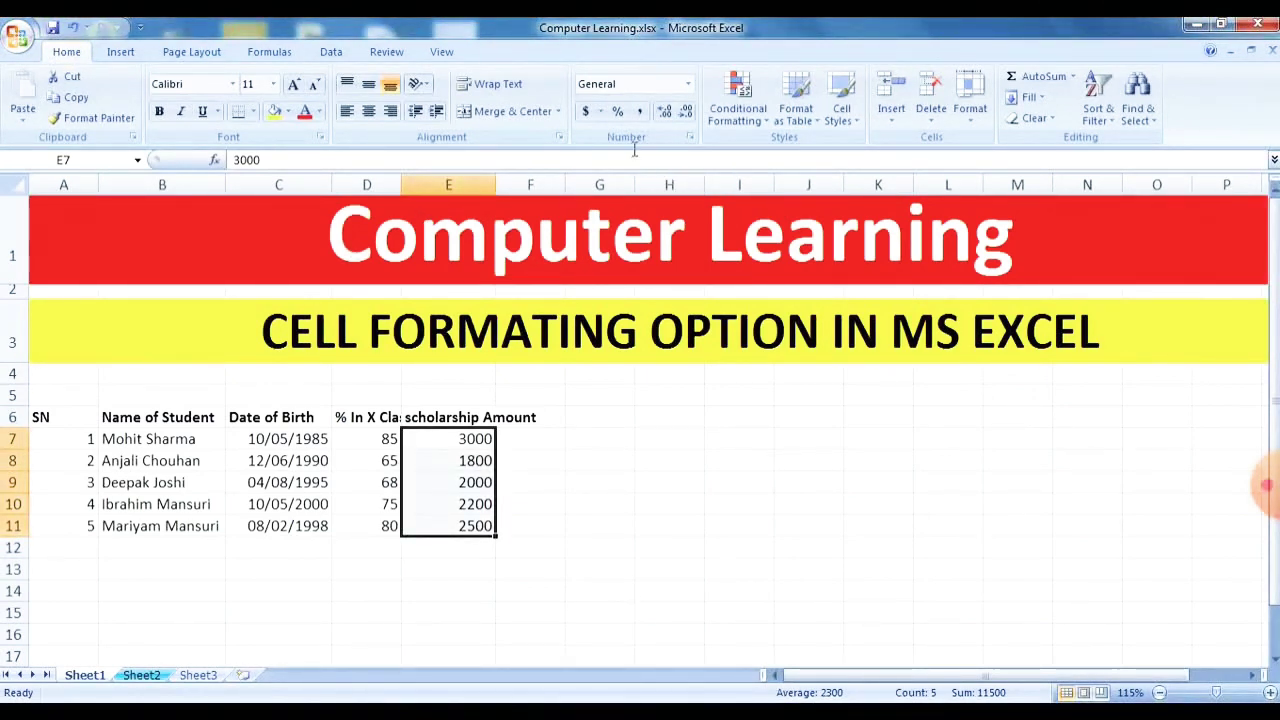
pyautogui.click(689, 138)
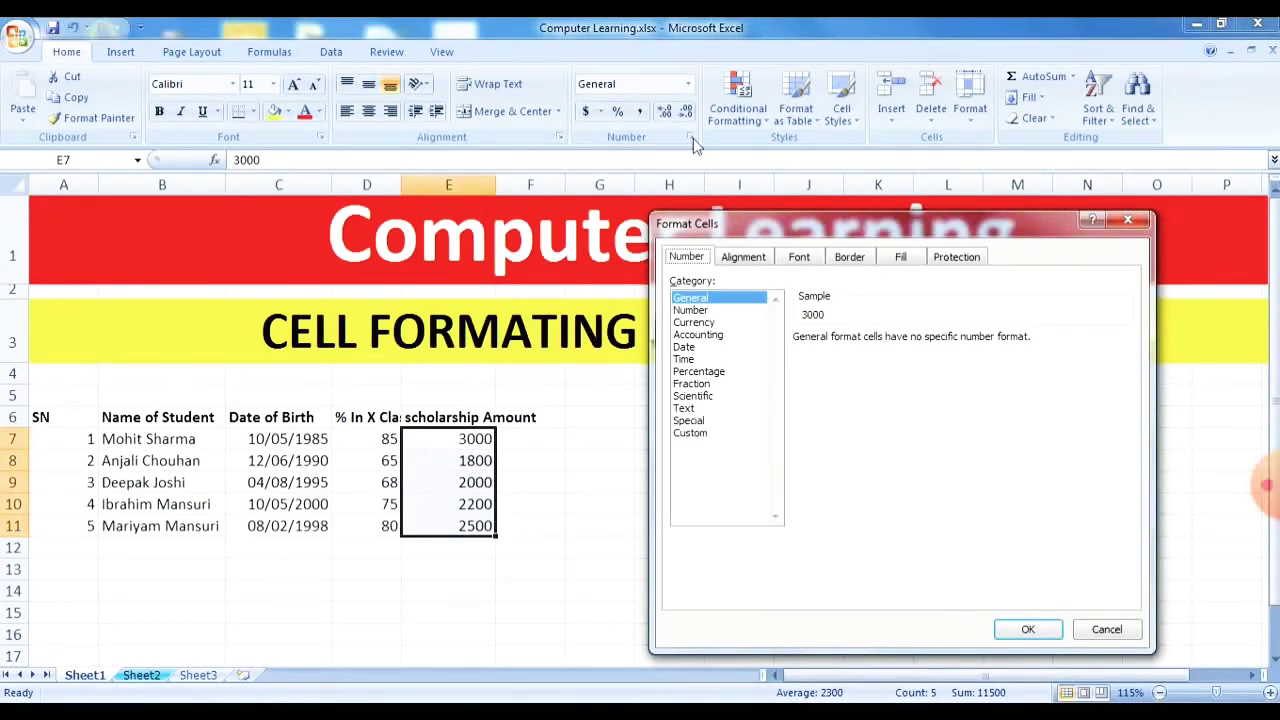
pyautogui.click(1106, 630)
pyautogui.click(731, 460)
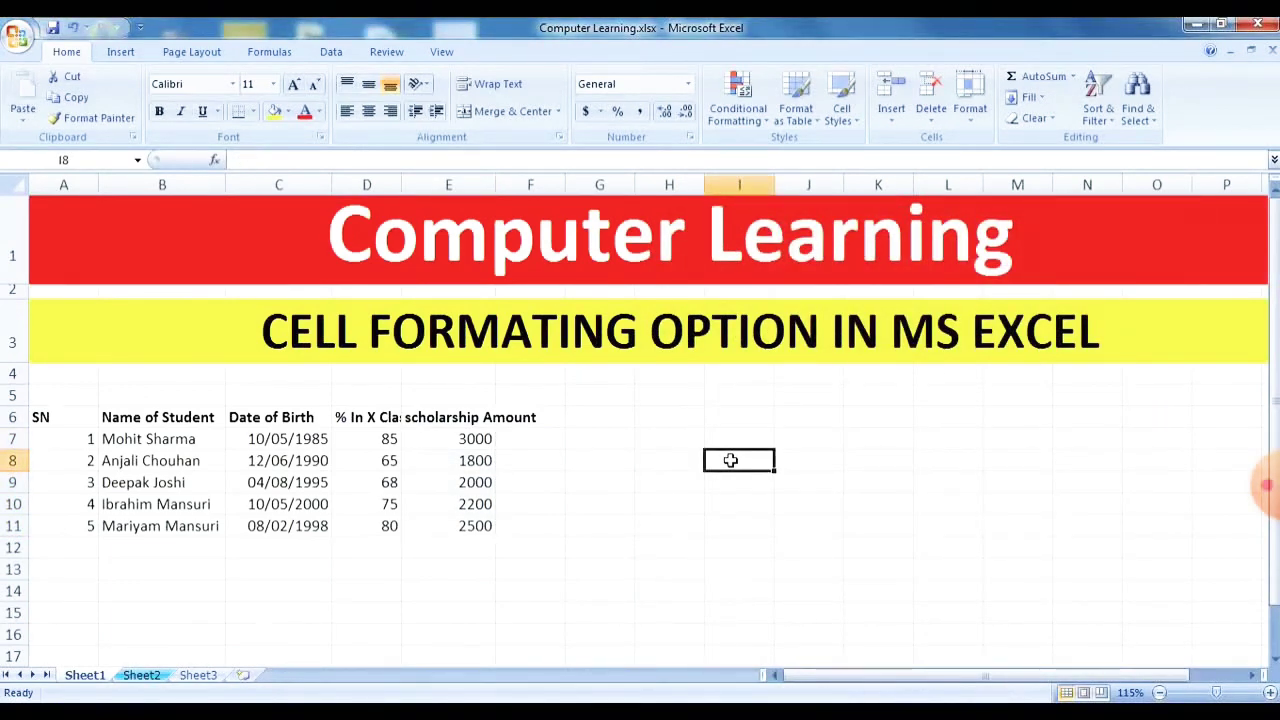
pyautogui.hotkey('ctrl', '1')
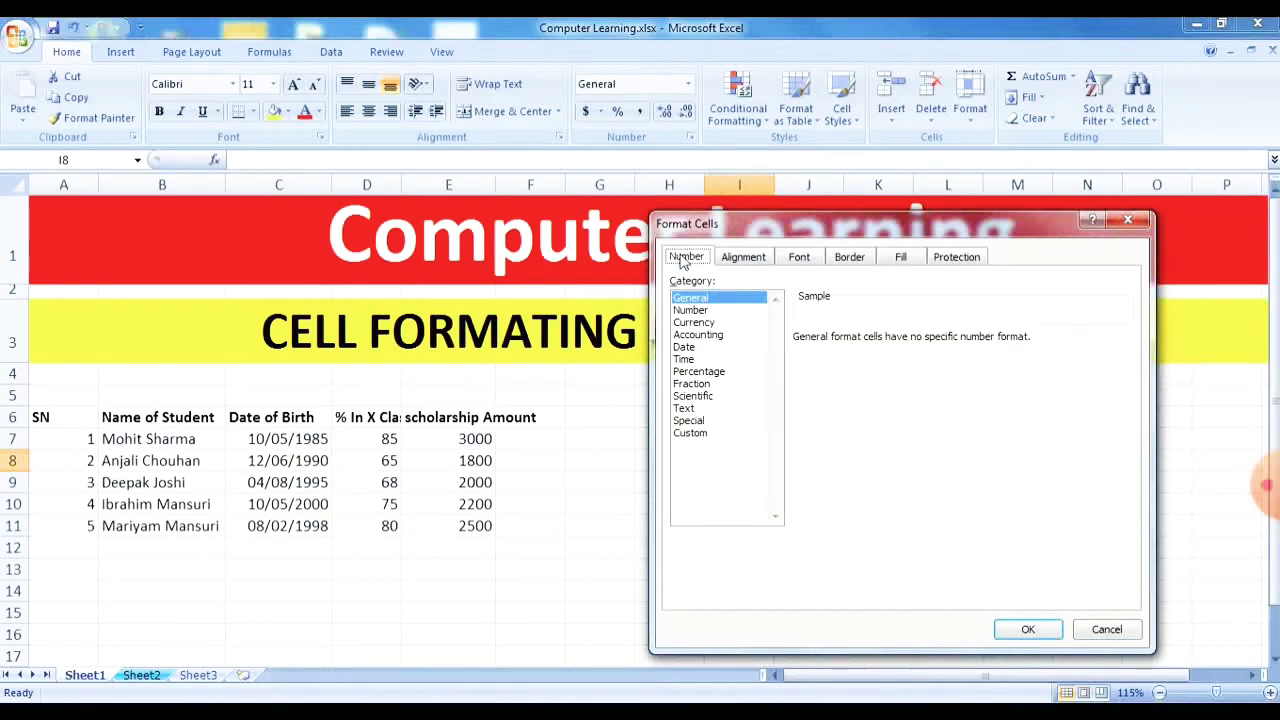
# Step: Apply the Number format to empty cell I8, then select scholarship amounts E7:E11
pyautogui.doubleClick(690, 311)
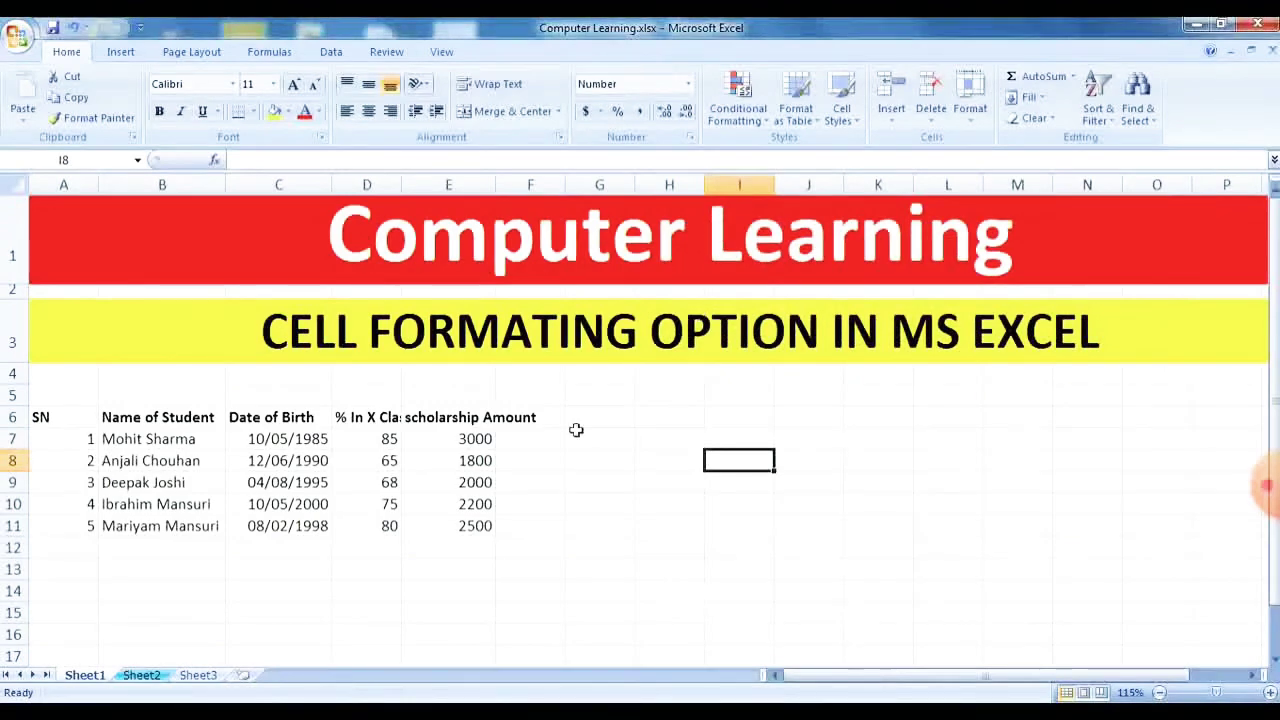
pyautogui.click(689, 137)
pyautogui.click(694, 322)
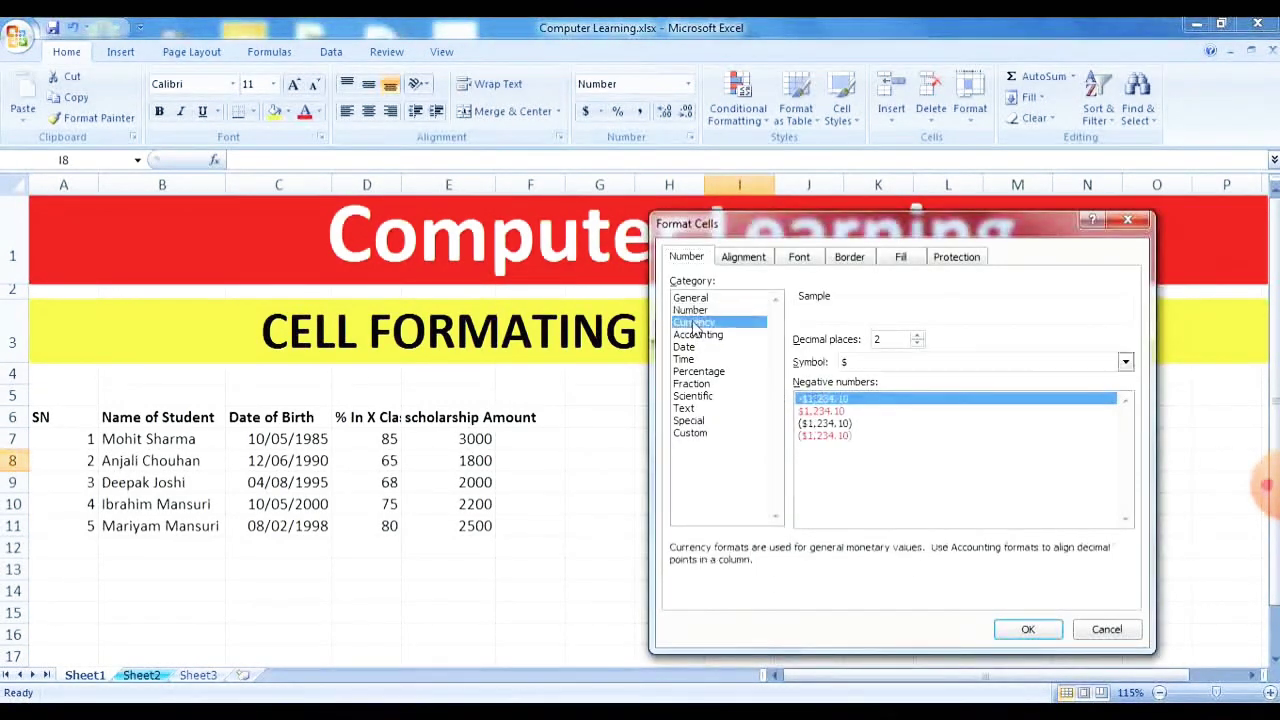
pyautogui.click(697, 313)
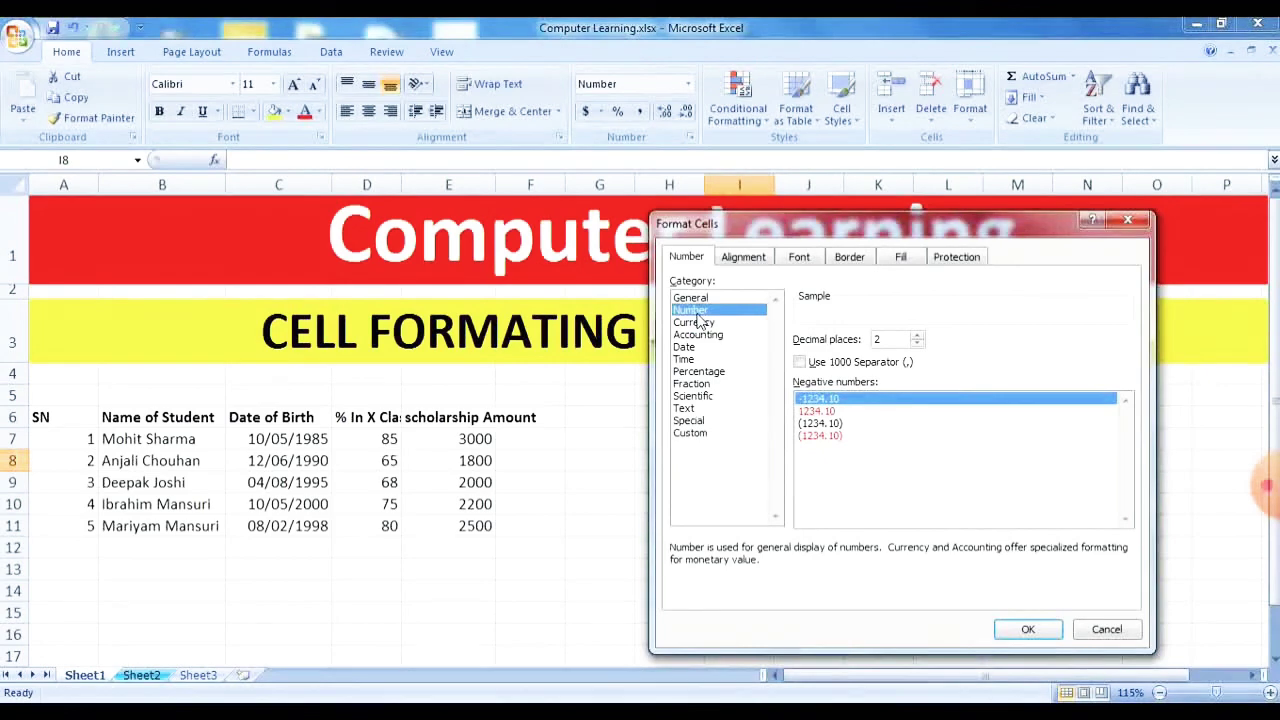
pyautogui.click(1106, 629)
pyautogui.moveTo(432, 438); pyautogui.dragTo(453, 524)
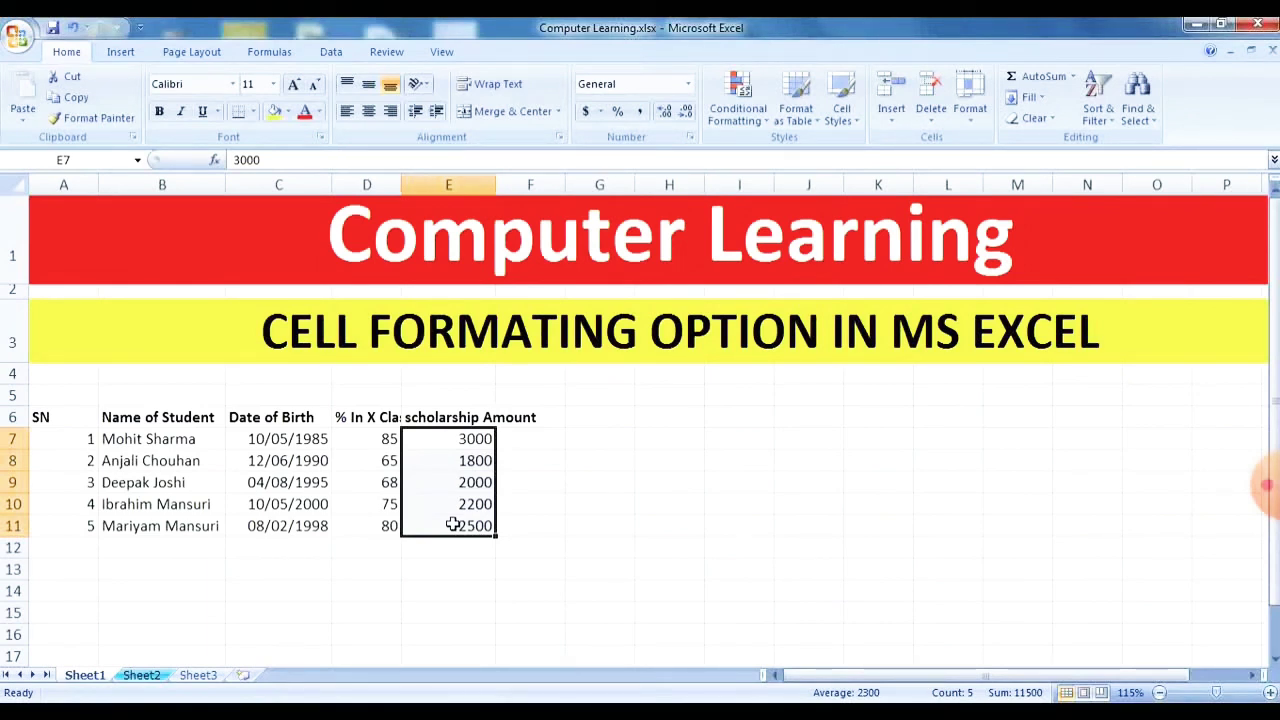
# Step: Format the scholarship amounts as Number with two decimals and a 1000 separator, e.g. 3,000.00
pyautogui.click(689, 137)
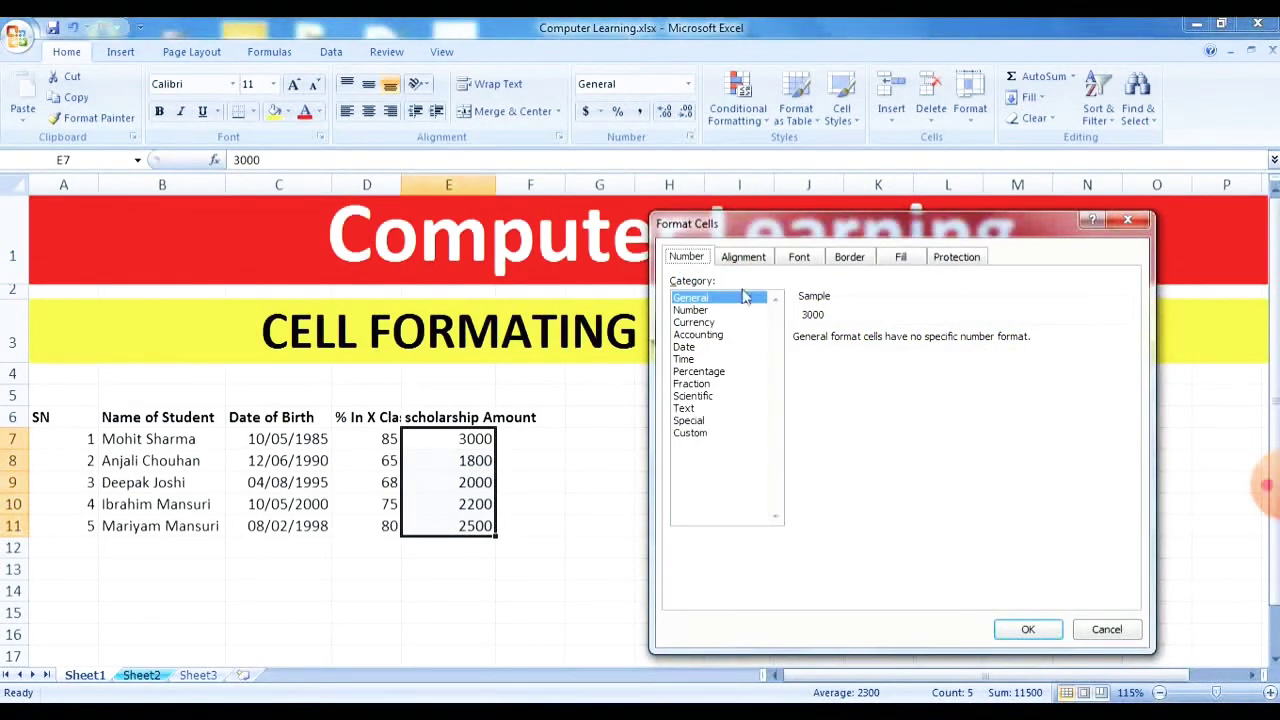
pyautogui.click(712, 311)
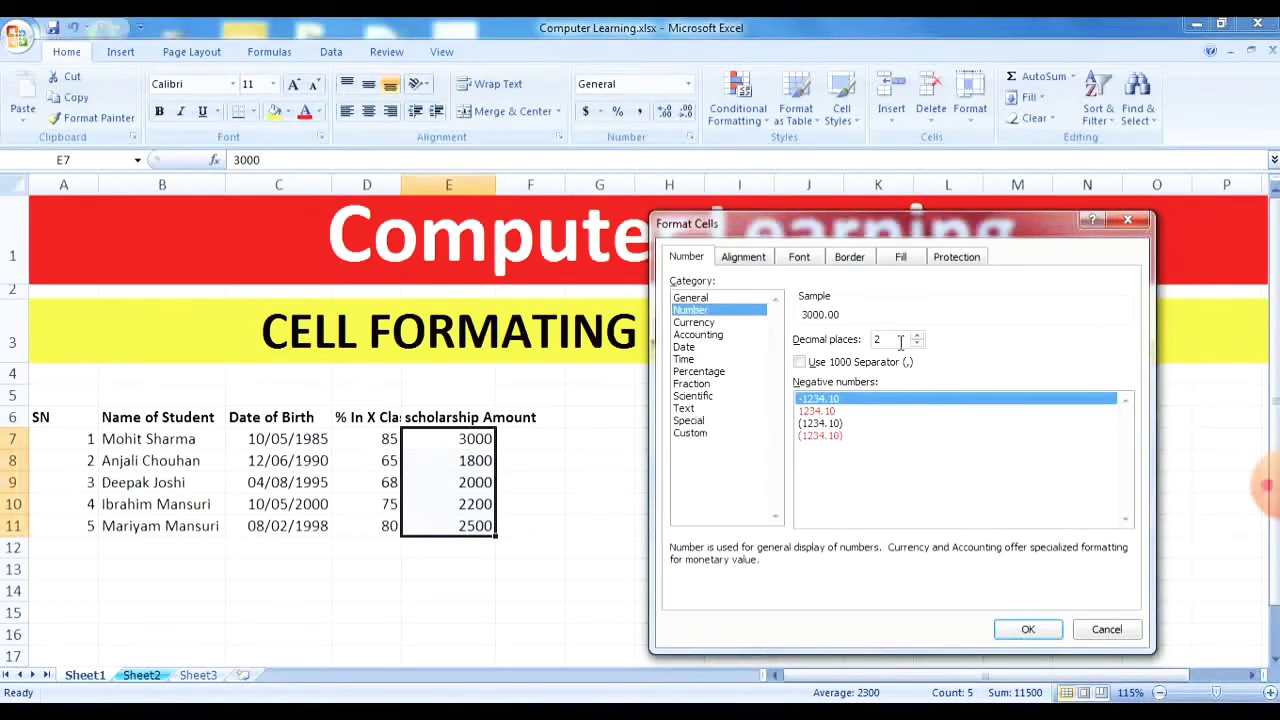
pyautogui.click(1027, 629)
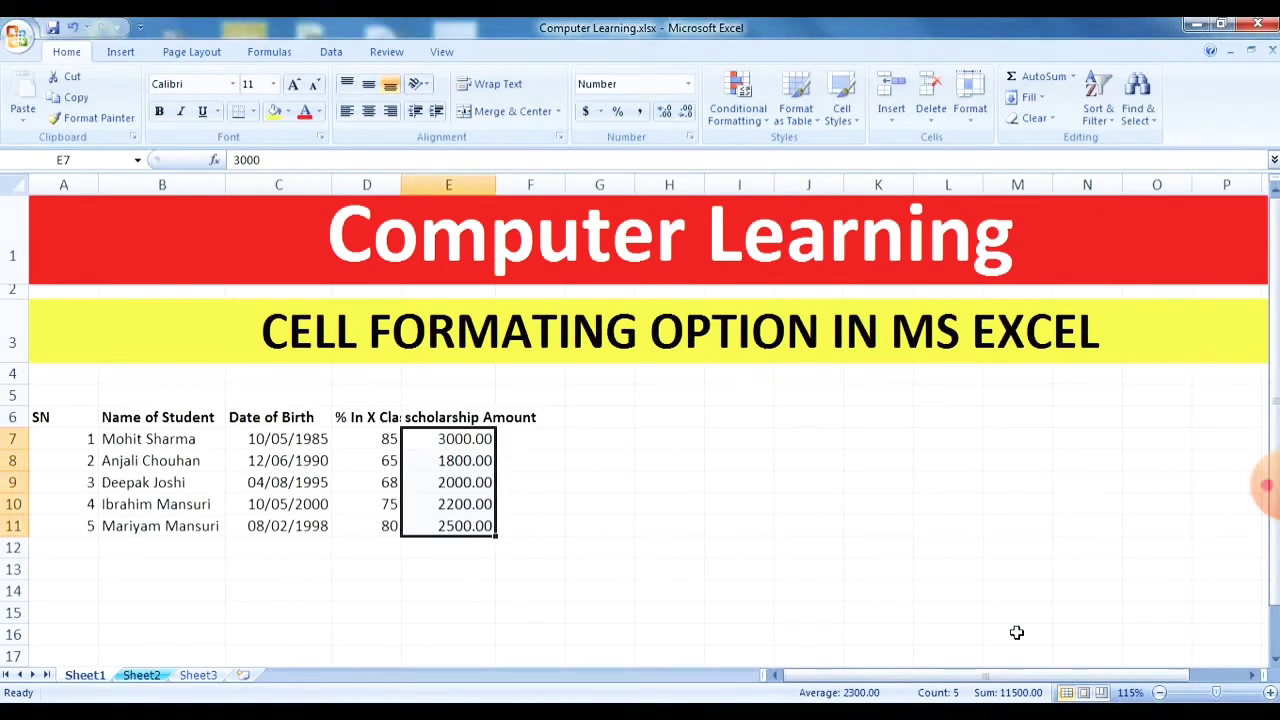
pyautogui.click(689, 138)
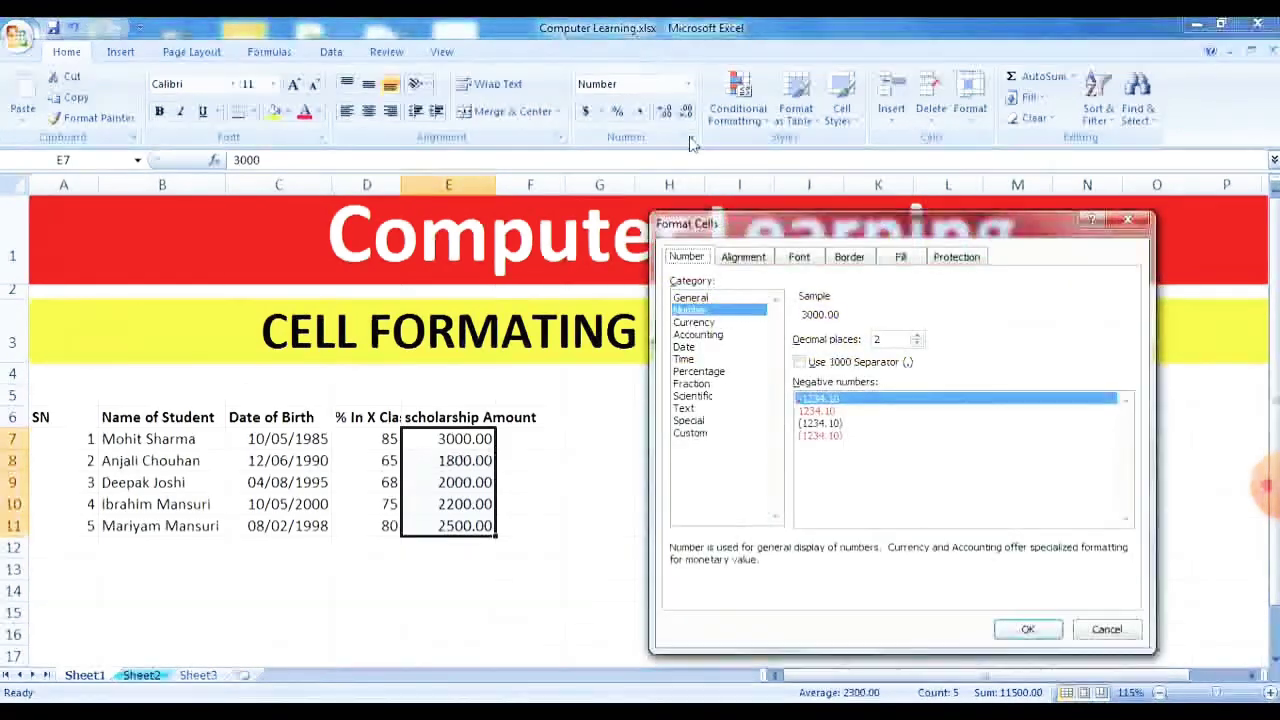
pyautogui.click(800, 363)
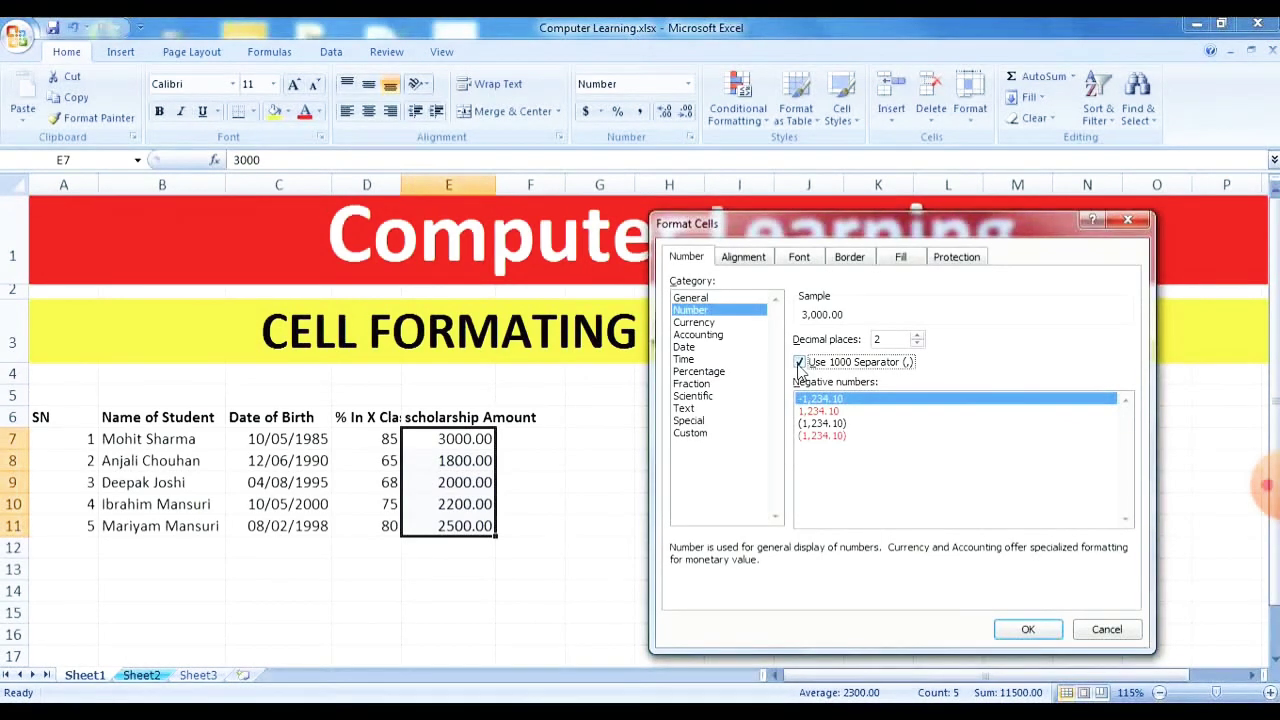
pyautogui.click(1012, 634)
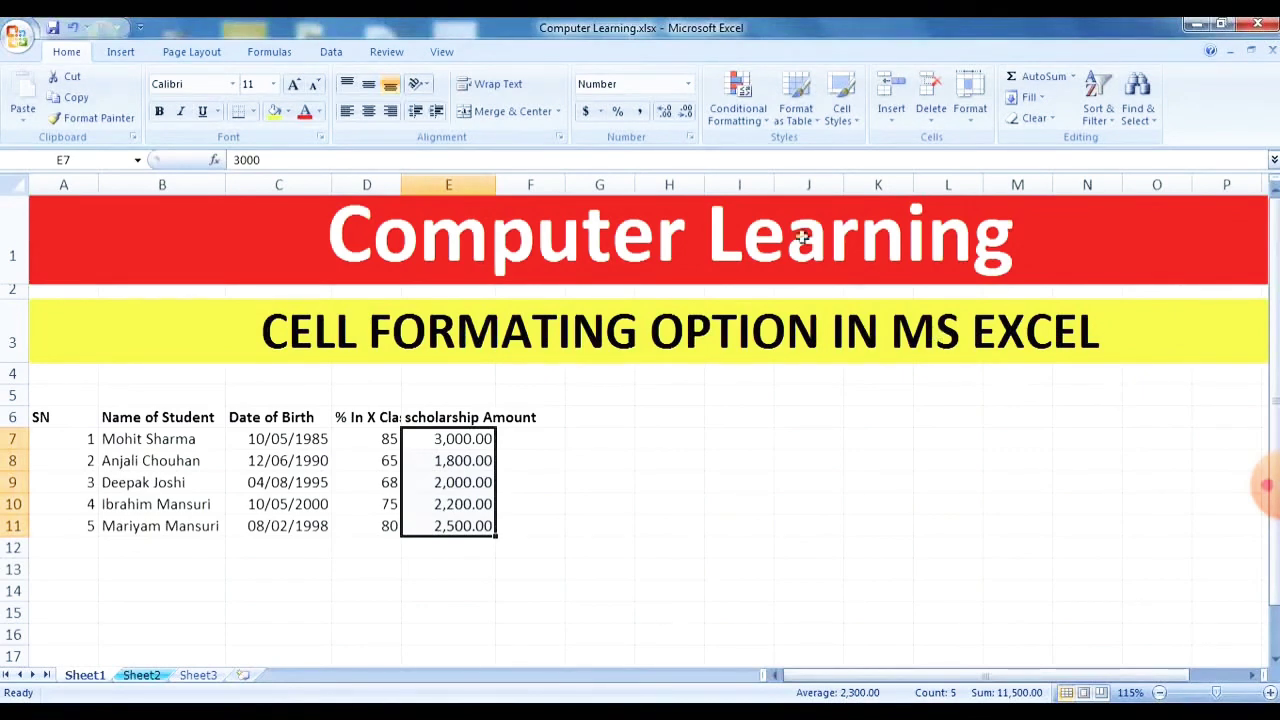
# Step: Reset the amounts to General, then apply Currency format showing dollars like $3,000.00
pyautogui.click(689, 138)
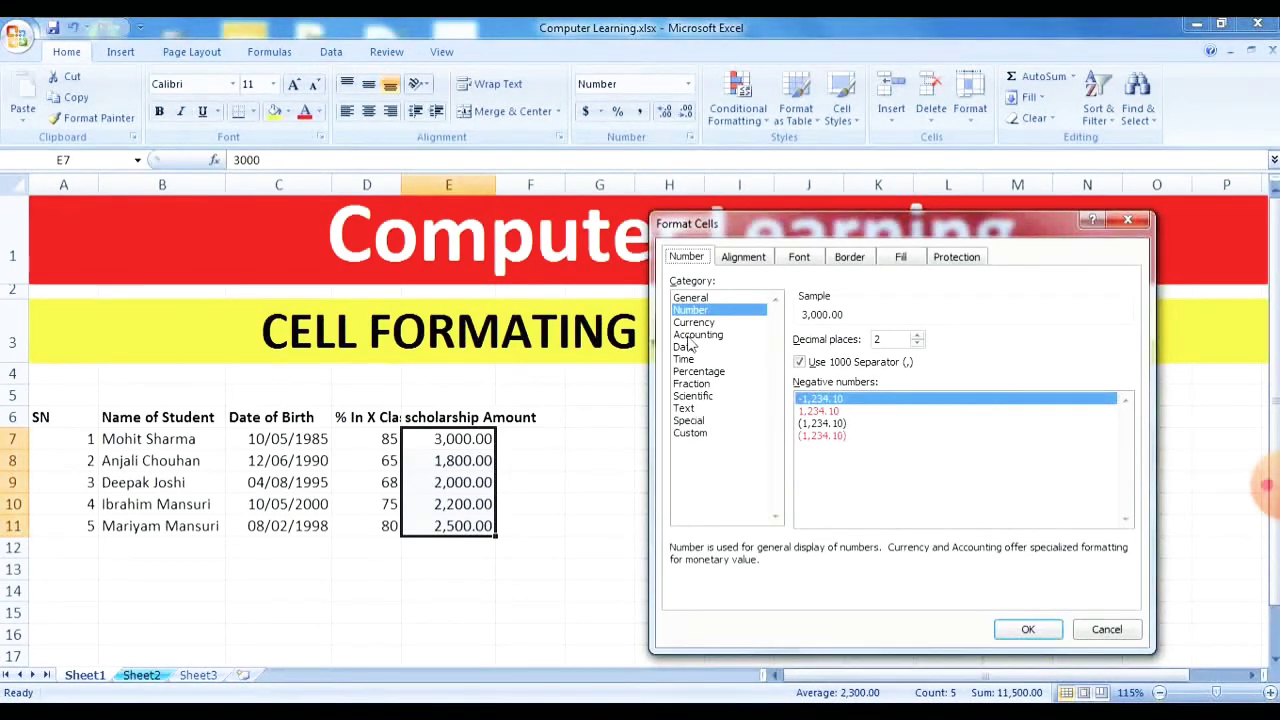
pyautogui.click(700, 299)
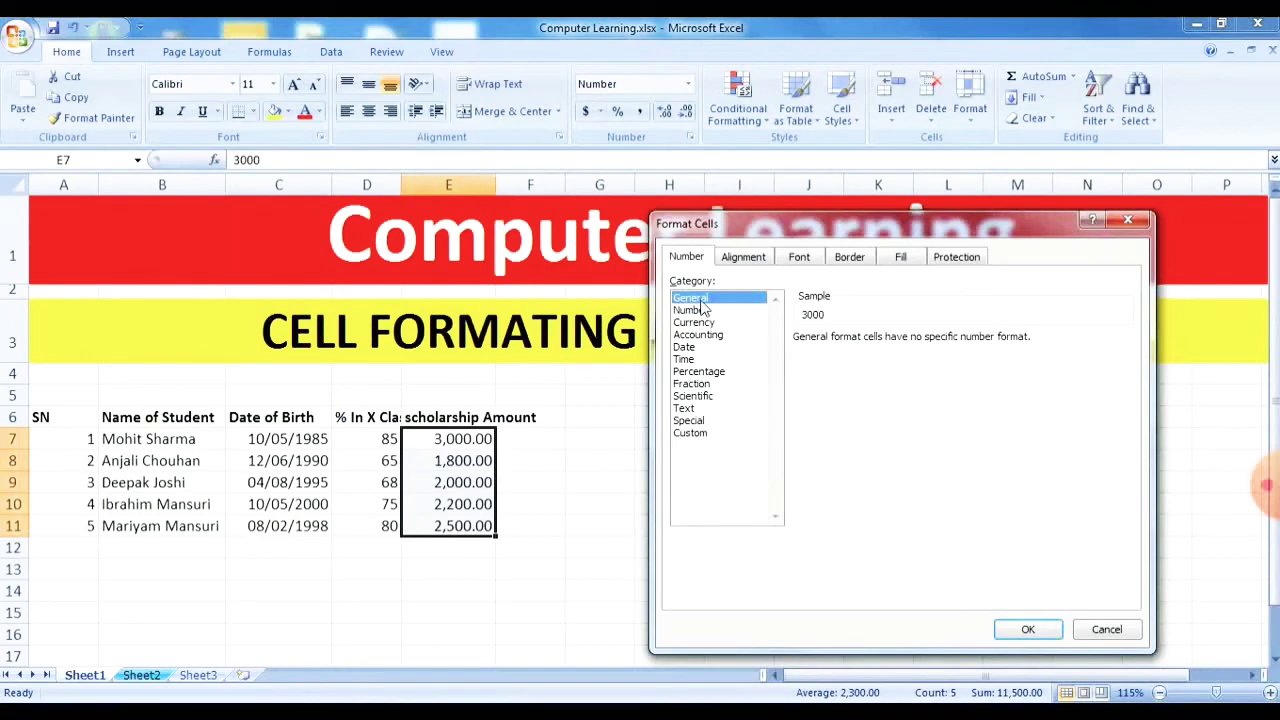
pyautogui.click(1028, 629)
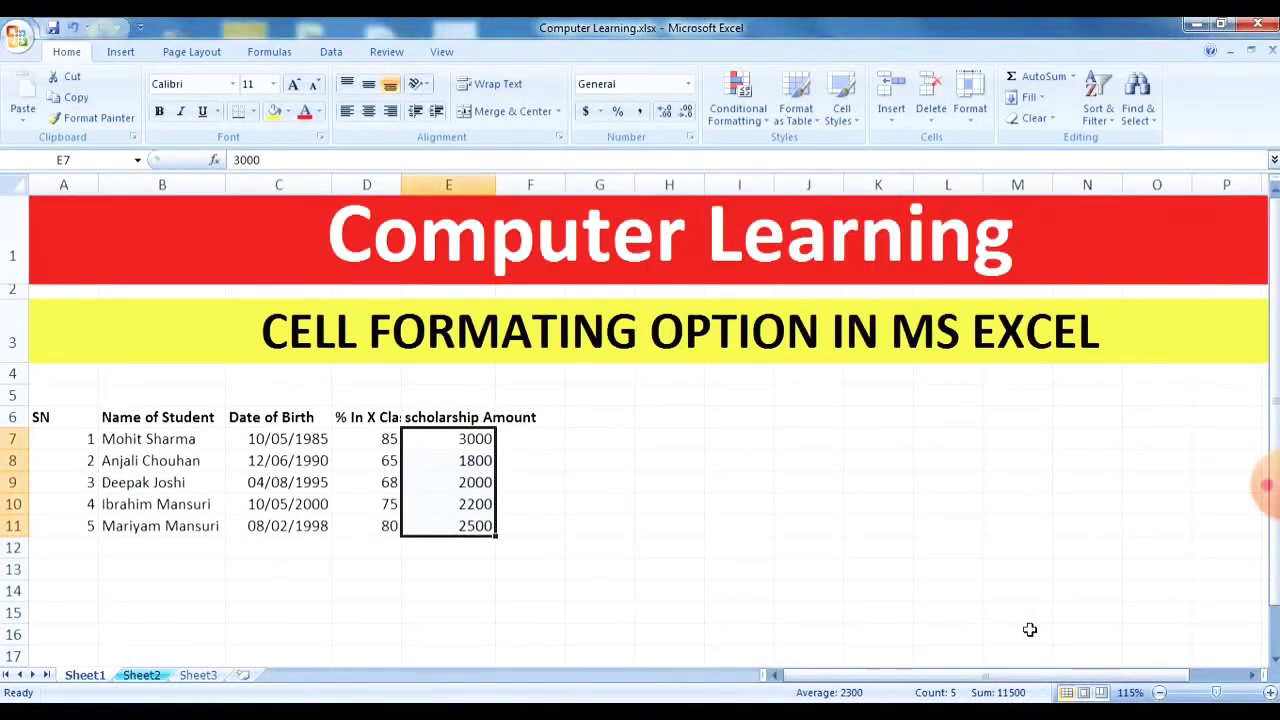
pyautogui.click(689, 138)
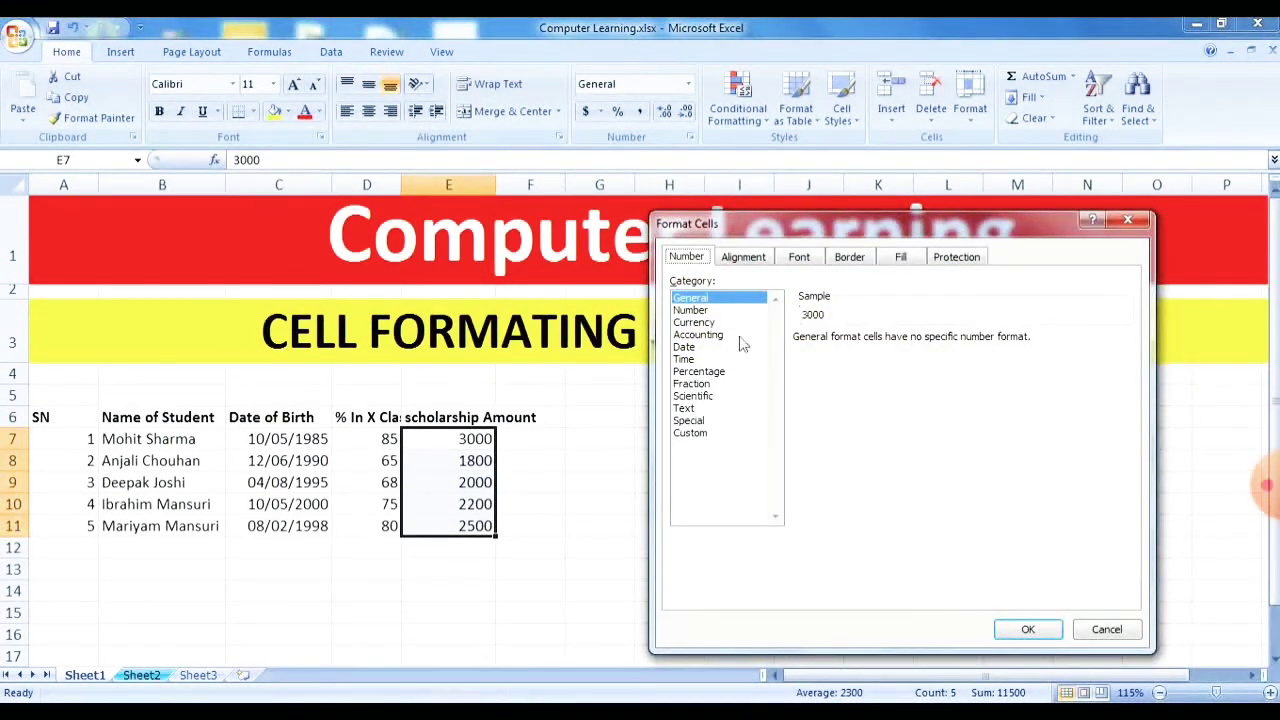
pyautogui.click(702, 324)
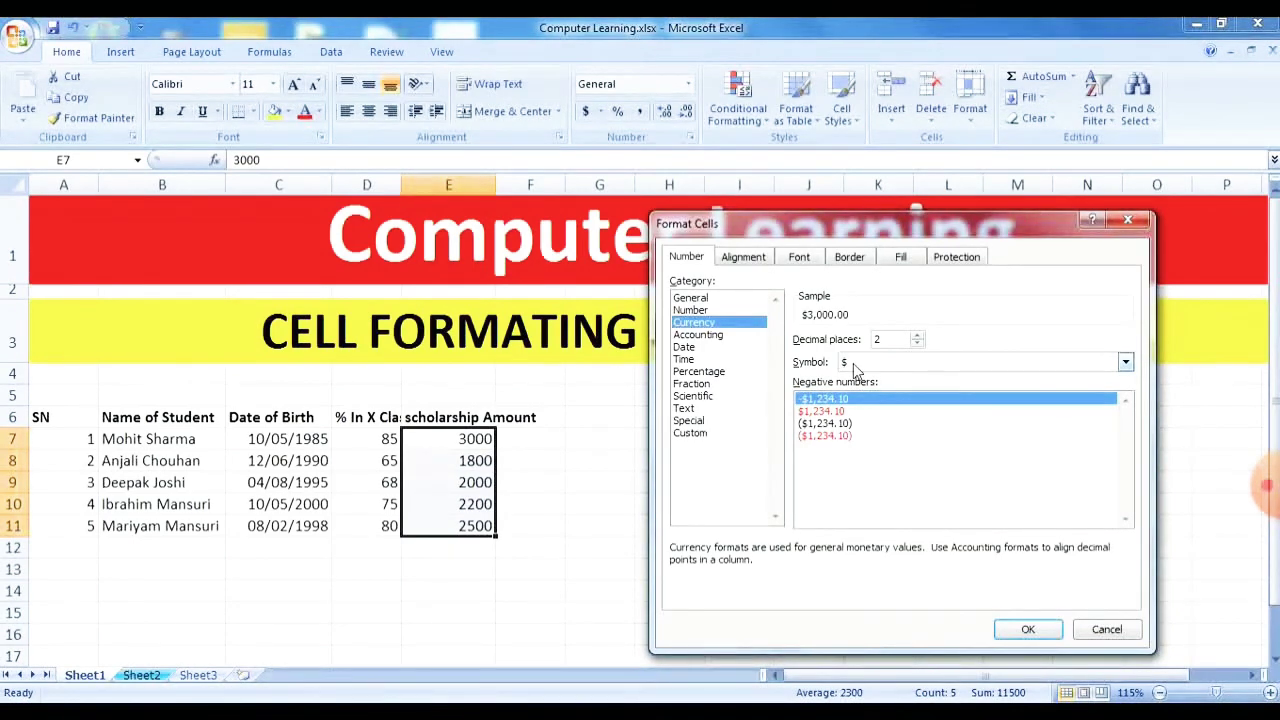
pyautogui.click(1026, 628)
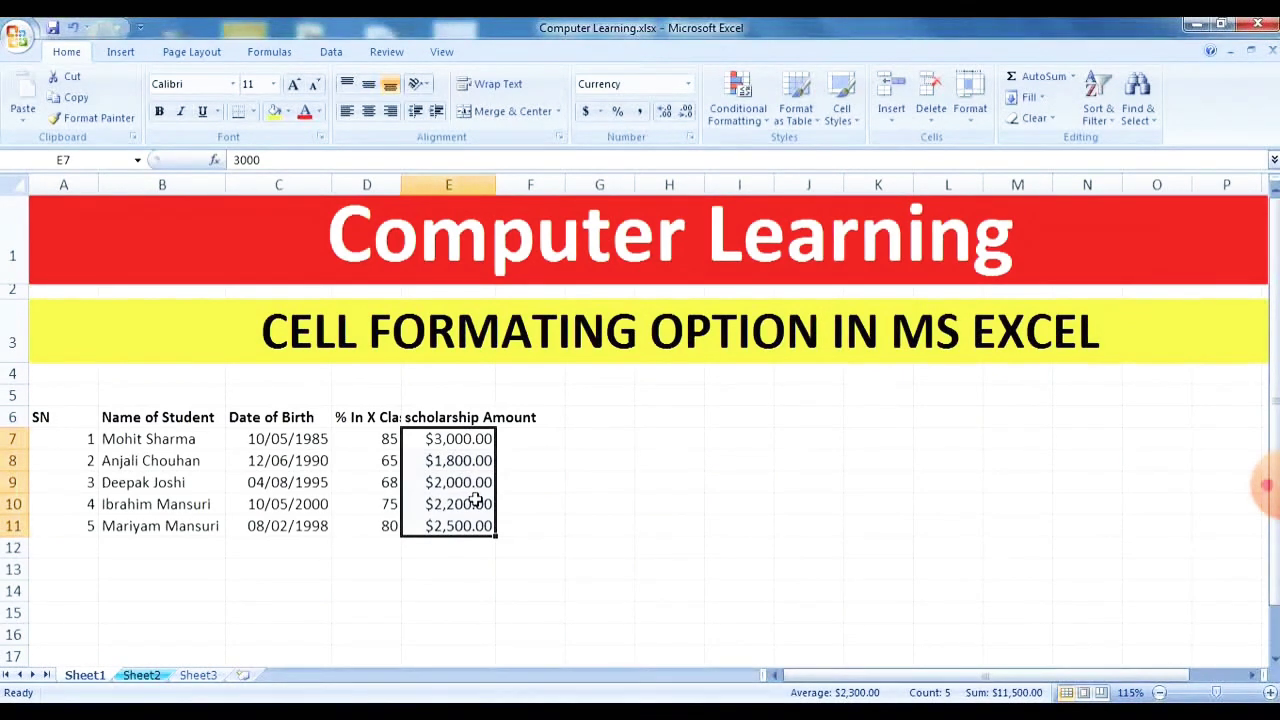
# Step: Set the amounts back to General, and preview Accounting without applying it
pyautogui.click(689, 137)
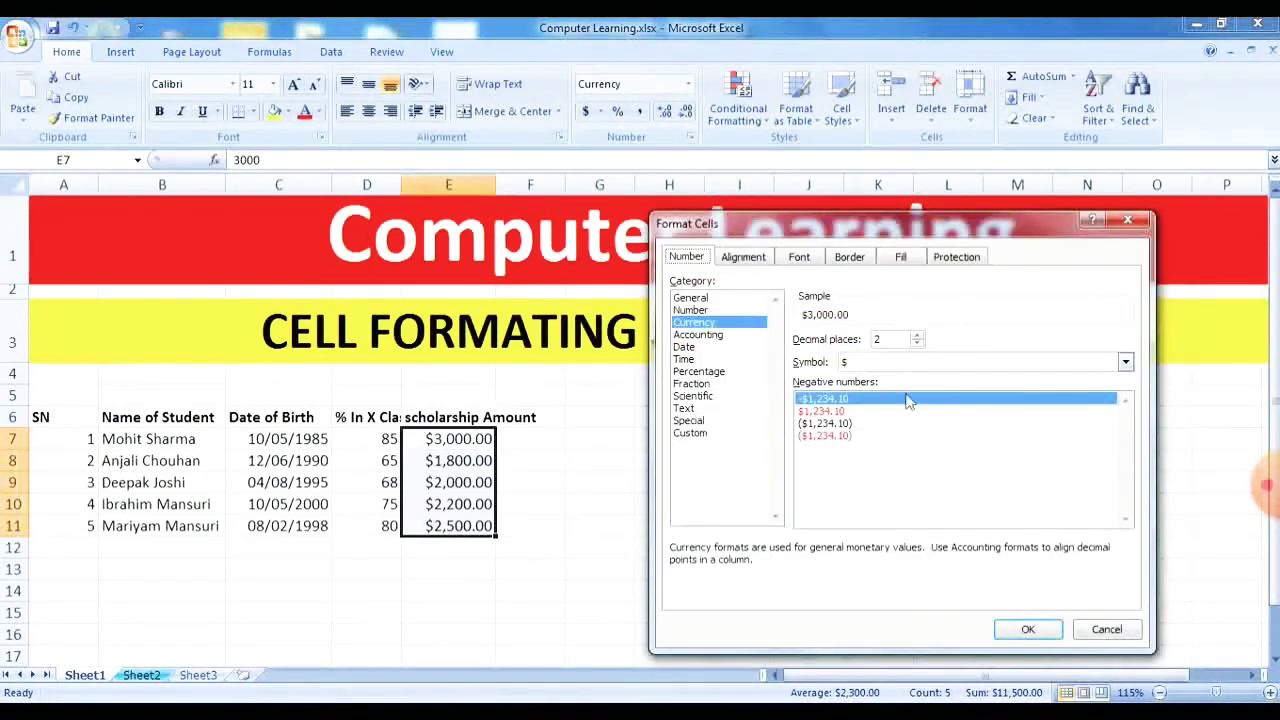
pyautogui.doubleClick(698, 298)
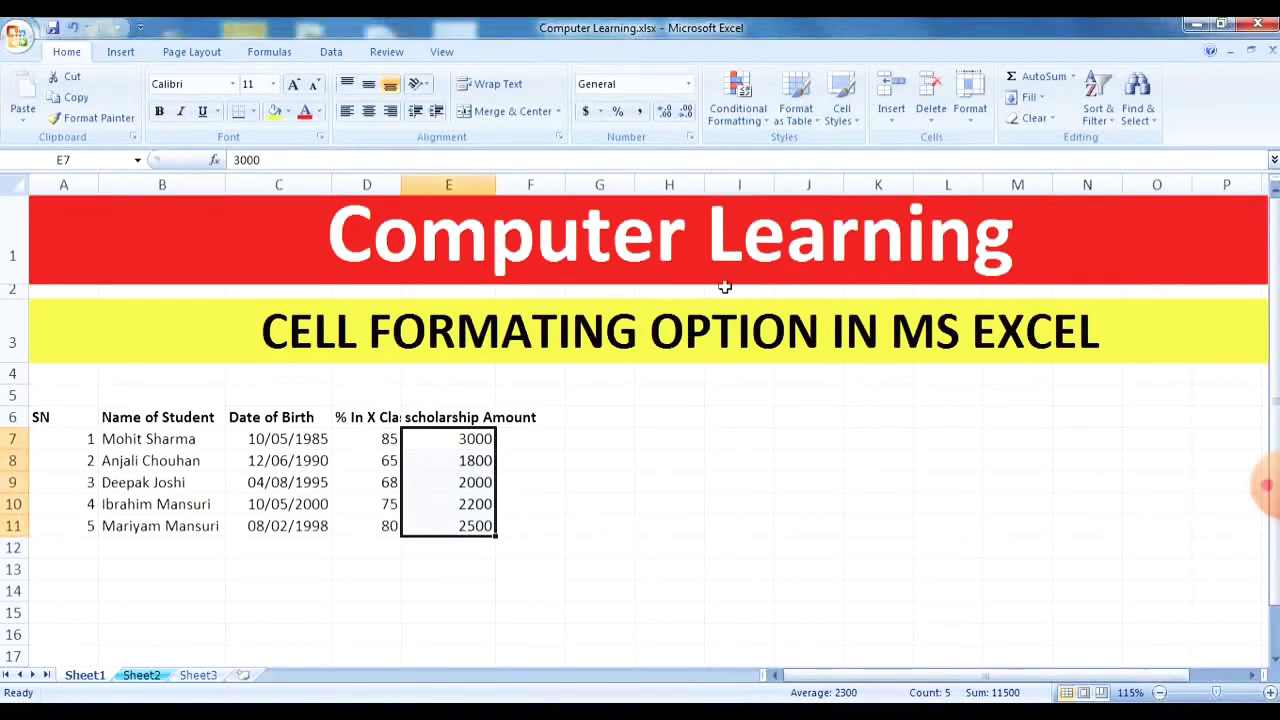
pyautogui.click(689, 138)
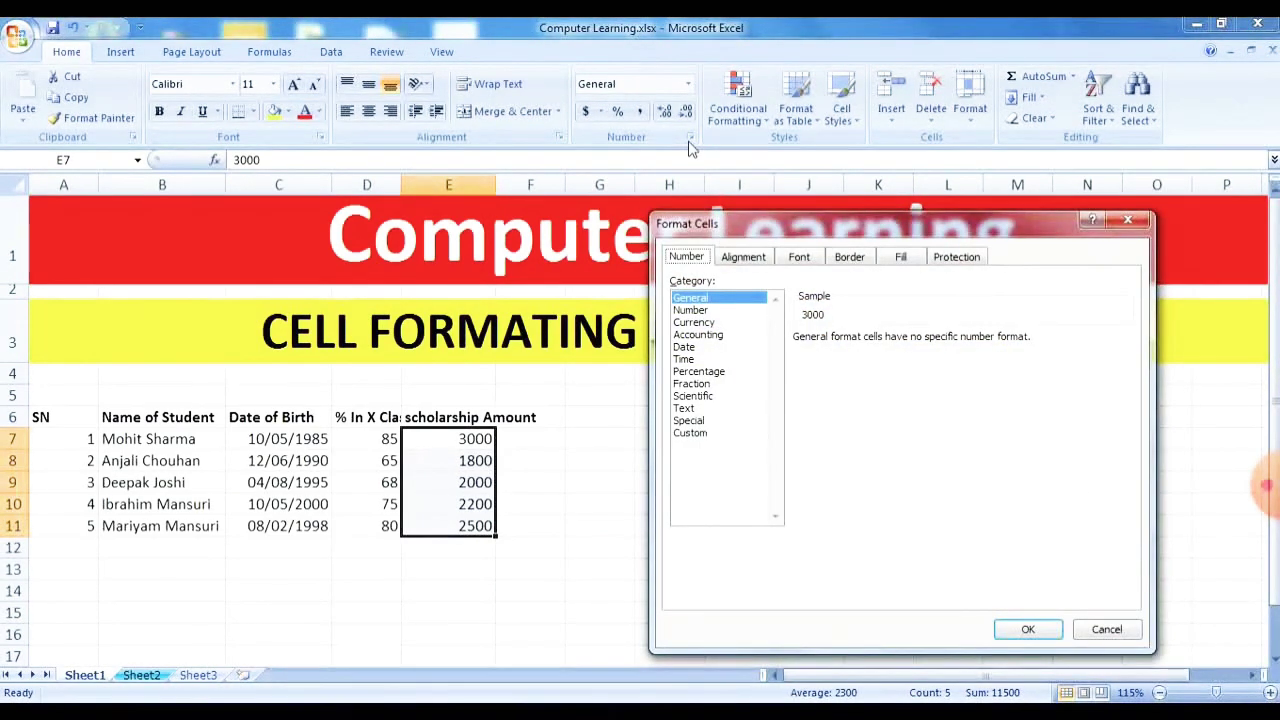
pyautogui.click(721, 337)
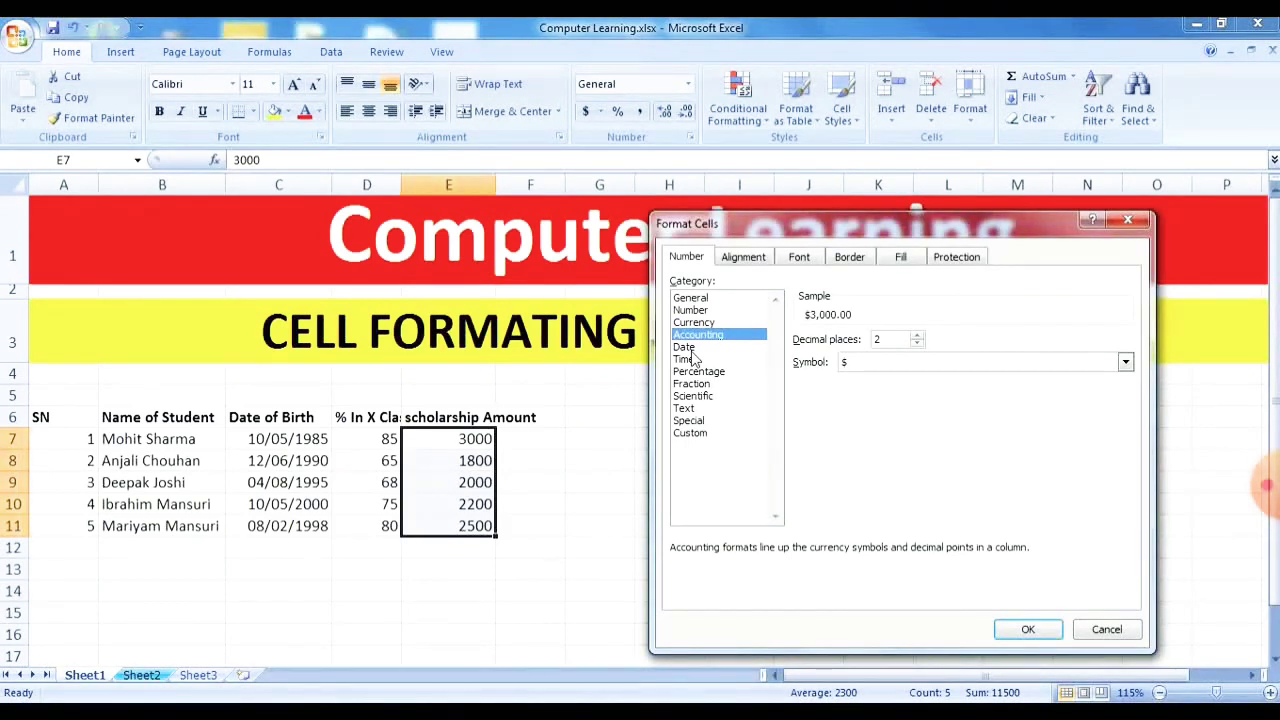
pyautogui.click(1106, 634)
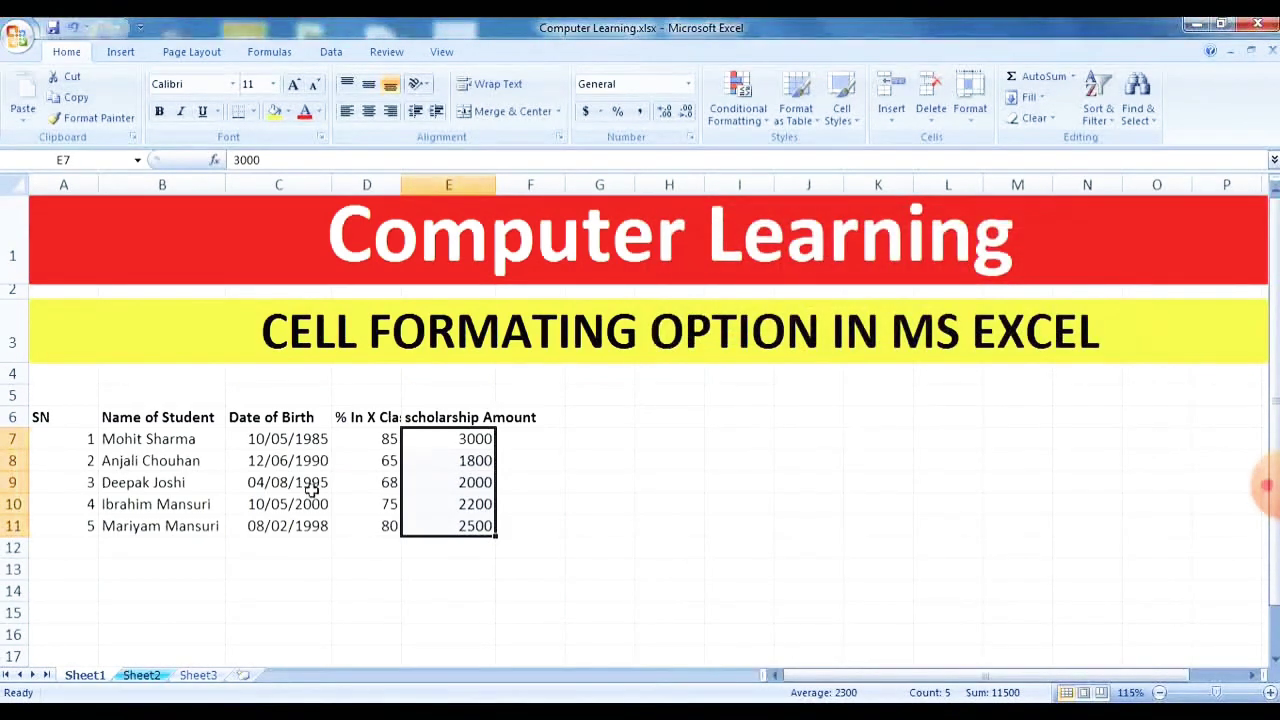
# Step: Apply the '*Wednesday, March 14, 2001' long date type to birth dates C7:C11
pyautogui.moveTo(297, 434); pyautogui.dragTo(294, 528)
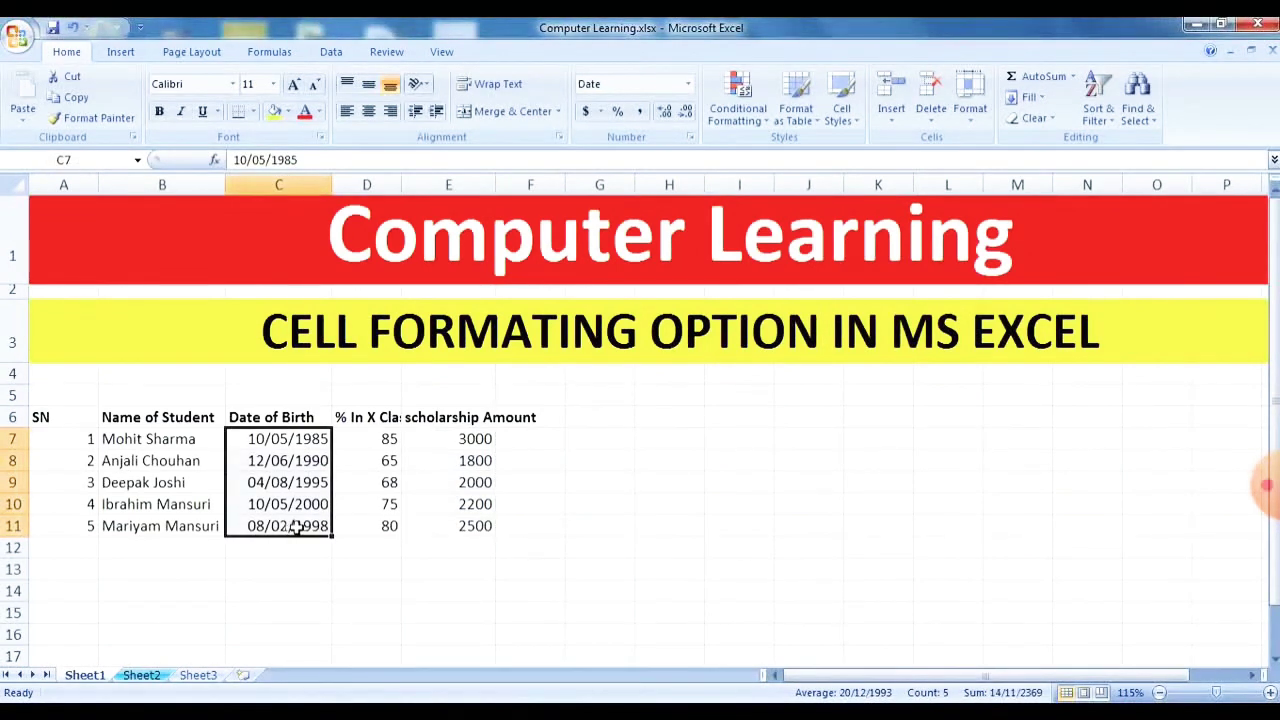
pyautogui.click(690, 138)
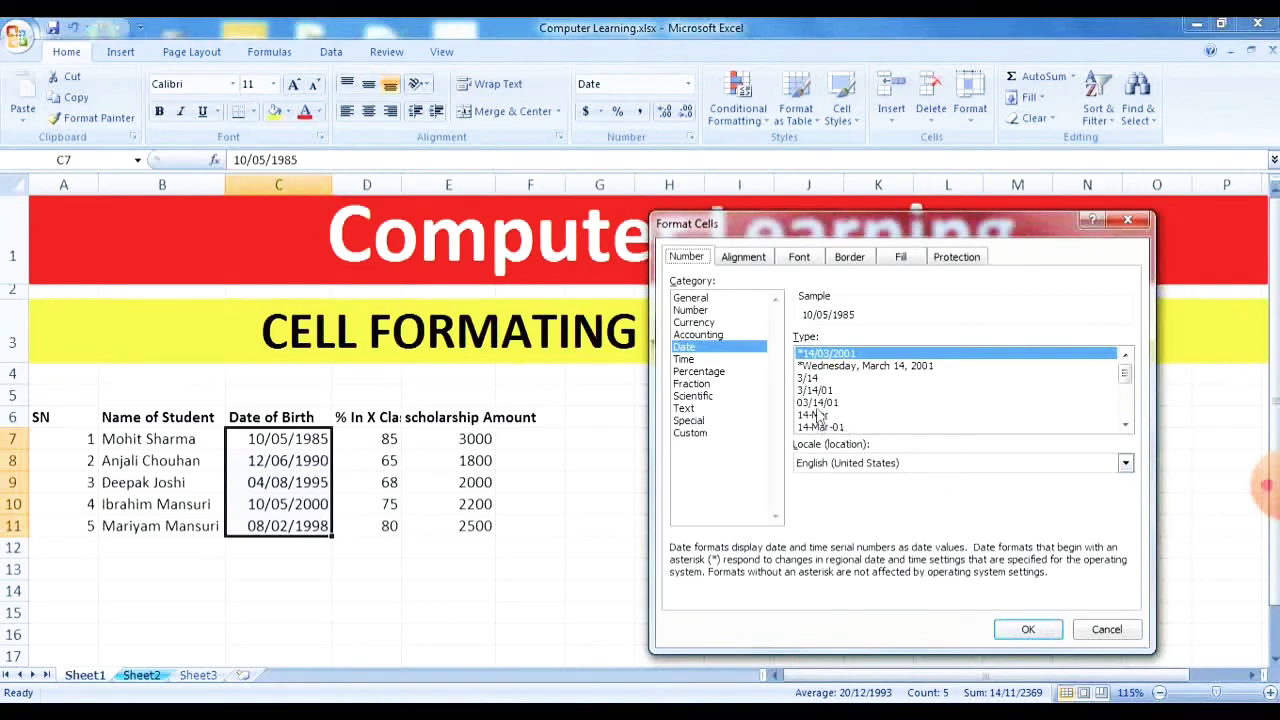
pyautogui.click(820, 404)
pyautogui.click(822, 391)
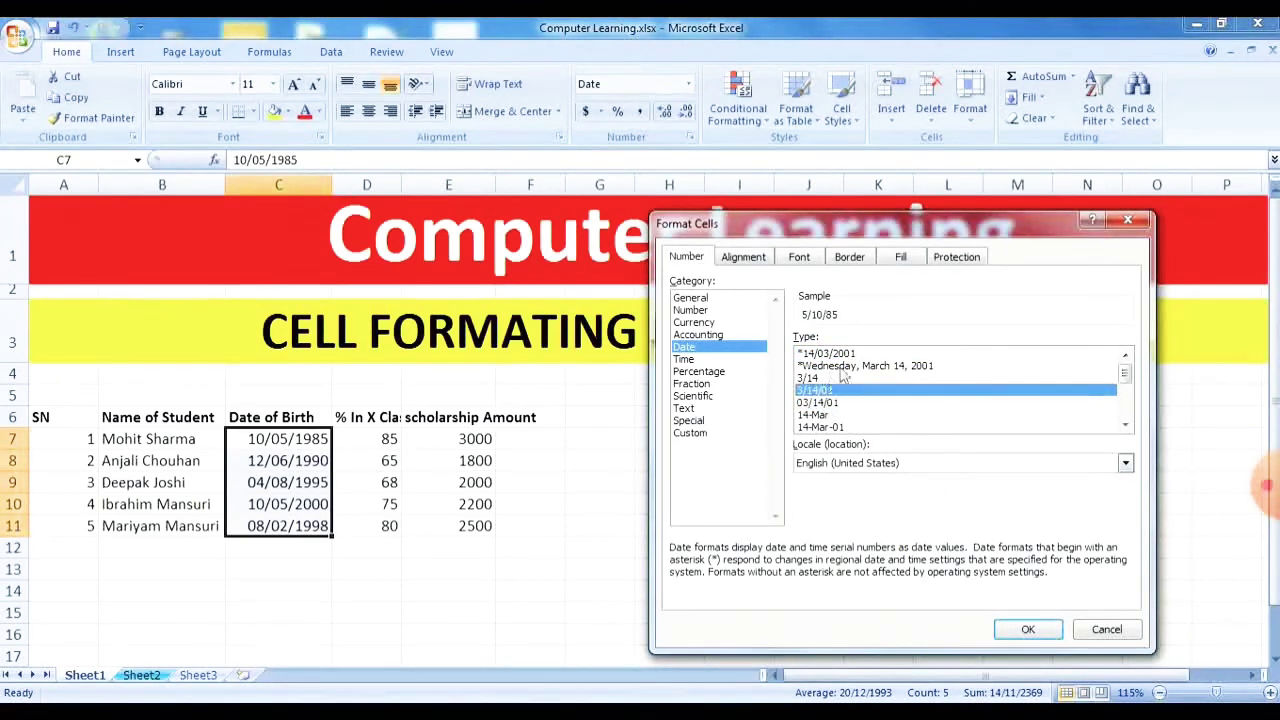
pyautogui.click(840, 366)
pyautogui.click(817, 391)
pyautogui.click(818, 403)
pyautogui.click(818, 414)
pyautogui.click(846, 367)
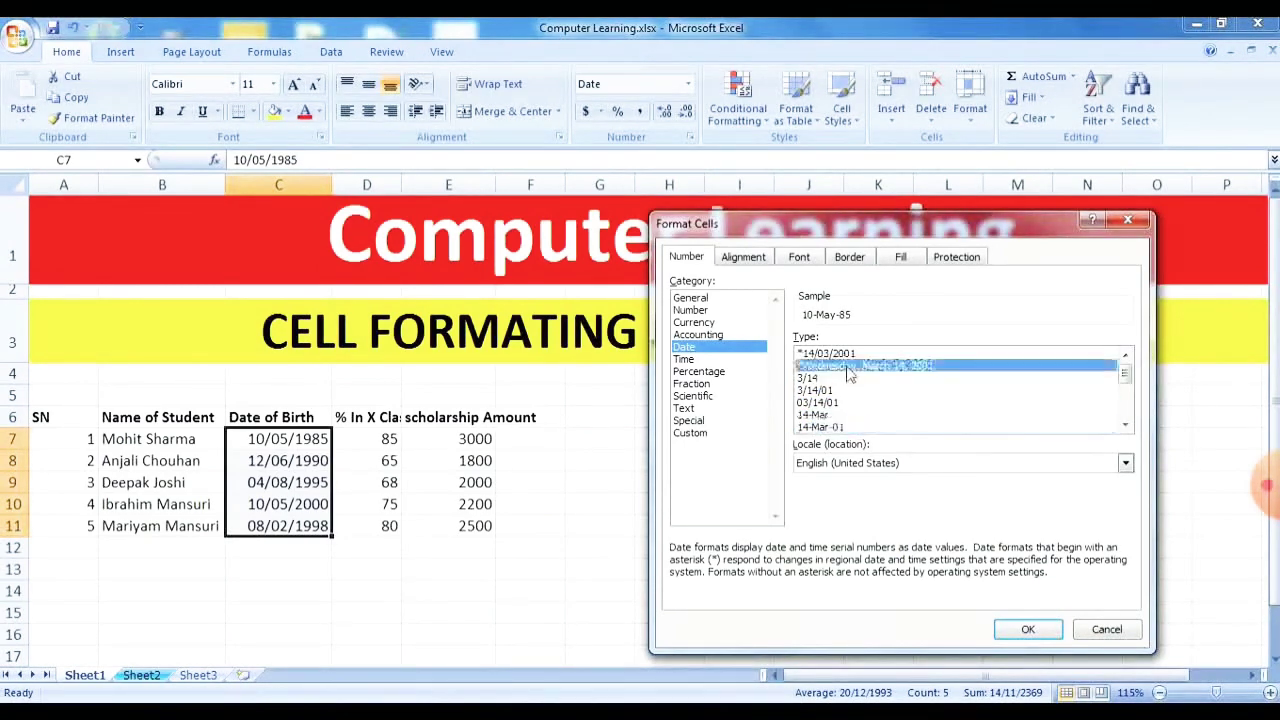
pyautogui.click(1017, 628)
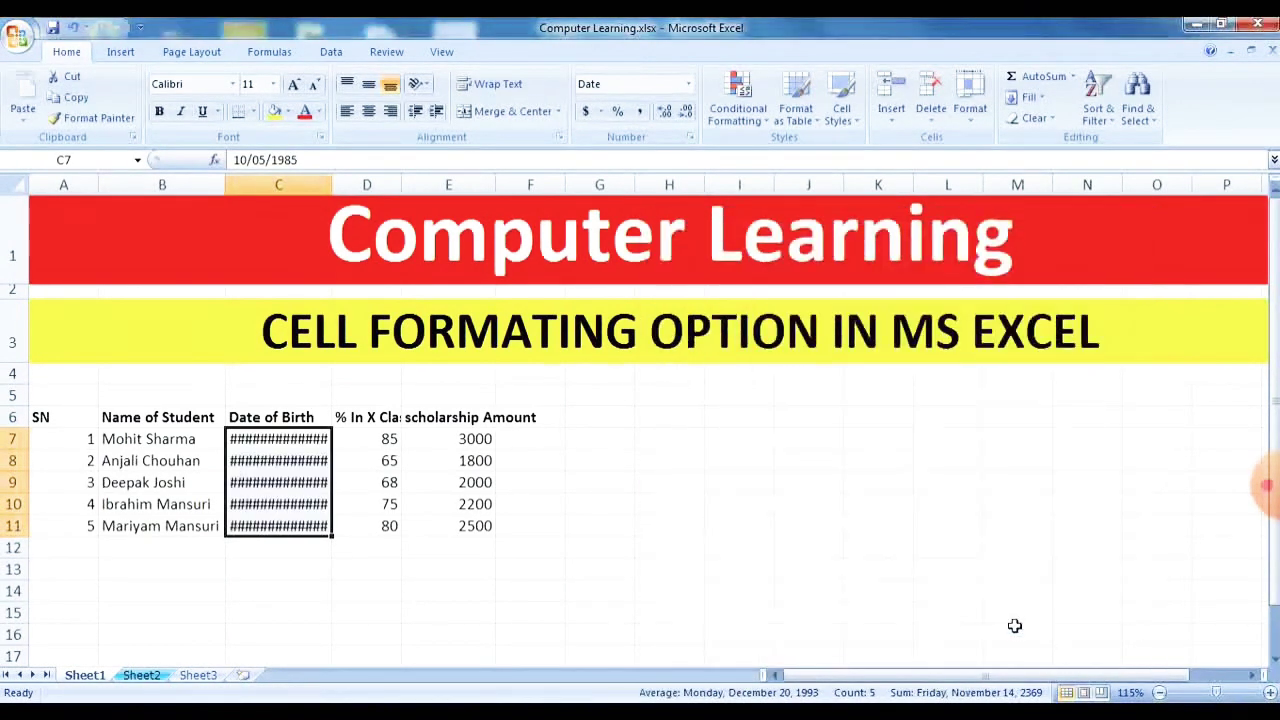
pyautogui.click(295, 567)
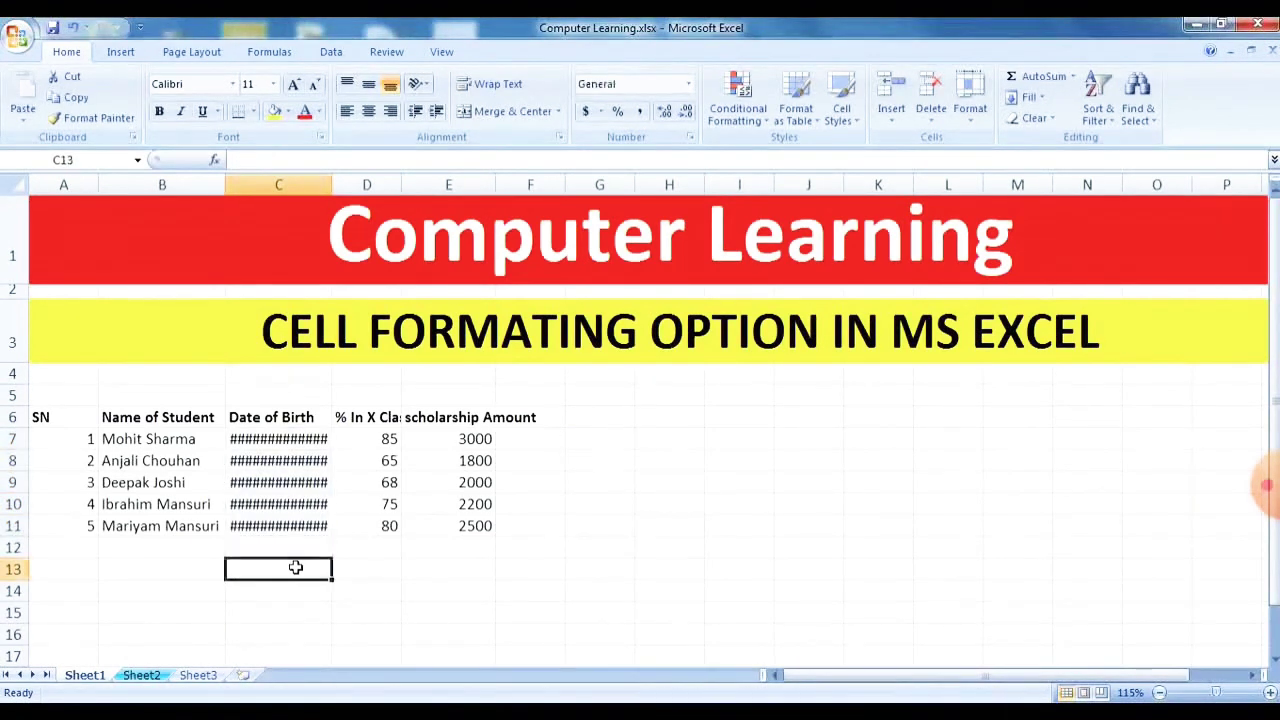
# Step: Select birth date C7 and AutoFit column C's width to its full date
pyautogui.click(295, 461)
pyautogui.click(292, 483)
pyautogui.click(290, 505)
pyautogui.click(286, 545)
pyautogui.click(287, 505)
pyautogui.click(288, 483)
pyautogui.click(288, 461)
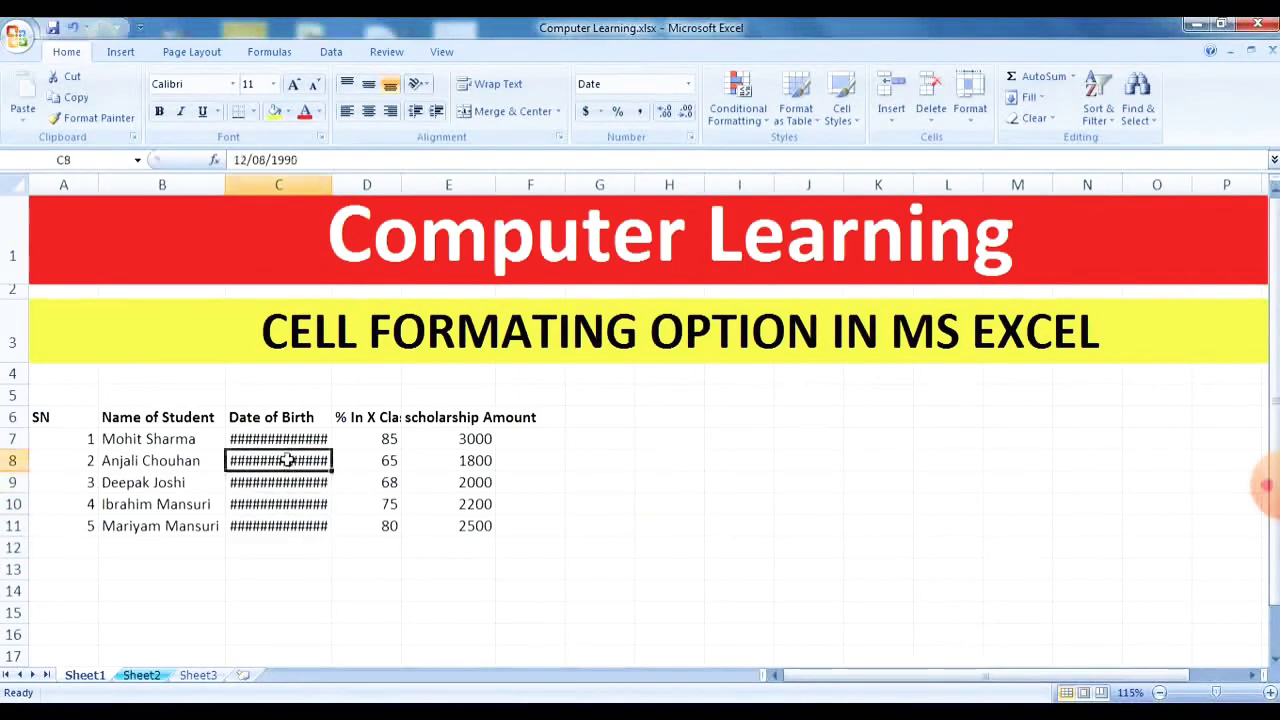
pyautogui.click(285, 441)
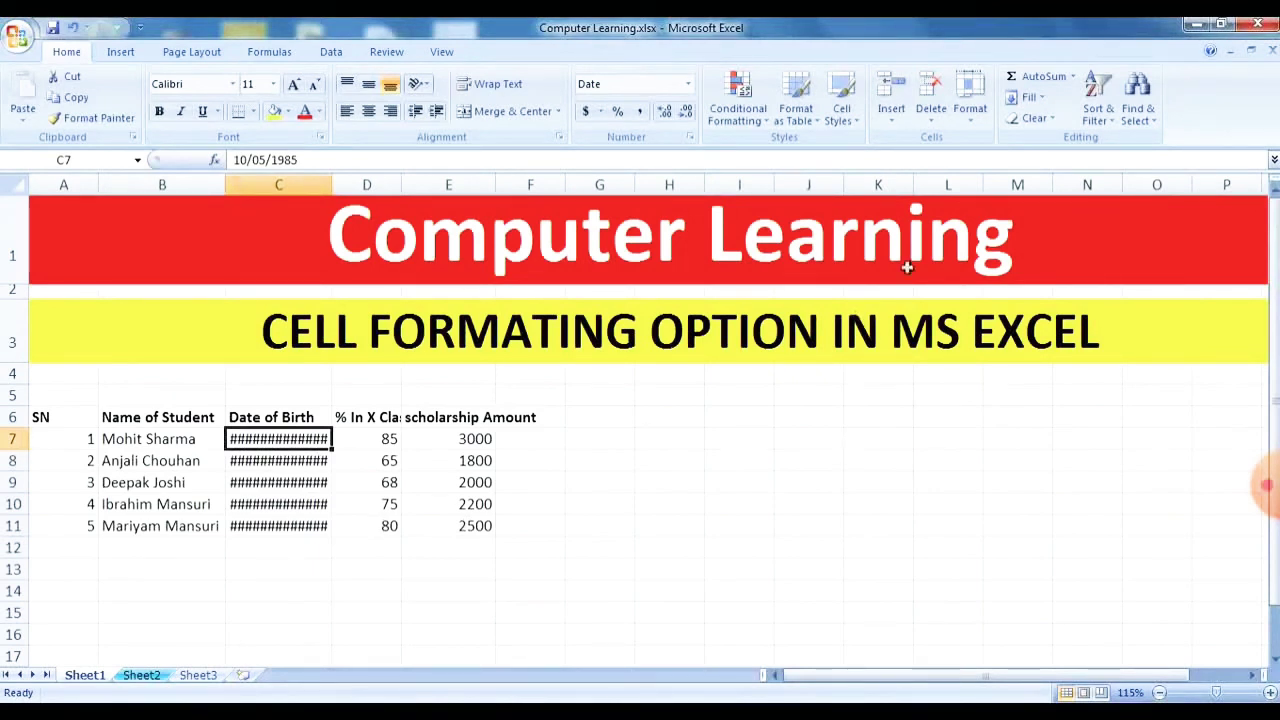
pyautogui.click(970, 105)
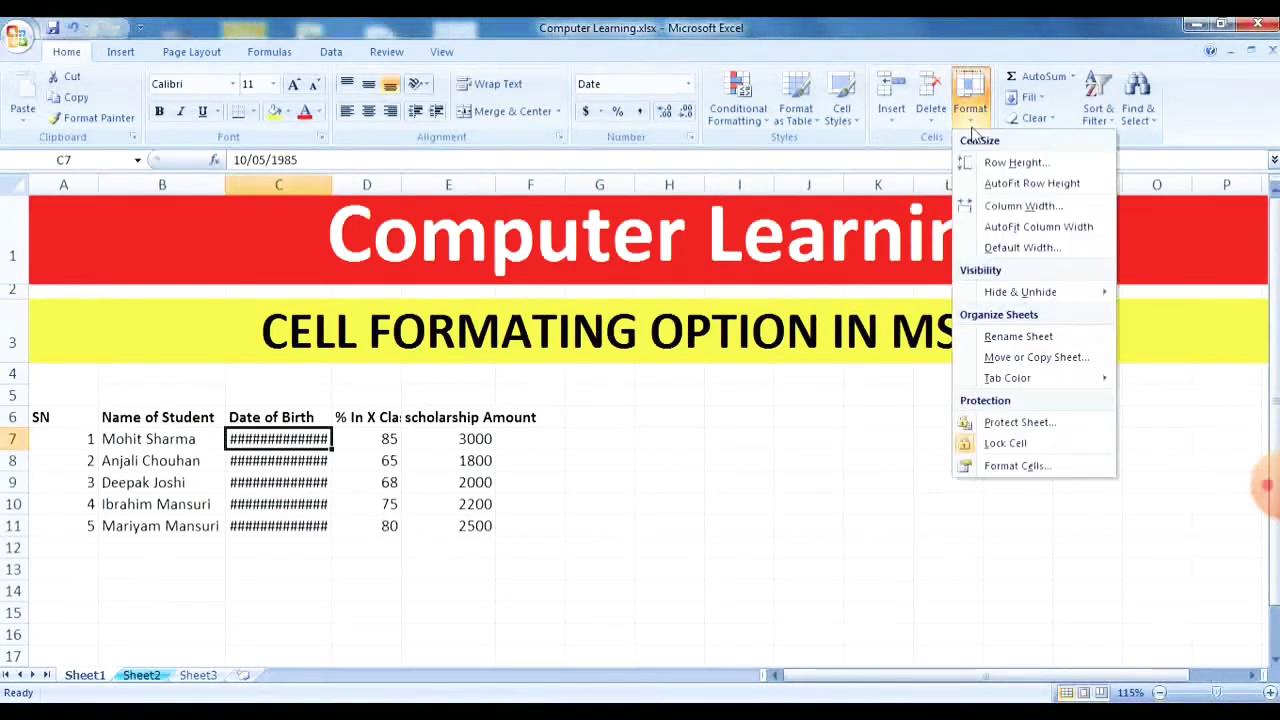
pyautogui.click(1082, 238)
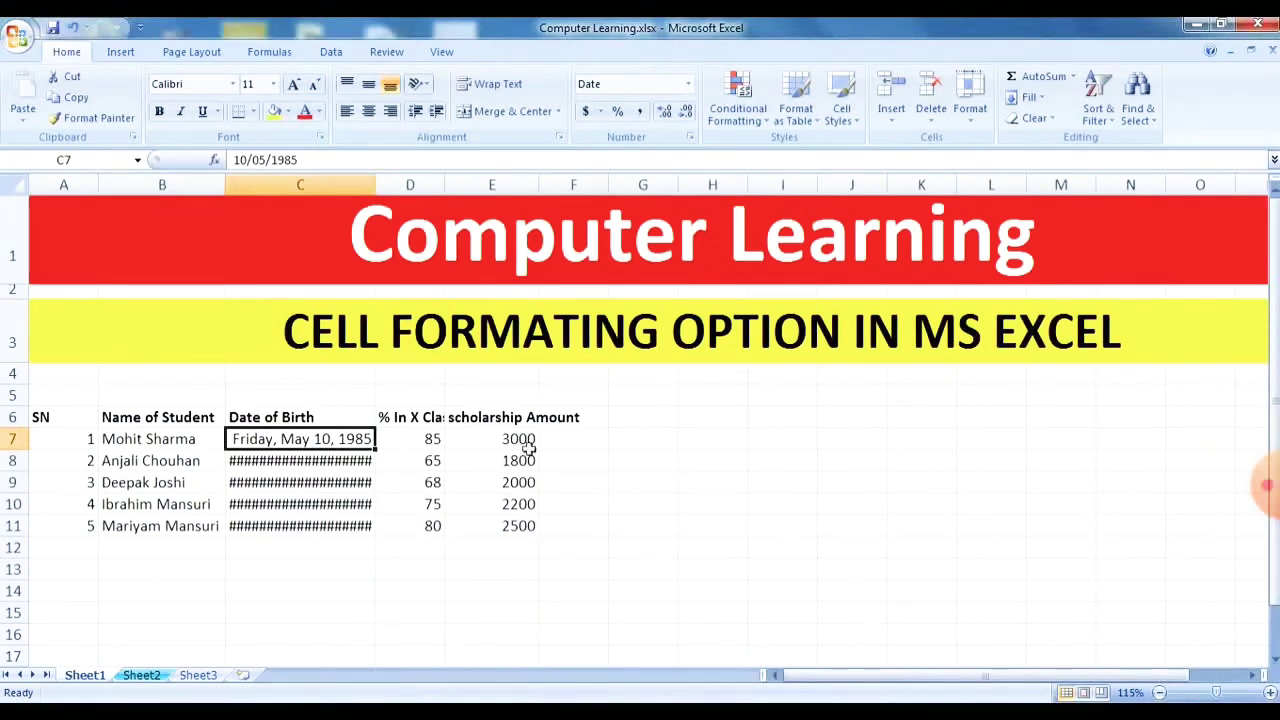
# Step: AutoFit column C for C8:C11 so all five long dates display, then select C11
pyautogui.moveTo(349, 460); pyautogui.dragTo(350, 524)
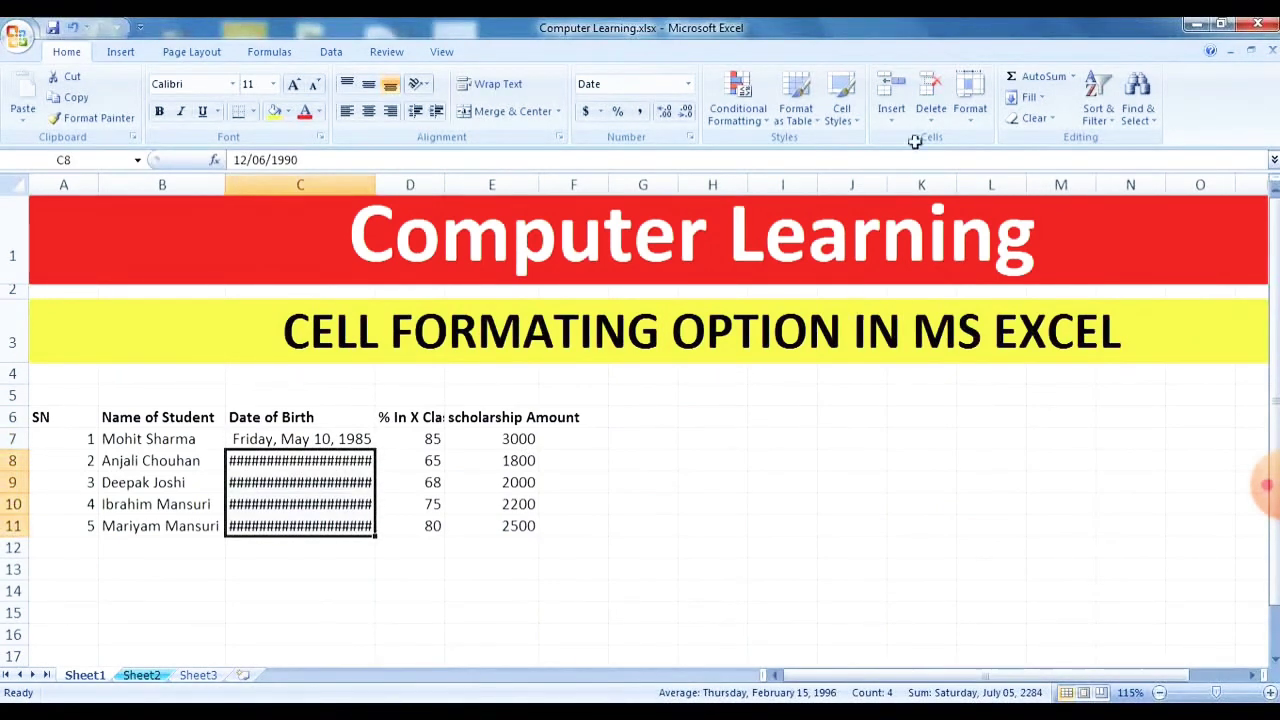
pyautogui.click(968, 118)
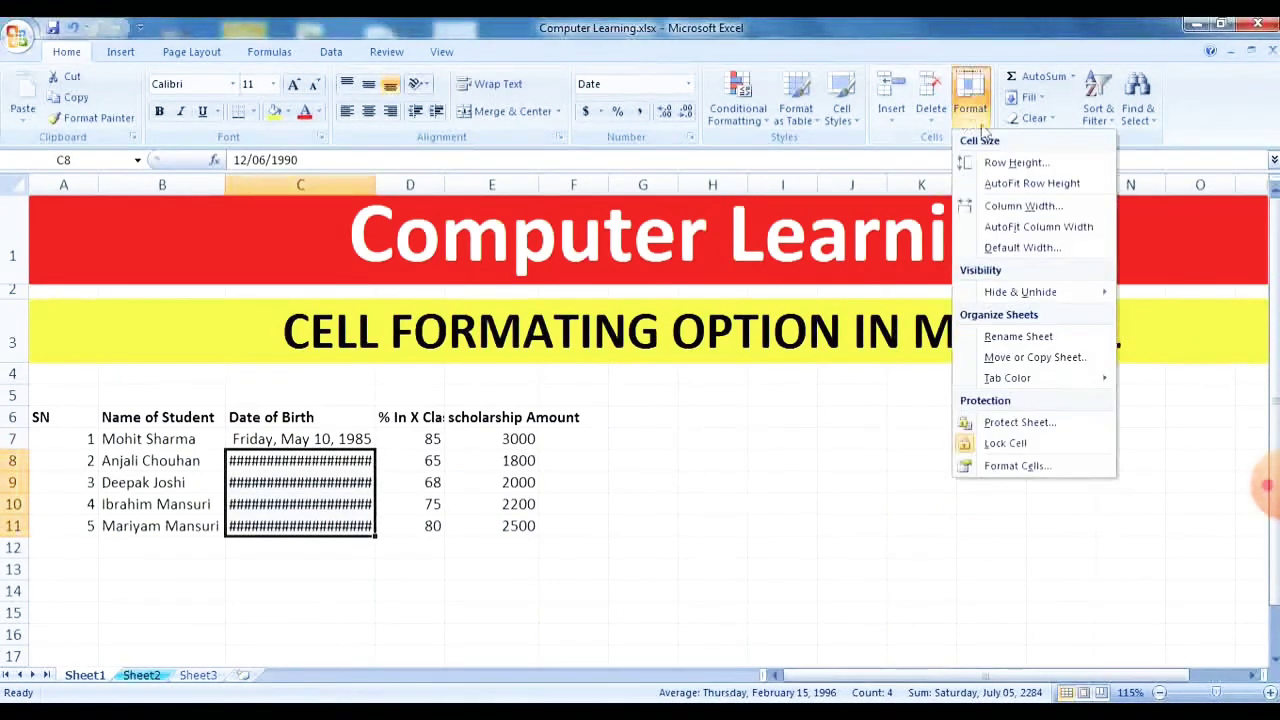
pyautogui.click(1052, 227)
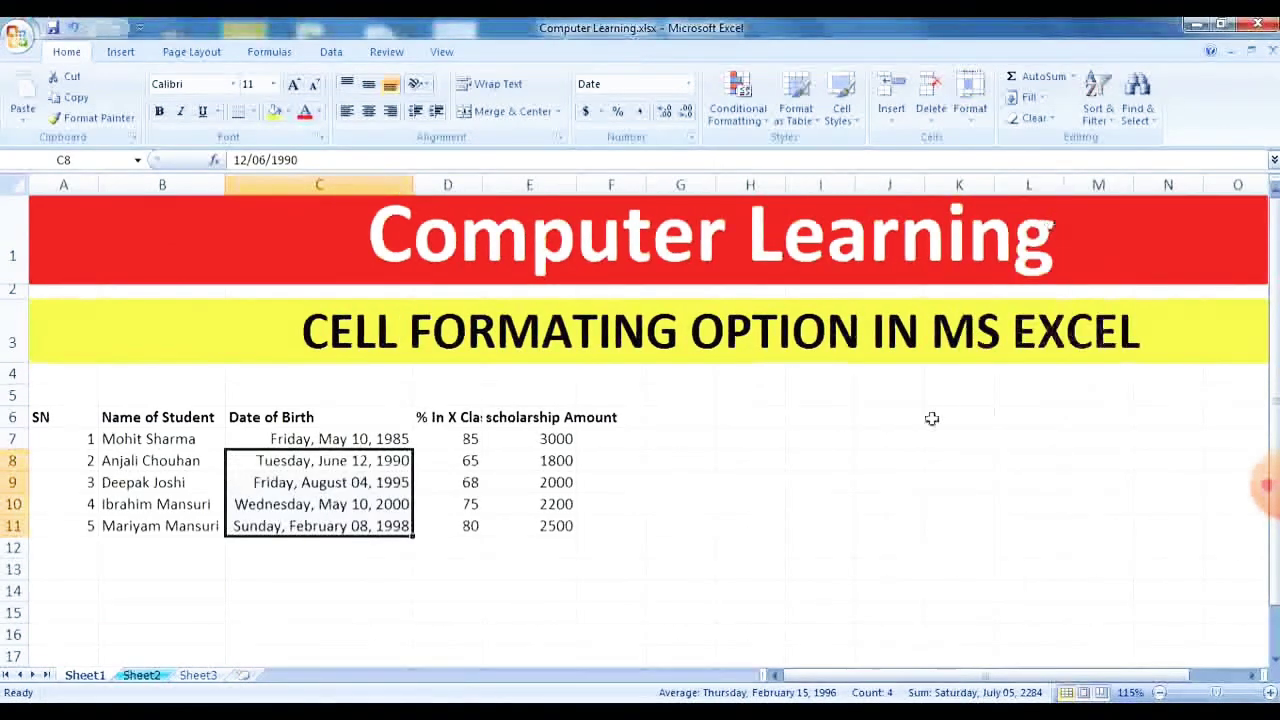
pyautogui.click(408, 594)
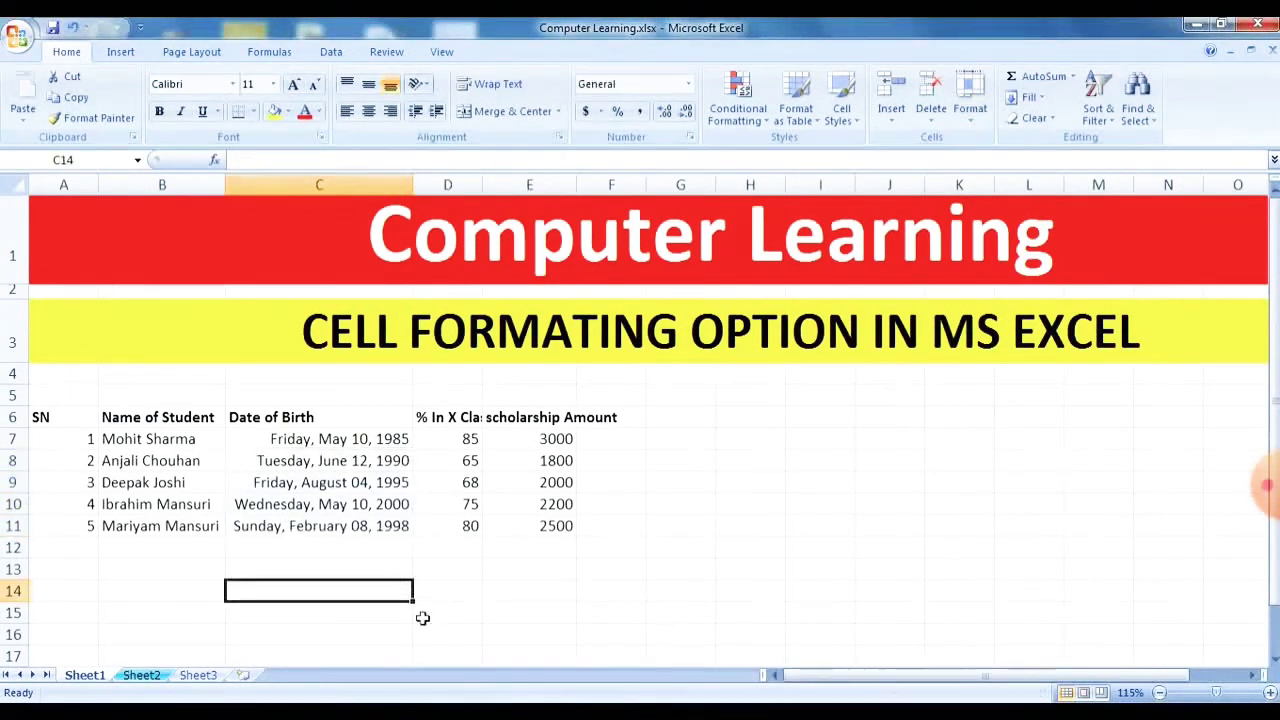
pyautogui.click(378, 440)
pyautogui.keyDown('shift'); pyautogui.click(375, 506); pyautogui.keyUp('shift')
pyautogui.click(371, 523)
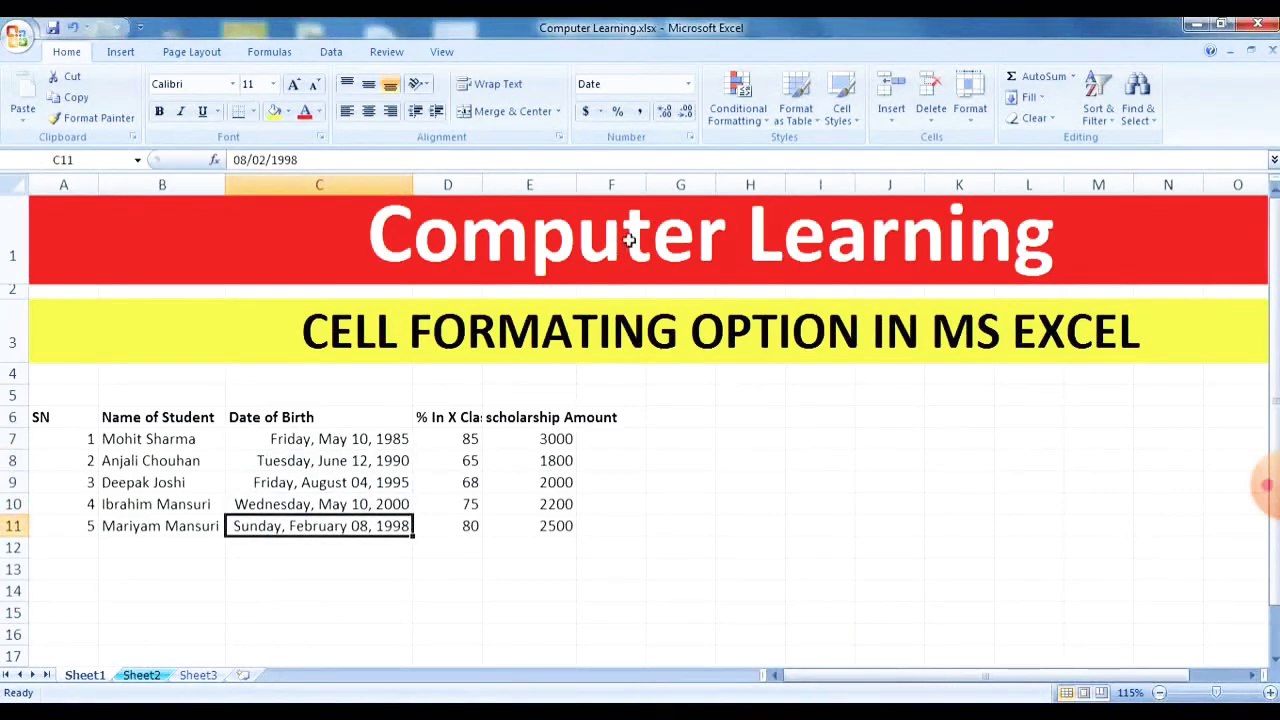
# Step: In Format Cells, browse Percentage, Fraction, Scientific, Number and Currency, then return to Date
pyautogui.click(690, 137)
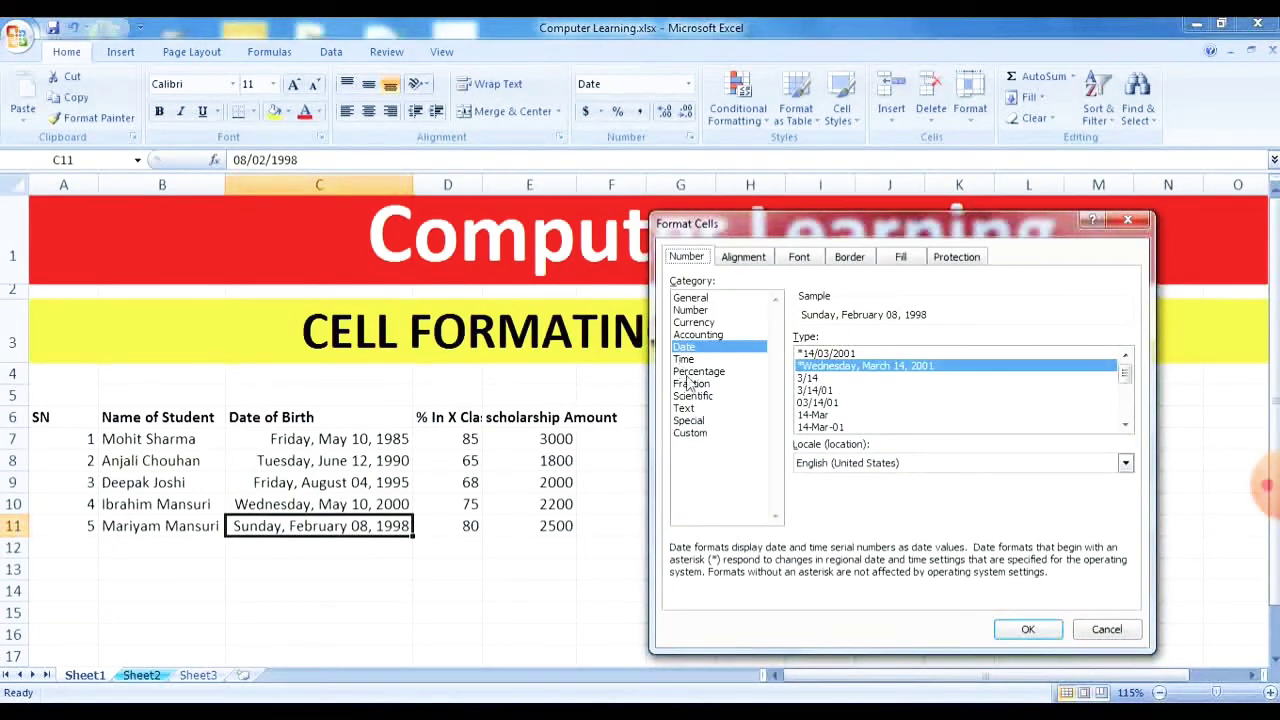
pyautogui.click(692, 371)
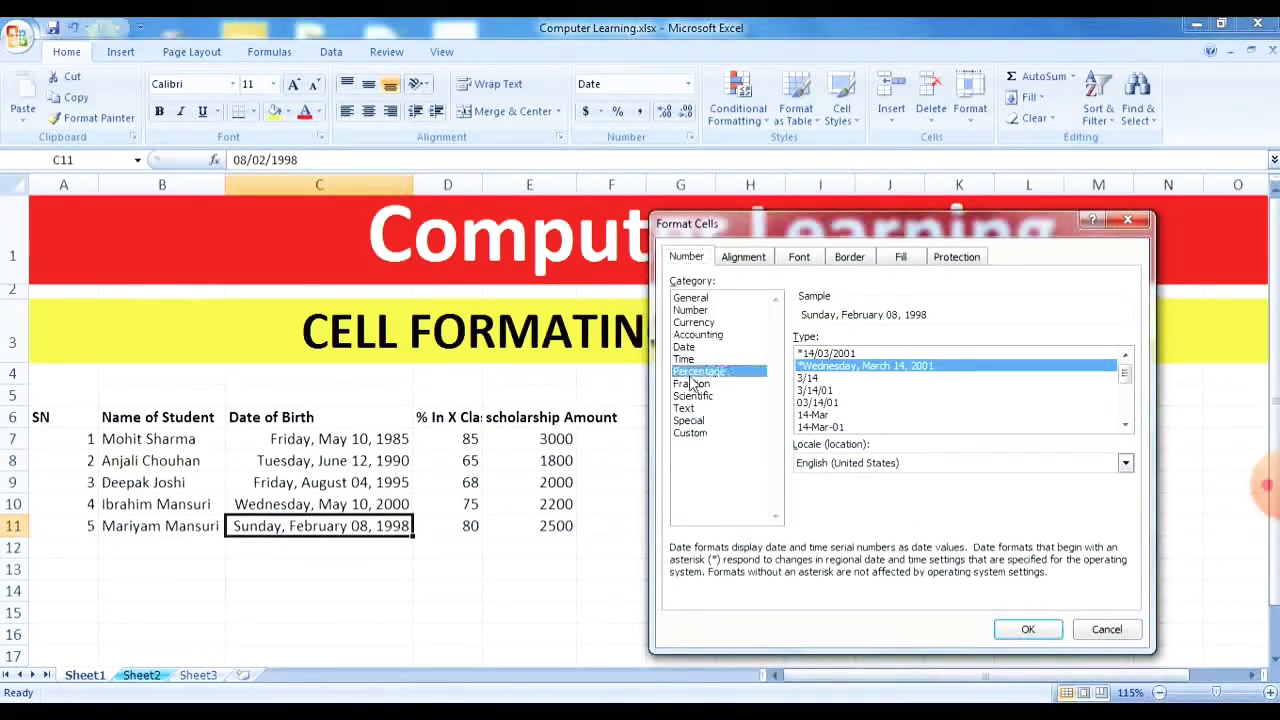
pyautogui.click(692, 384)
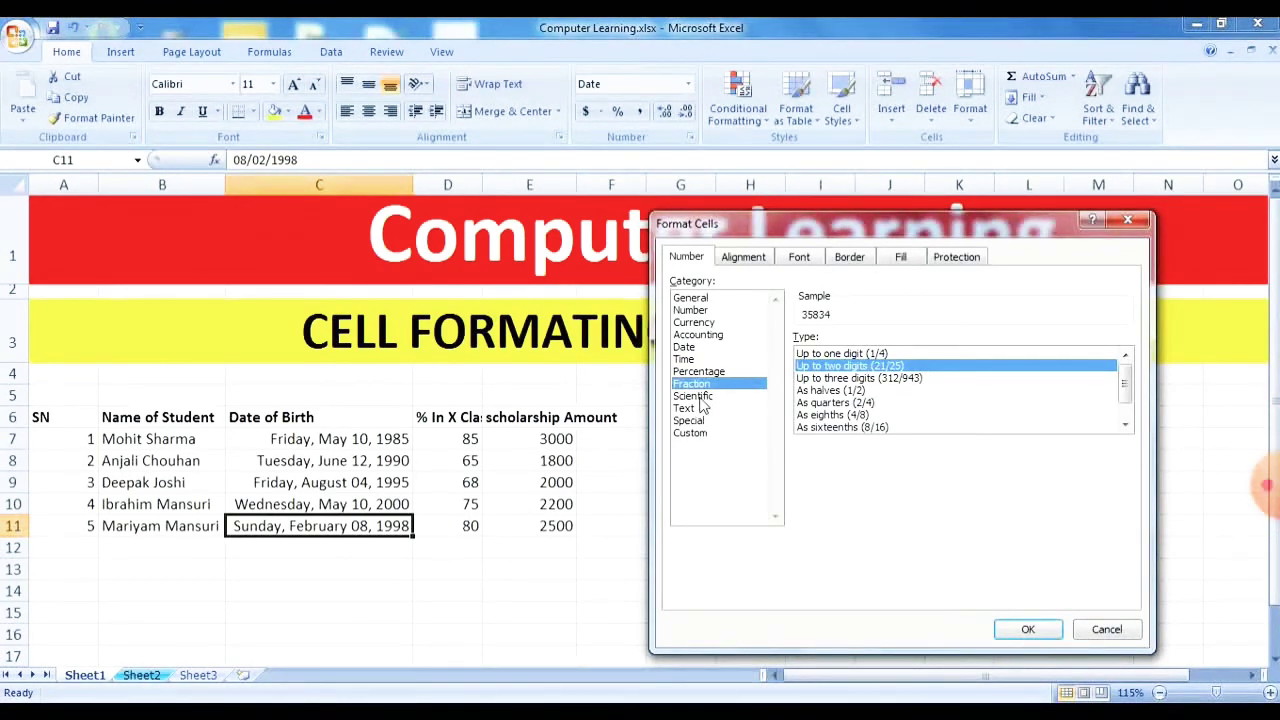
pyautogui.click(694, 398)
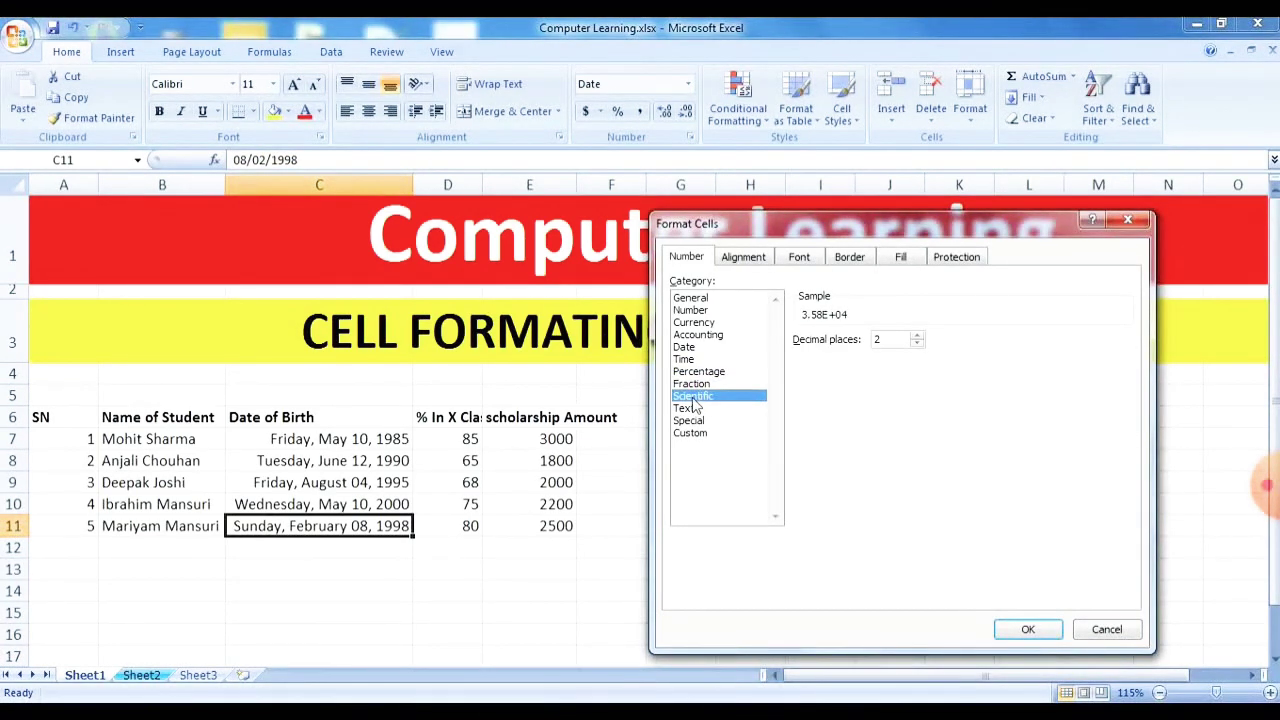
pyautogui.click(692, 311)
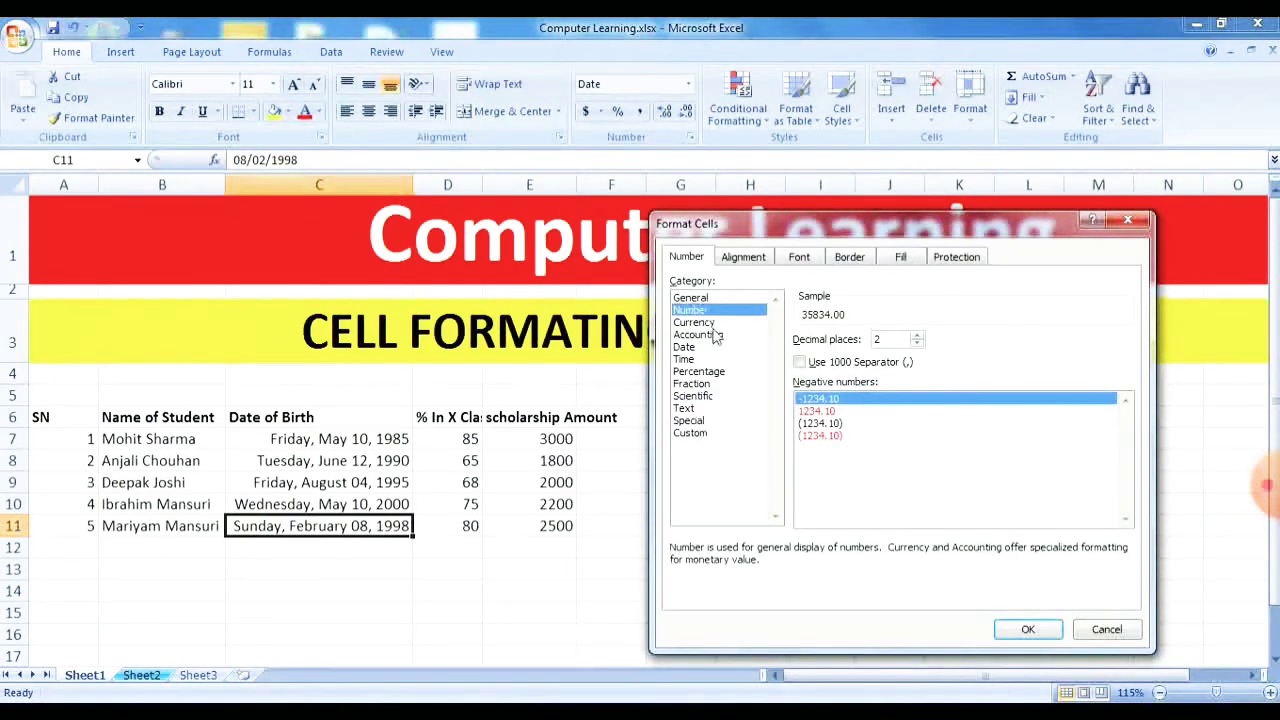
pyautogui.click(713, 323)
pyautogui.click(686, 348)
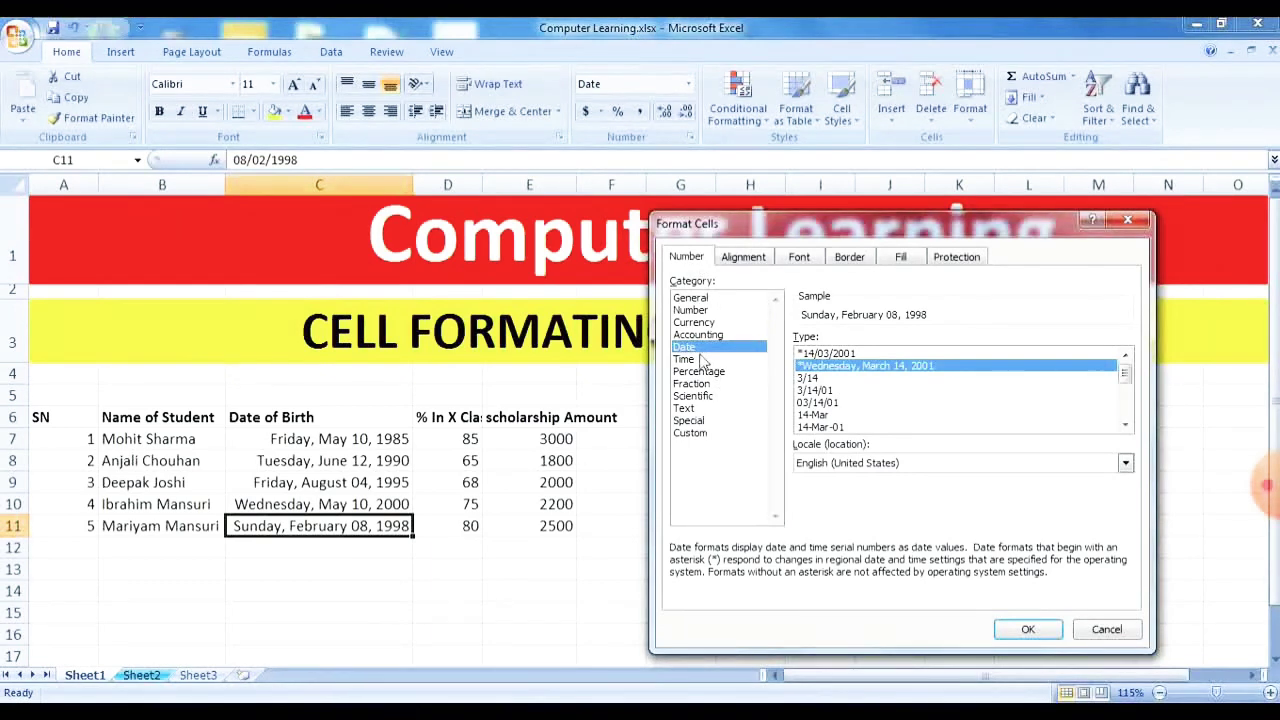
# Step: Review the Alignment options in Format Cells and cancel without changes
pyautogui.click(741, 259)
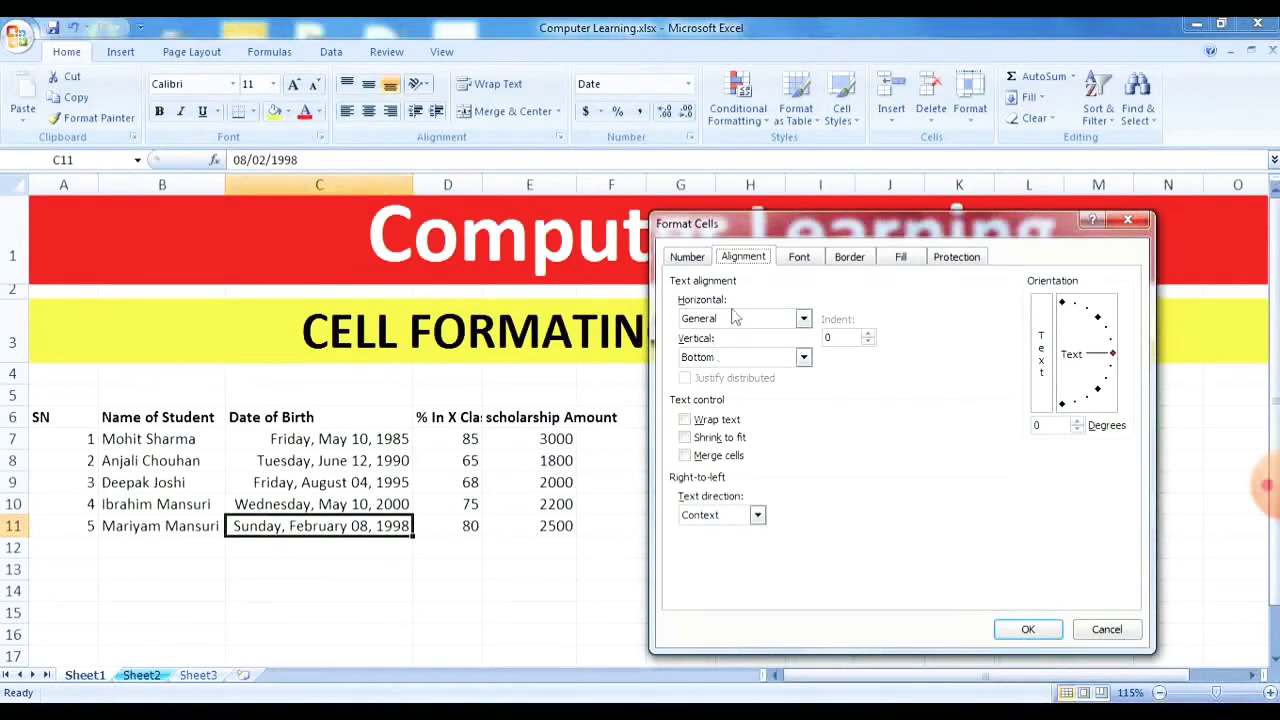
pyautogui.click(1107, 631)
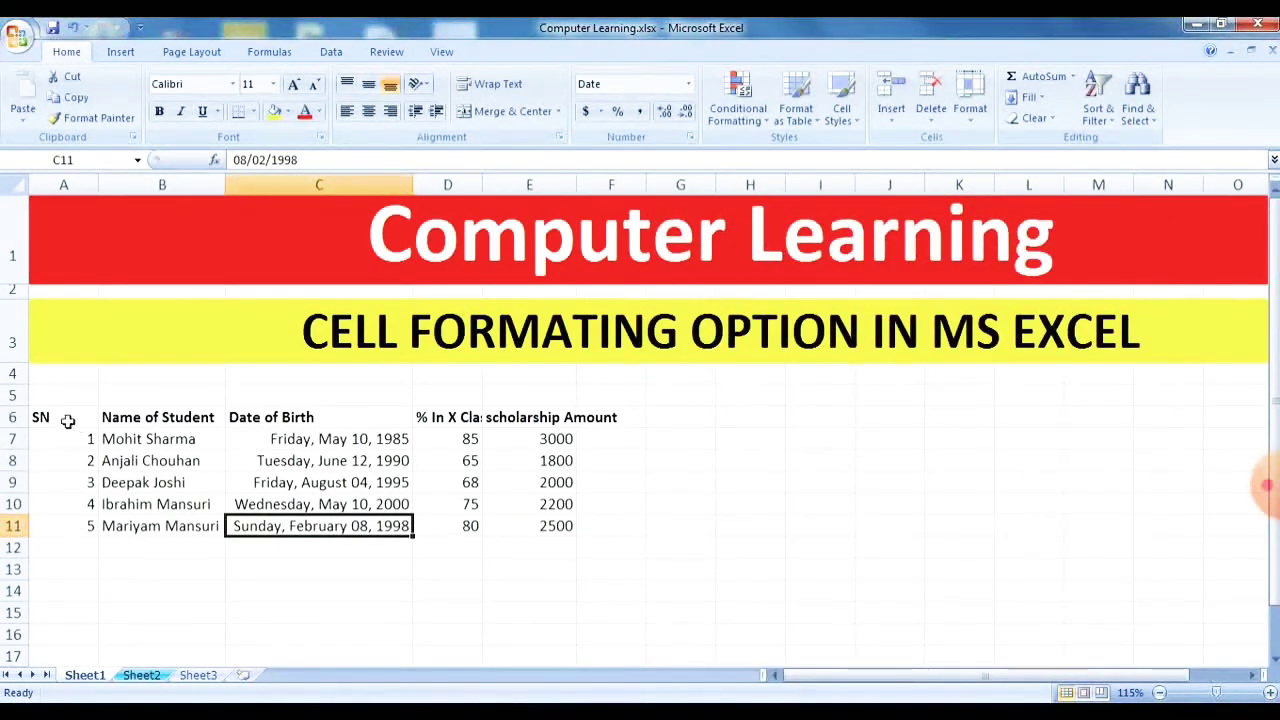
# Step: Select the student table A6:E11 and set its horizontal alignment to Left
pyautogui.moveTo(67, 421); pyautogui.dragTo(540, 526)
pyautogui.click(690, 139)
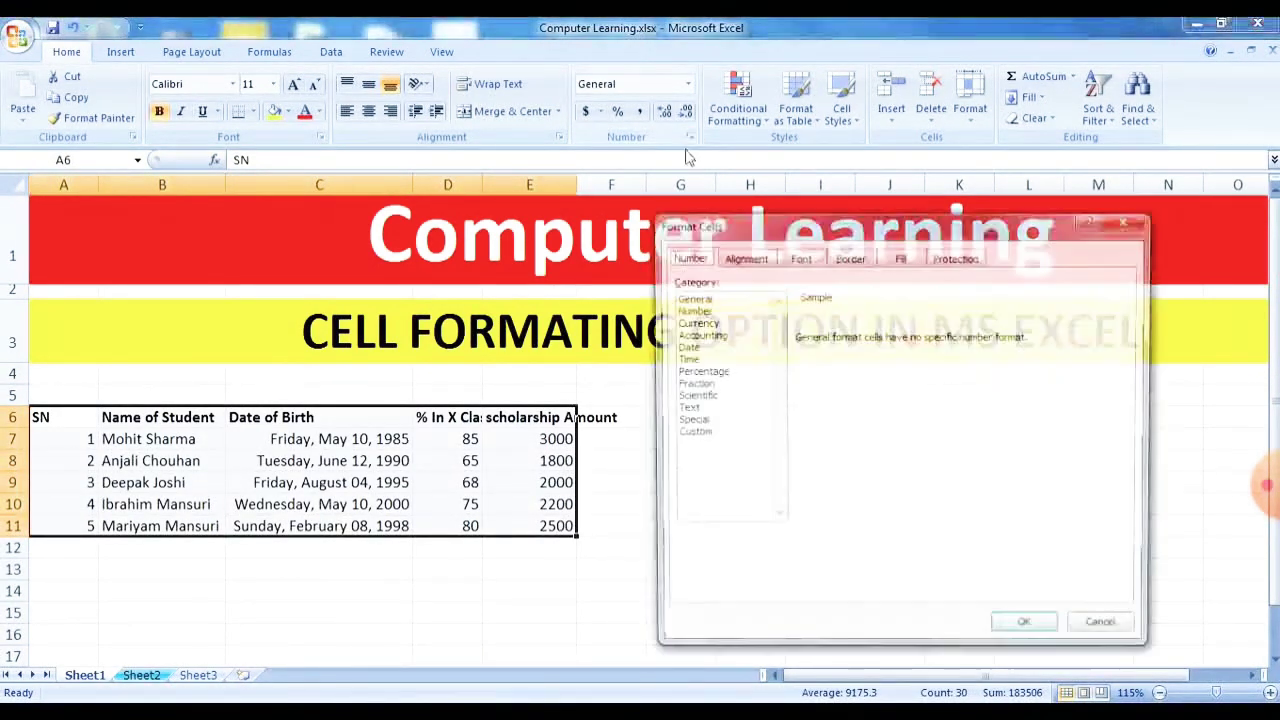
pyautogui.click(746, 259)
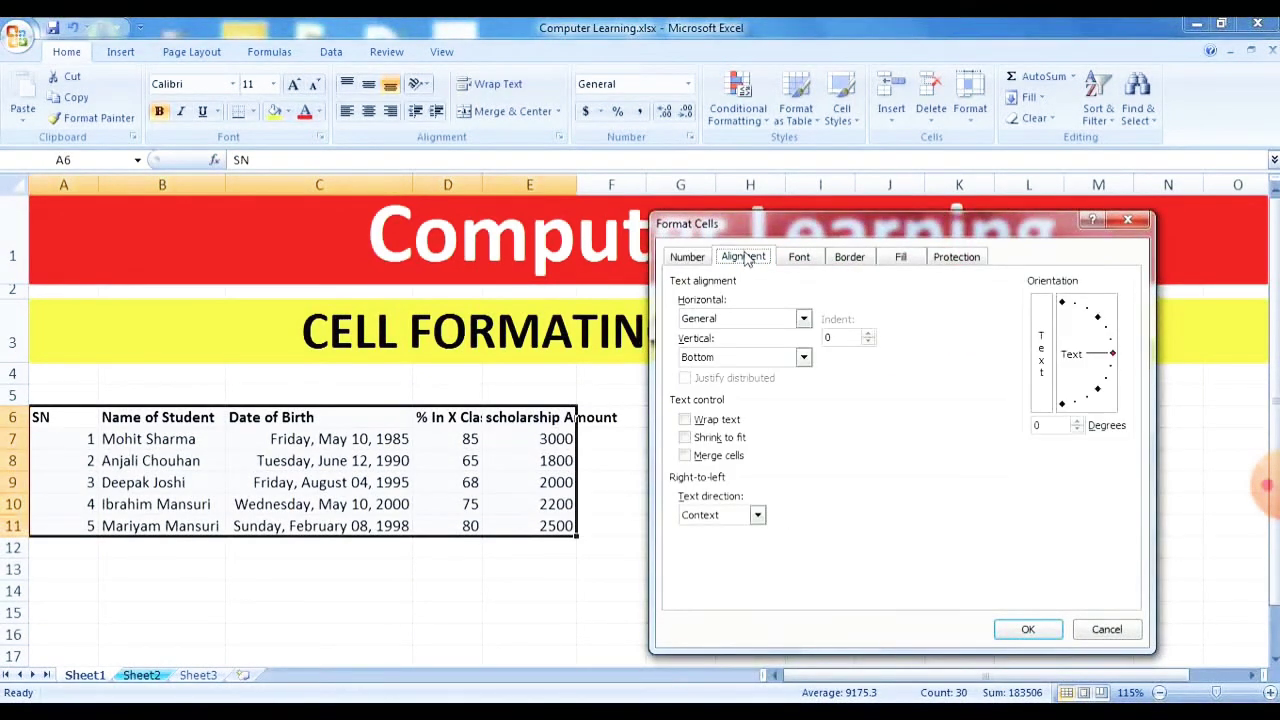
pyautogui.click(803, 319)
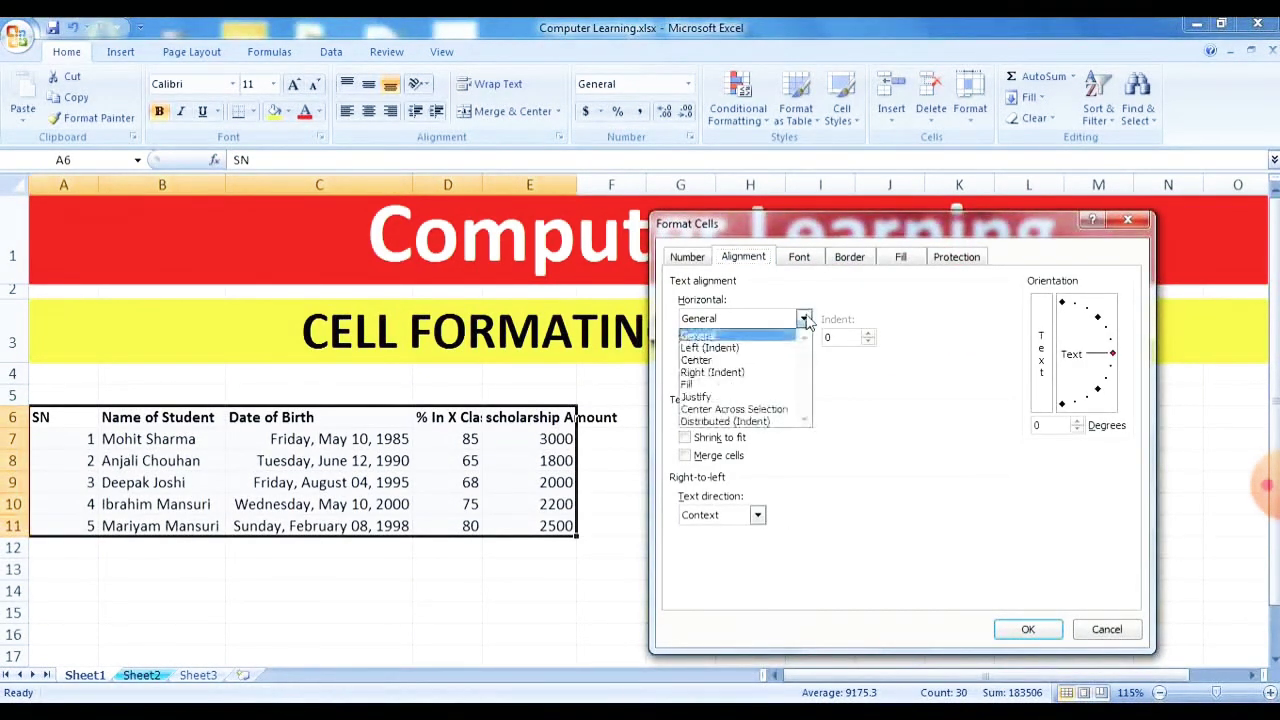
pyautogui.click(758, 348)
pyautogui.click(1027, 629)
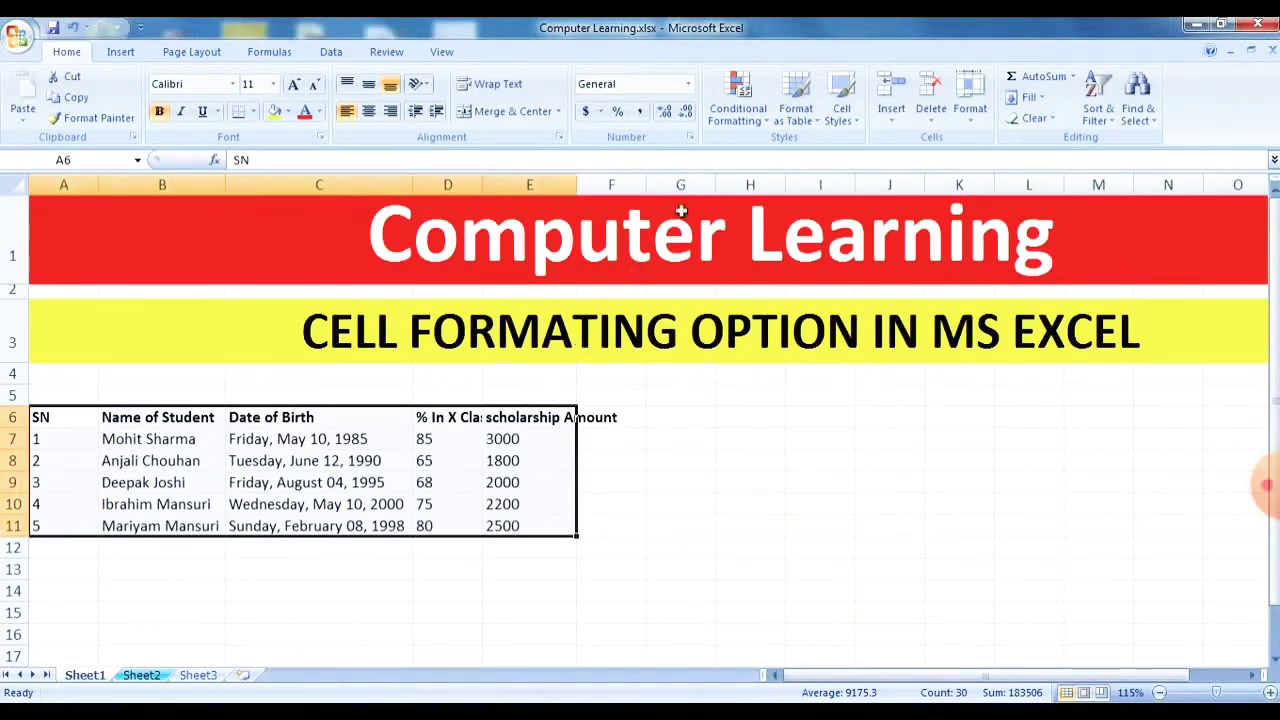
# Step: Change the table's horizontal alignment to Right
pyautogui.click(690, 137)
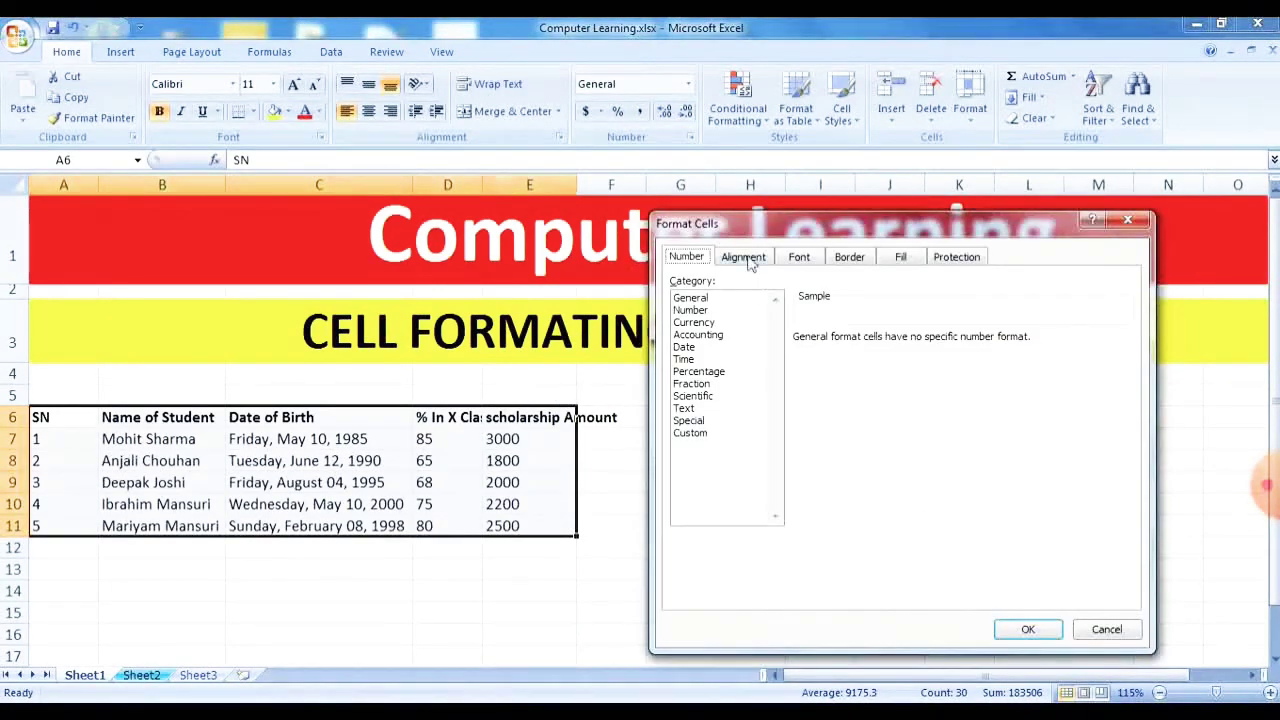
pyautogui.click(742, 257)
pyautogui.click(803, 318)
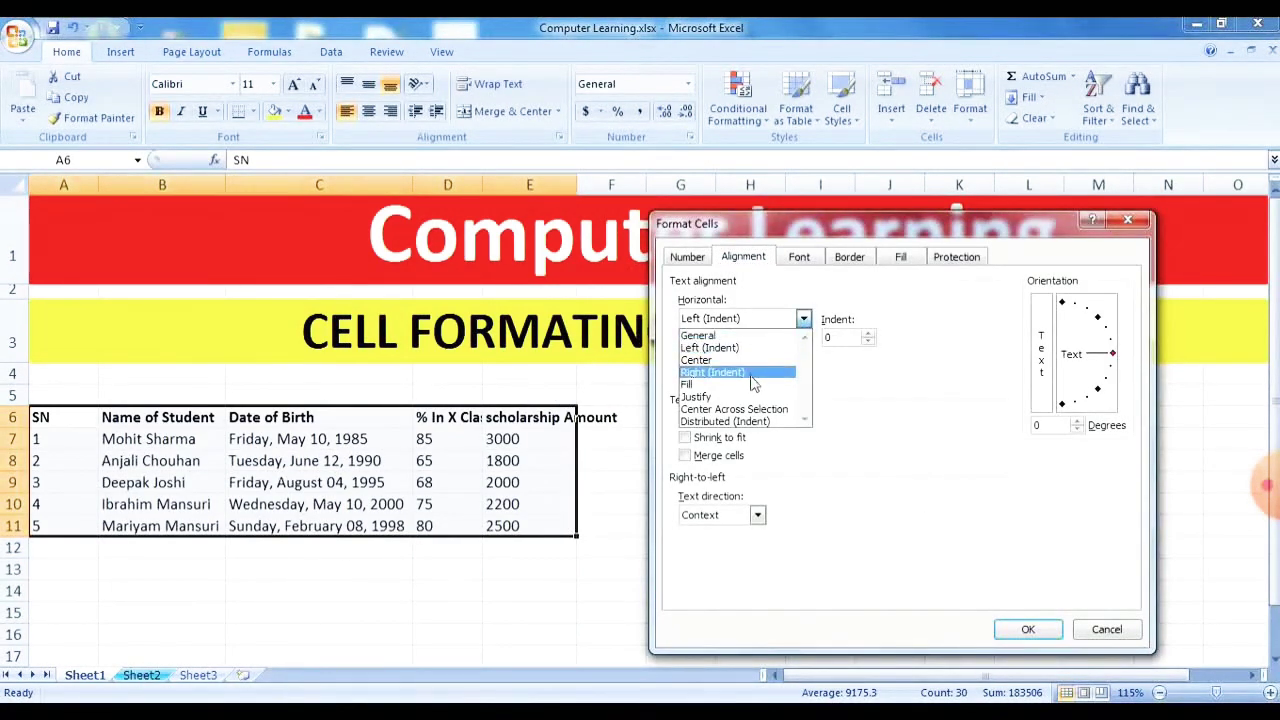
pyautogui.click(745, 372)
pyautogui.click(1025, 630)
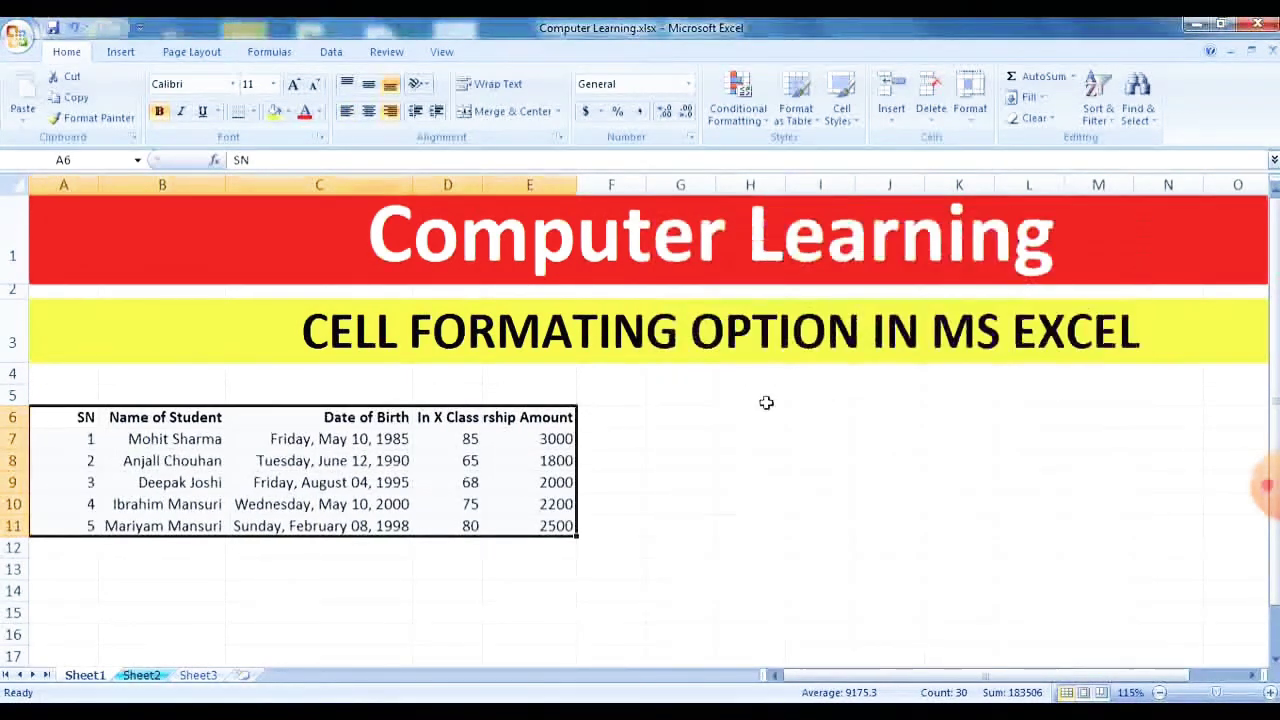
# Step: Set the table's horizontal alignment to Center, then reopen Alignment and cancel
pyautogui.click(690, 138)
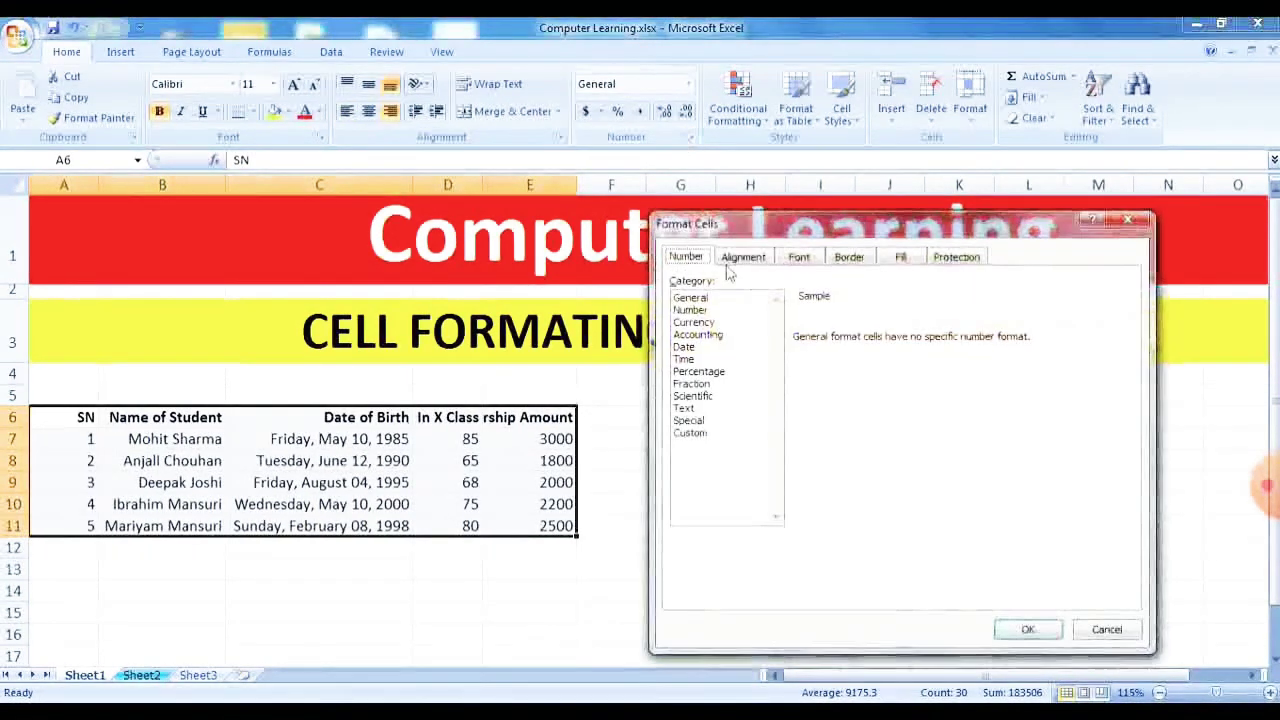
pyautogui.click(756, 264)
pyautogui.click(801, 320)
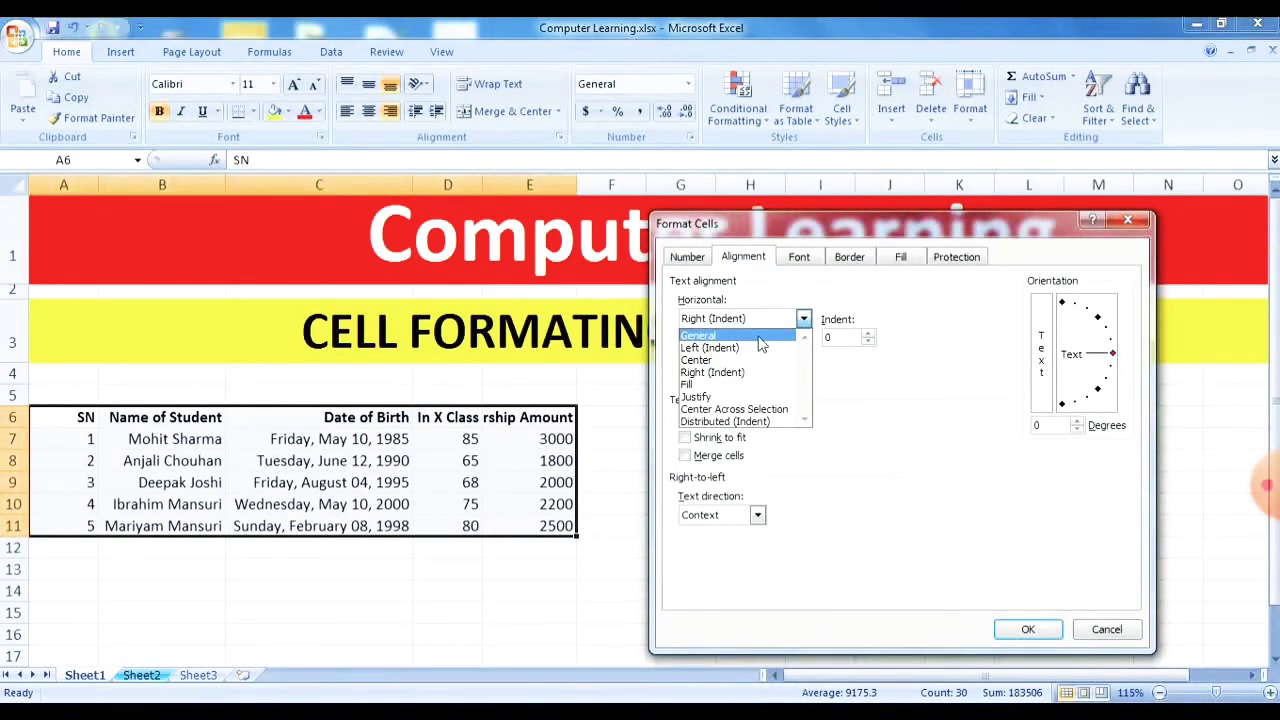
pyautogui.click(755, 360)
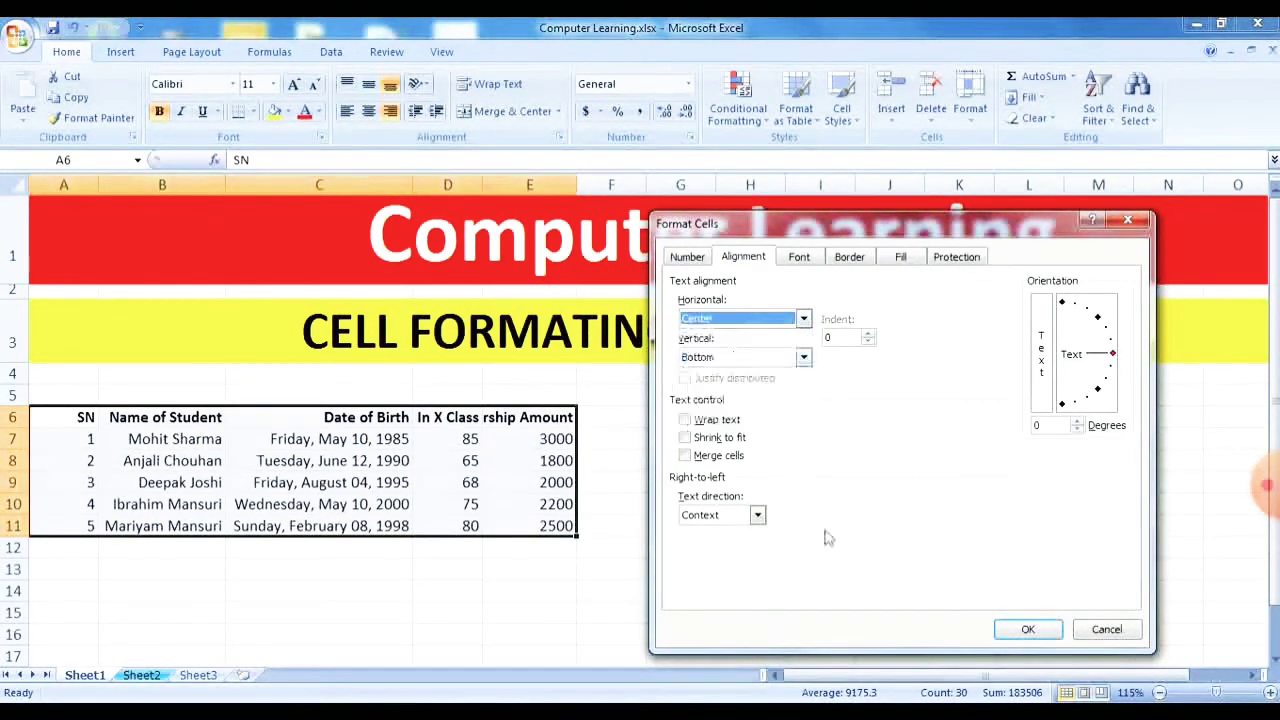
pyautogui.click(1027, 628)
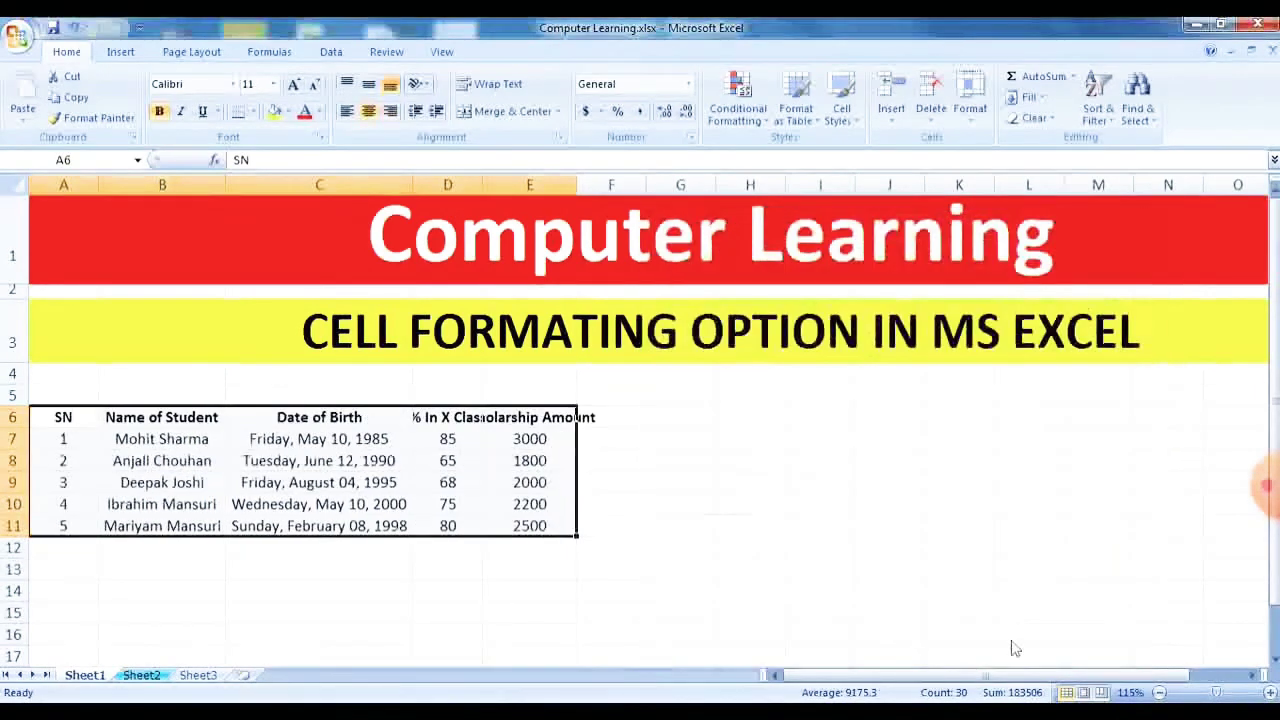
pyautogui.click(689, 137)
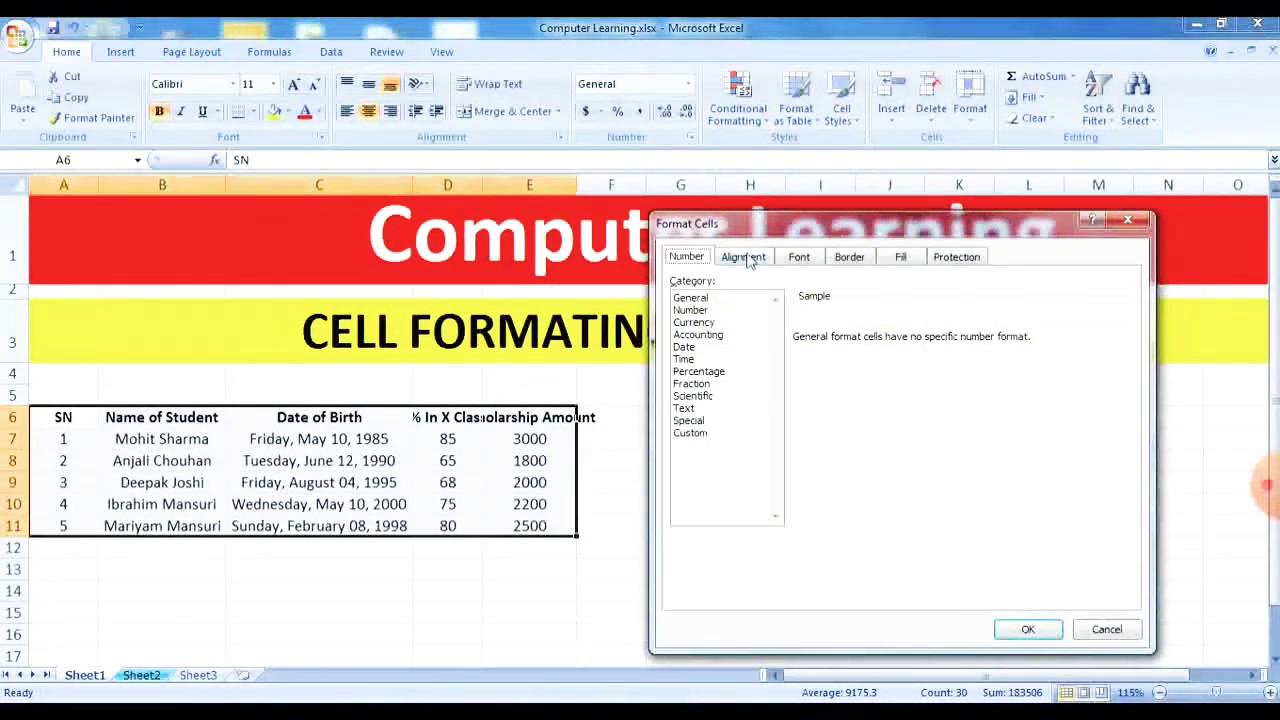
pyautogui.click(745, 258)
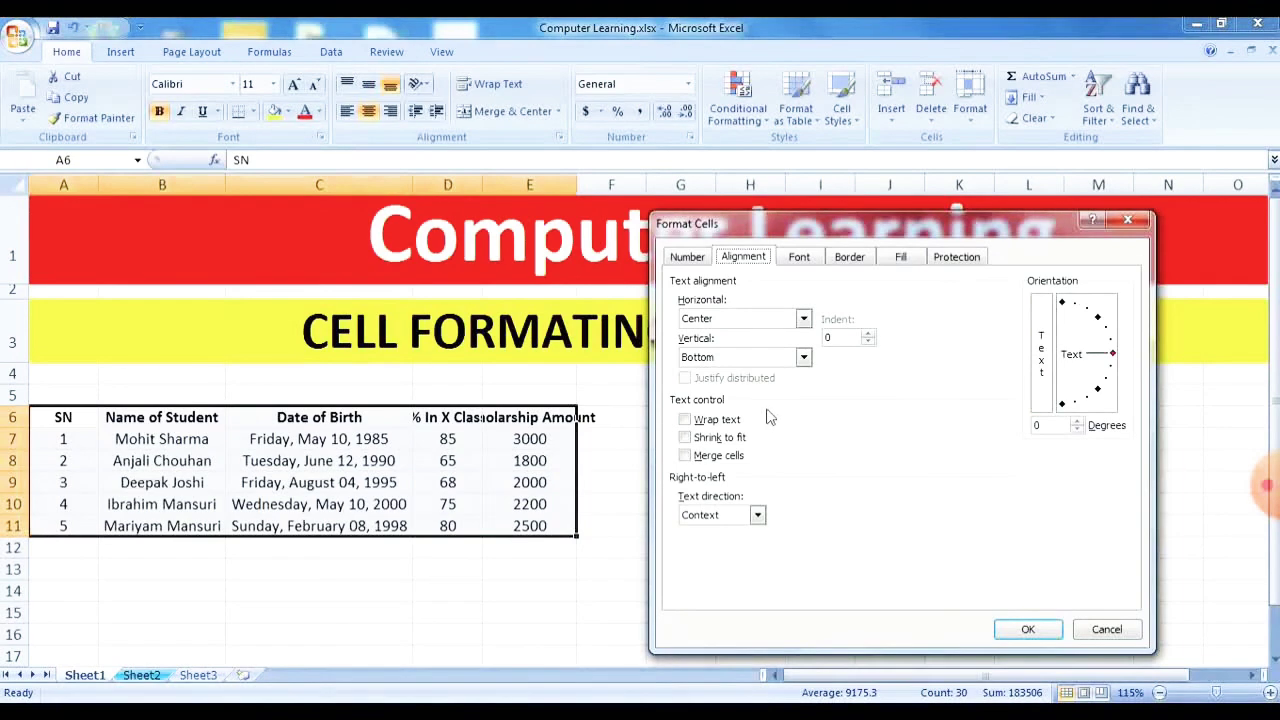
pyautogui.click(1112, 630)
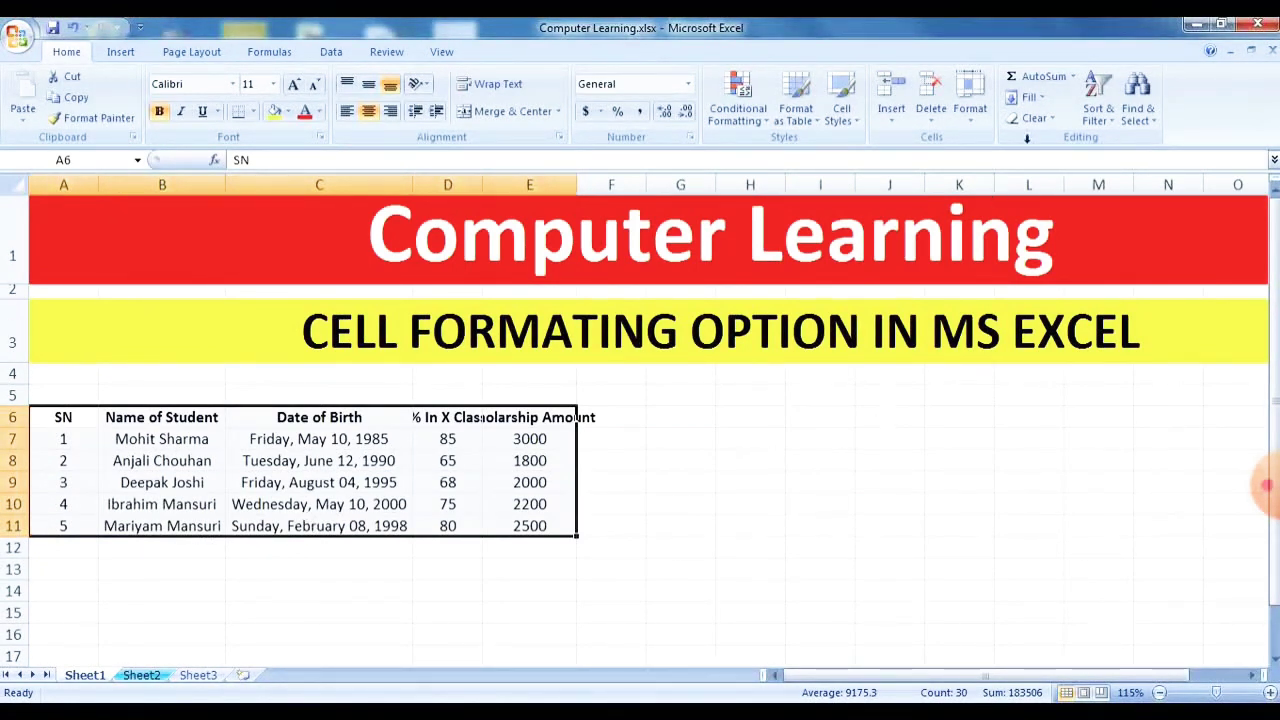
# Step: Set the row height of rows 6 to 11 to 30 using Format > Row Height
pyautogui.click(970, 108)
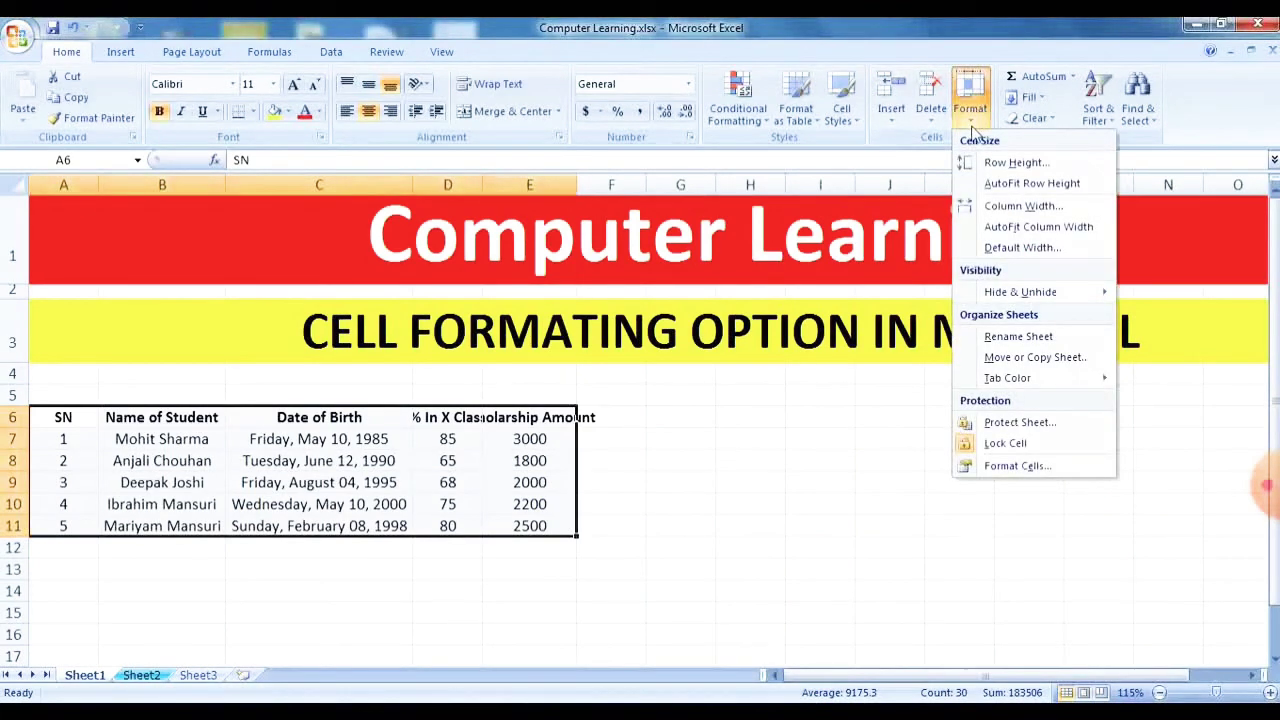
pyautogui.click(1010, 163)
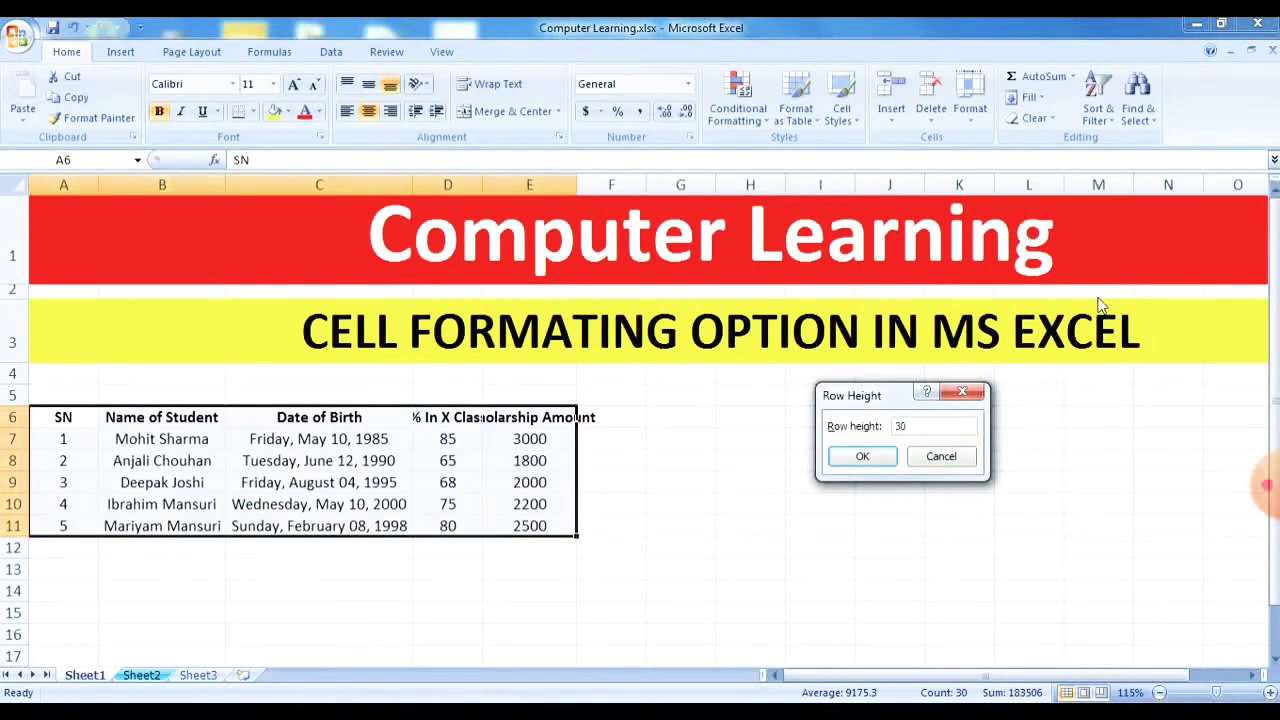
pyautogui.write('30')
pyautogui.press('Return')
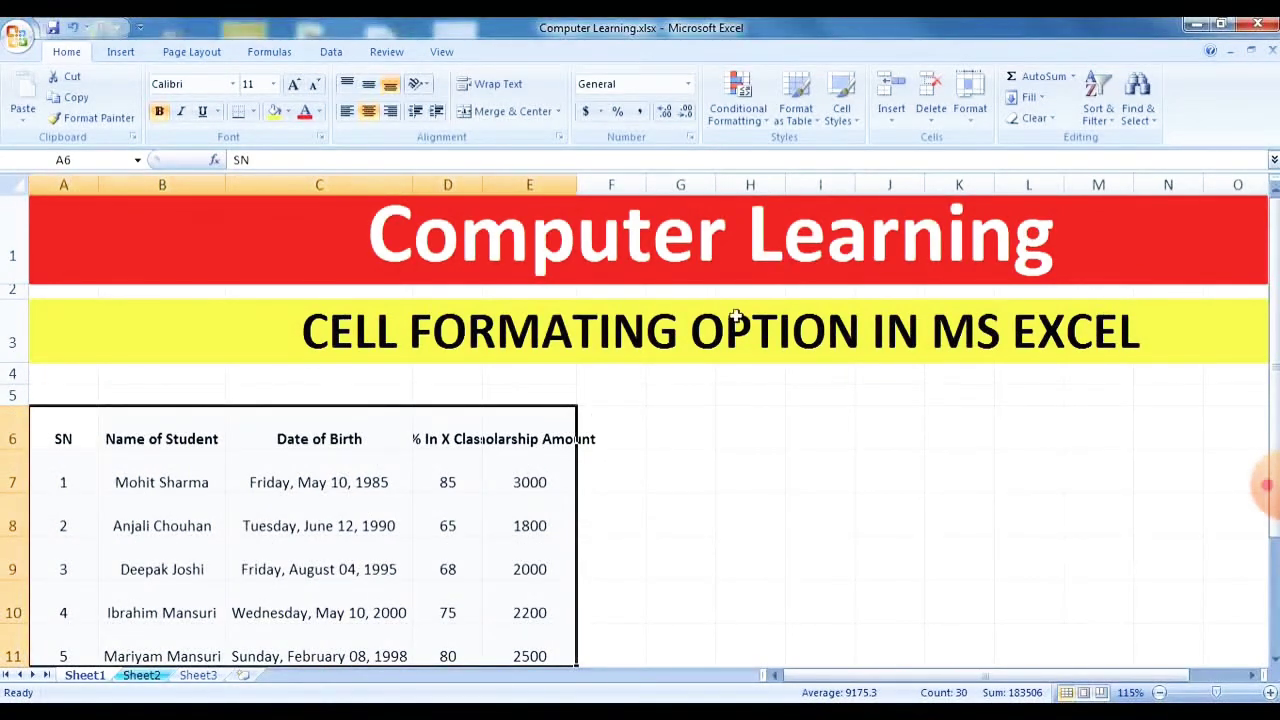
pyautogui.scroll(-1, 345, 410)
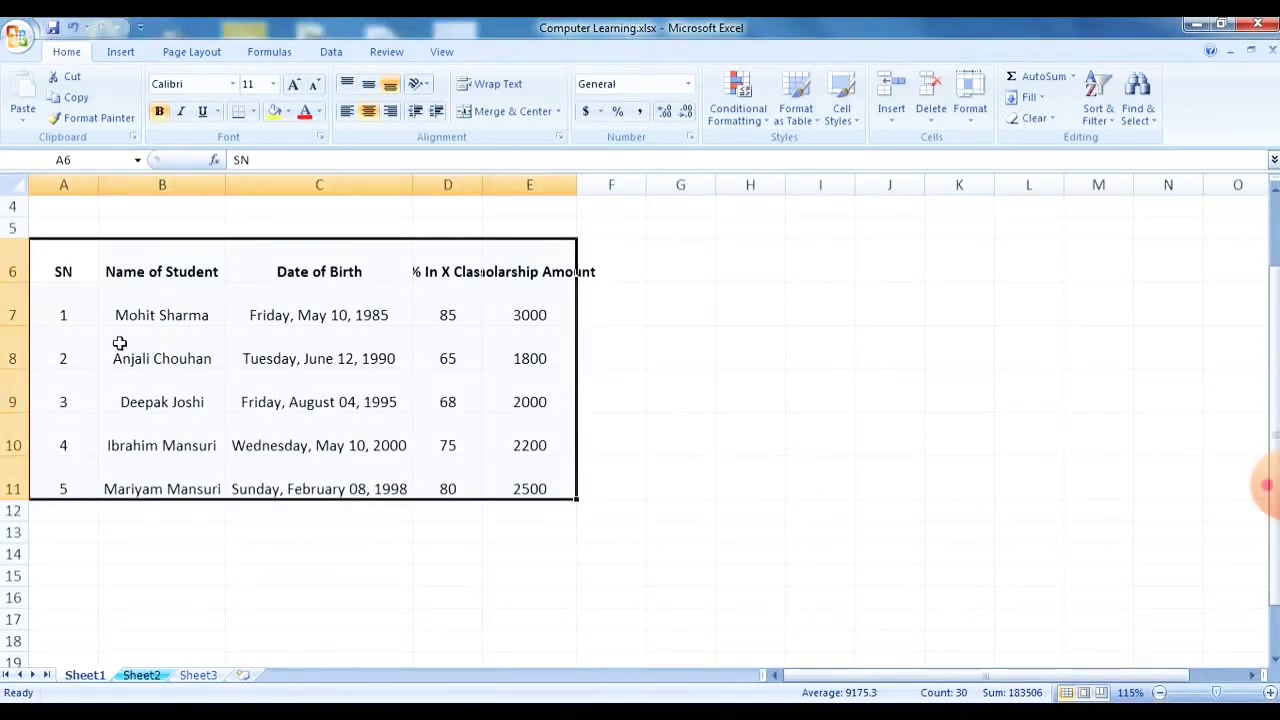
pyautogui.click(62, 313)
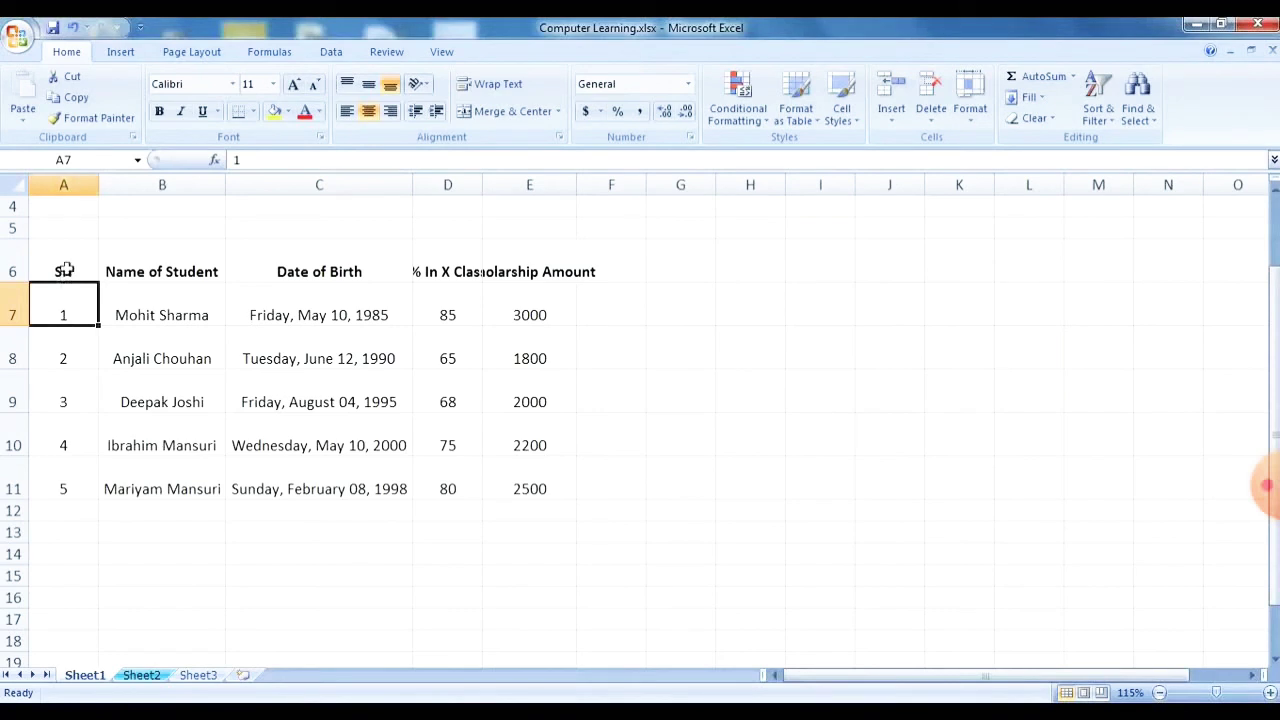
# Step: Set vertical alignment of table A6:E11 to Top
pyautogui.moveTo(68, 263); pyautogui.dragTo(527, 484)
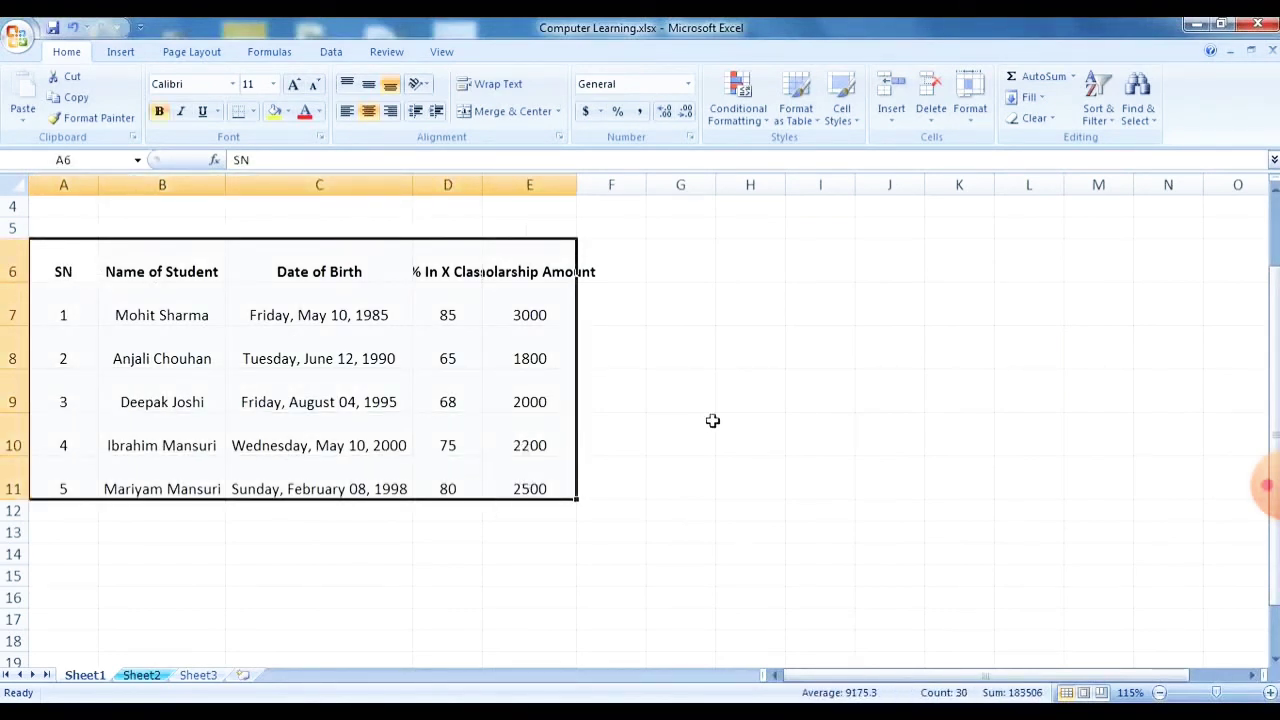
pyautogui.click(690, 138)
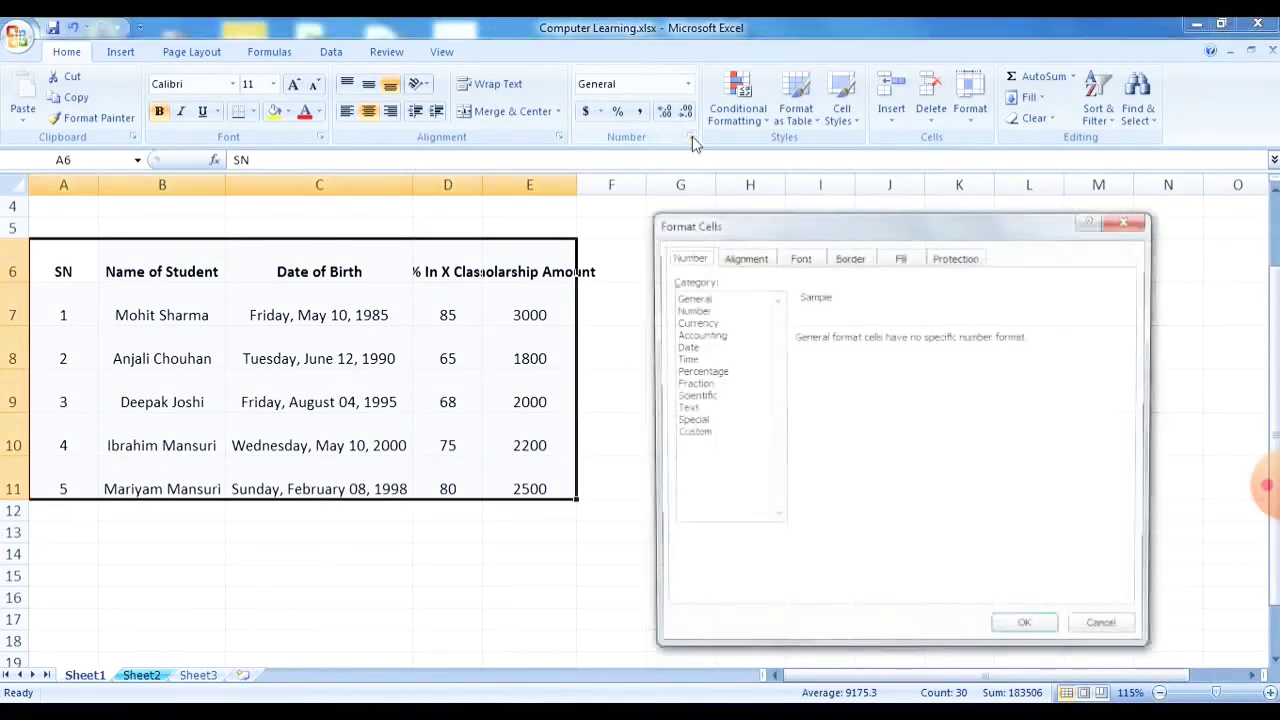
pyautogui.click(752, 261)
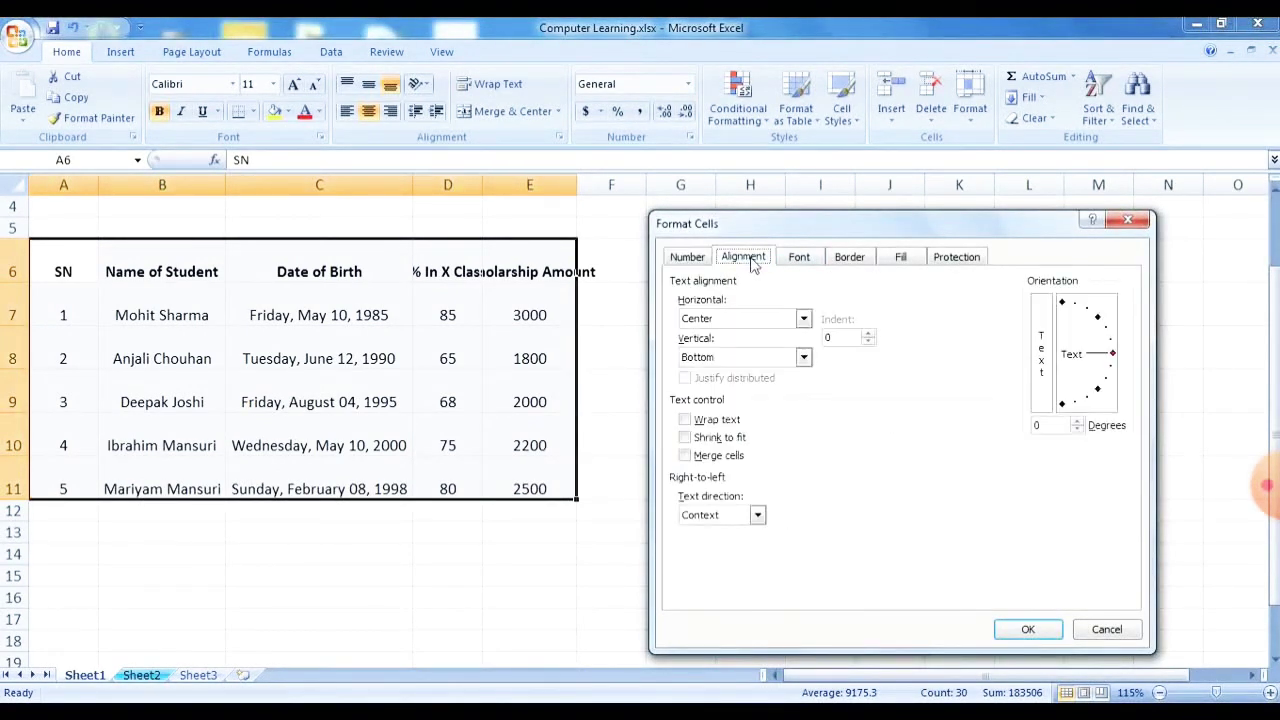
pyautogui.click(727, 360)
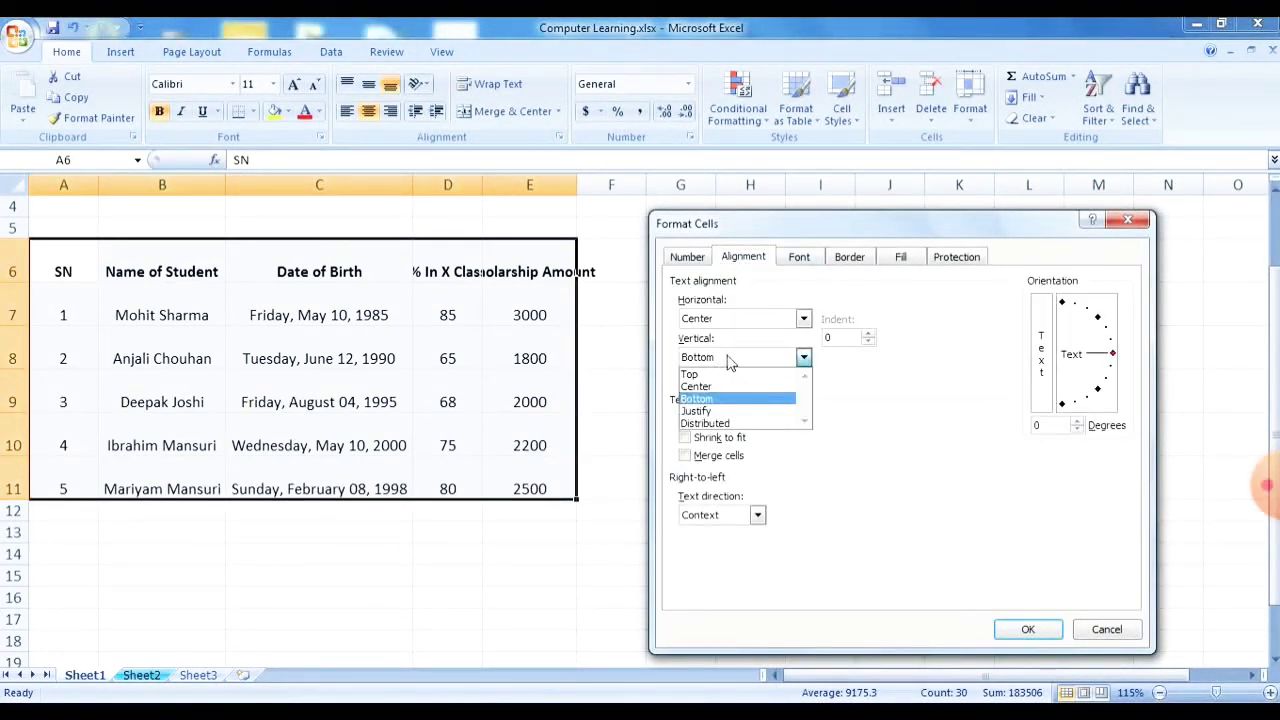
pyautogui.click(719, 375)
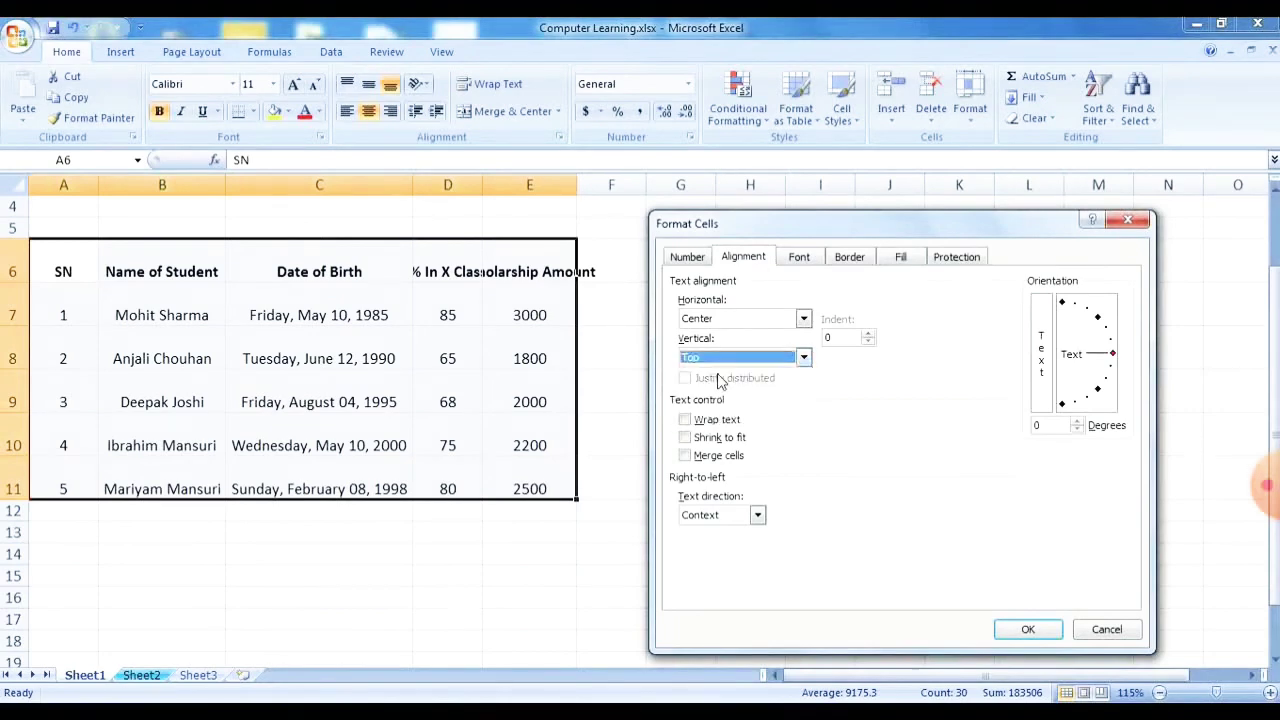
pyautogui.click(1030, 628)
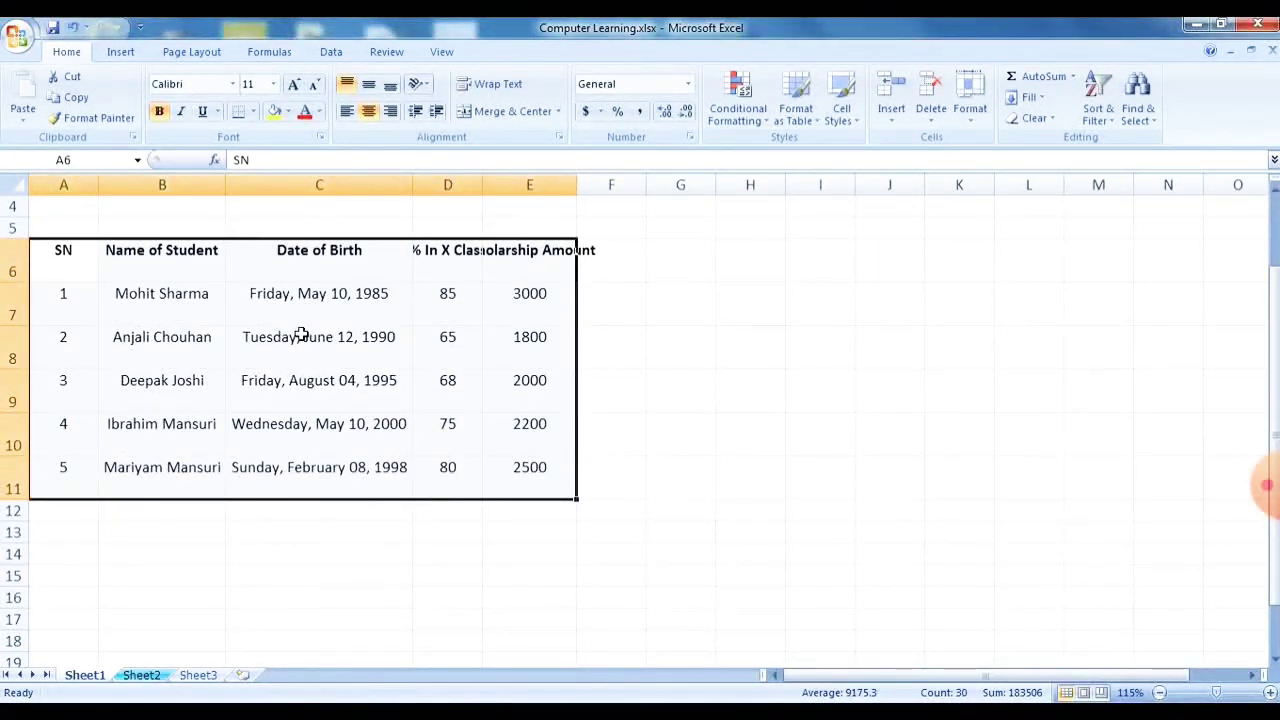
pyautogui.click(209, 305)
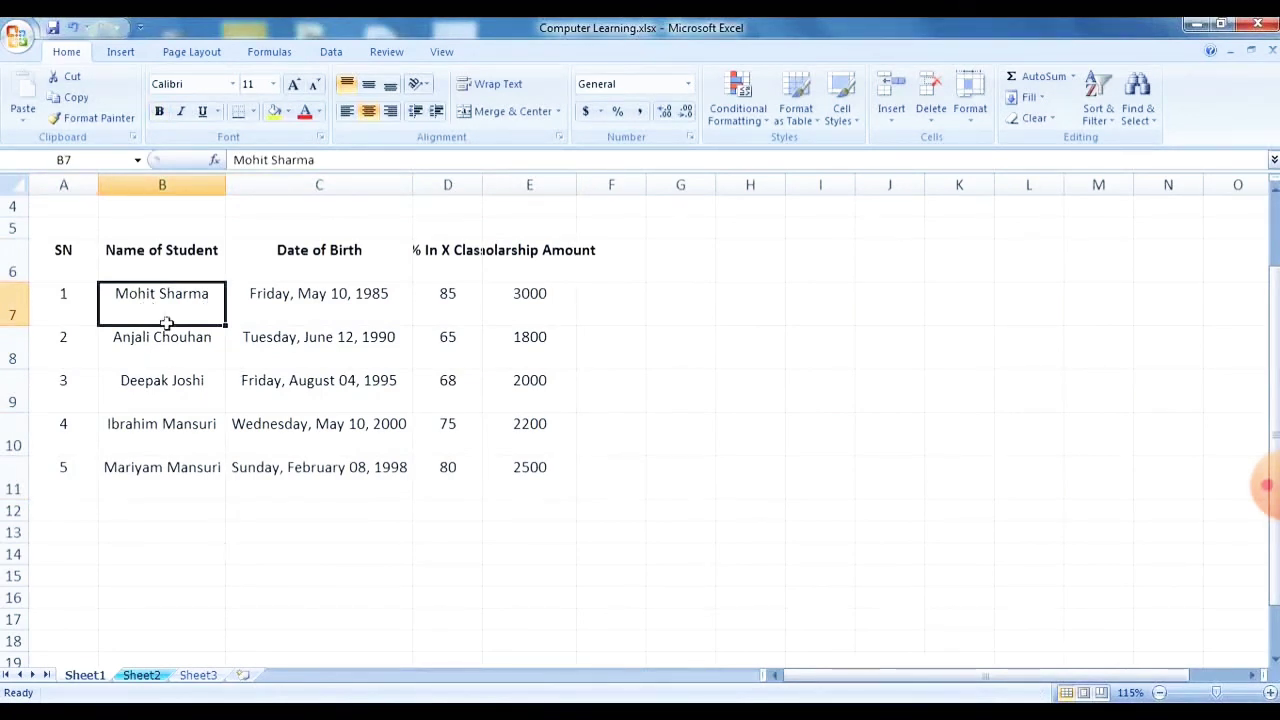
# Step: Change the table's vertical alignment to Center and reselect A6:E11
pyautogui.moveTo(63, 251); pyautogui.dragTo(531, 472)
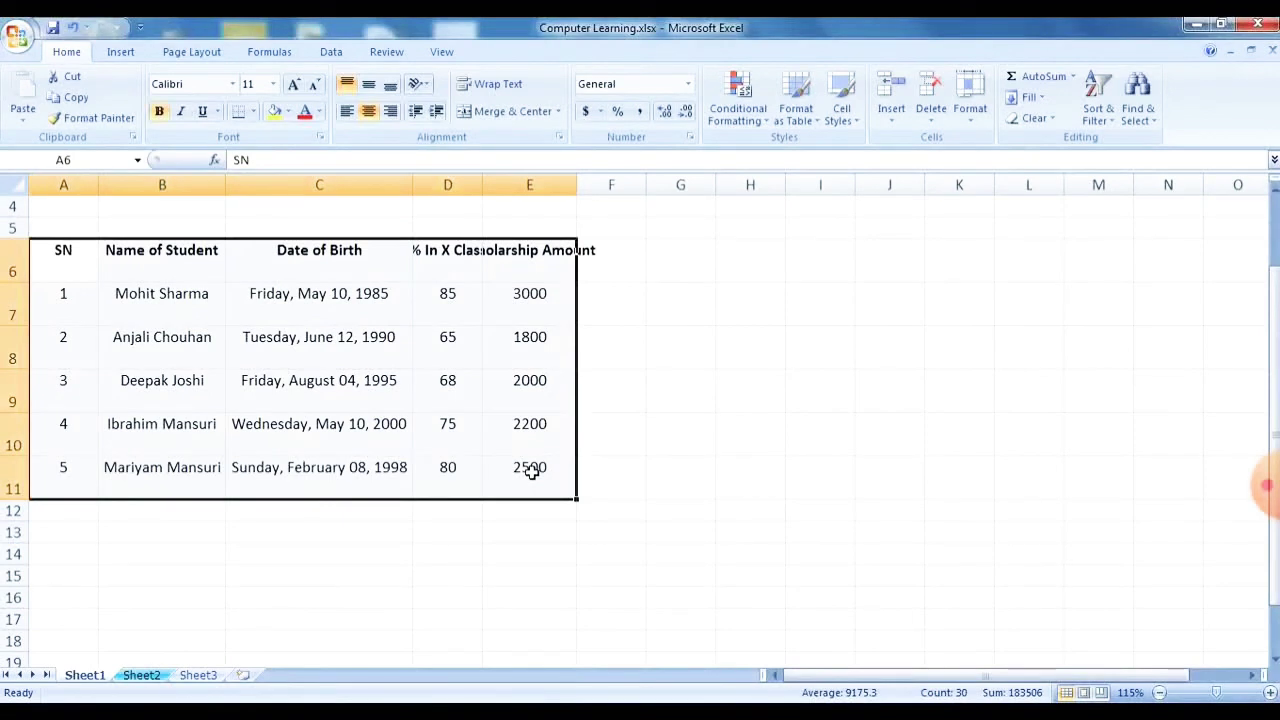
pyautogui.click(690, 137)
pyautogui.click(740, 256)
pyautogui.click(755, 357)
pyautogui.click(725, 389)
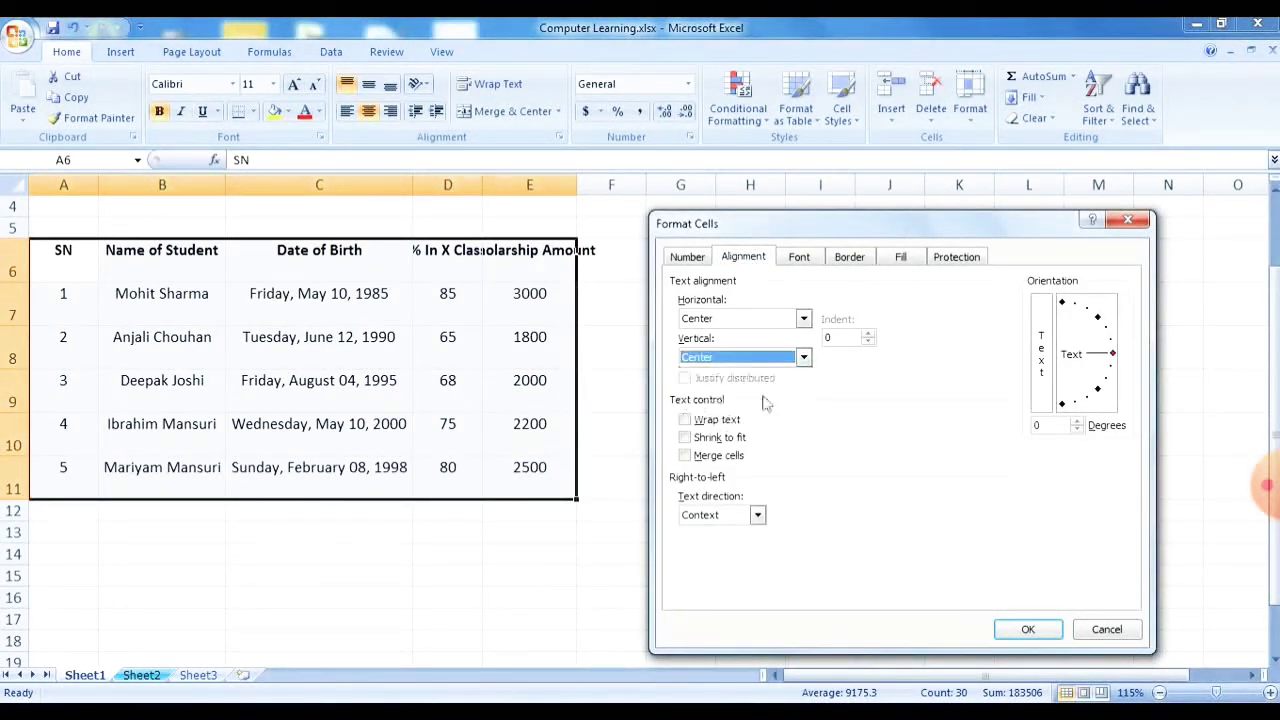
pyautogui.click(1030, 630)
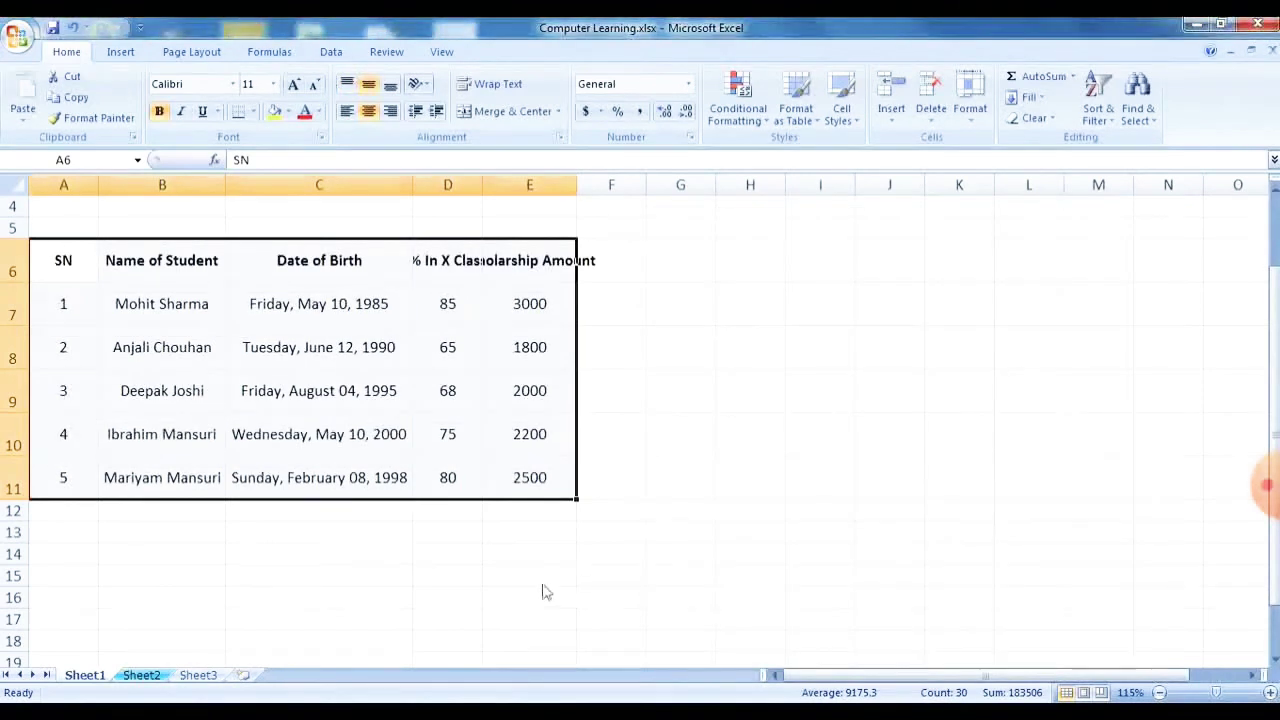
pyautogui.click(430, 540)
pyautogui.moveTo(63, 258); pyautogui.dragTo(524, 478)
# Step: Try stacked vertical text orientation in Format Cells, then cancel it
pyautogui.click(691, 131)
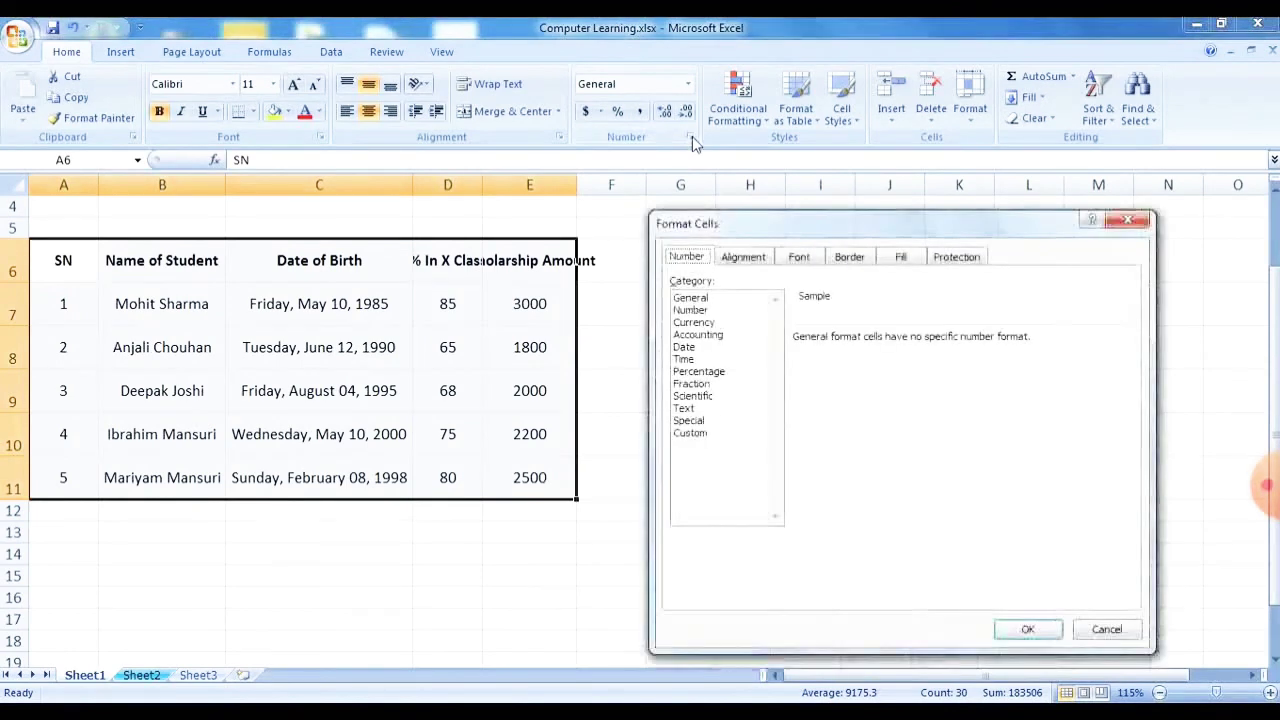
pyautogui.click(744, 258)
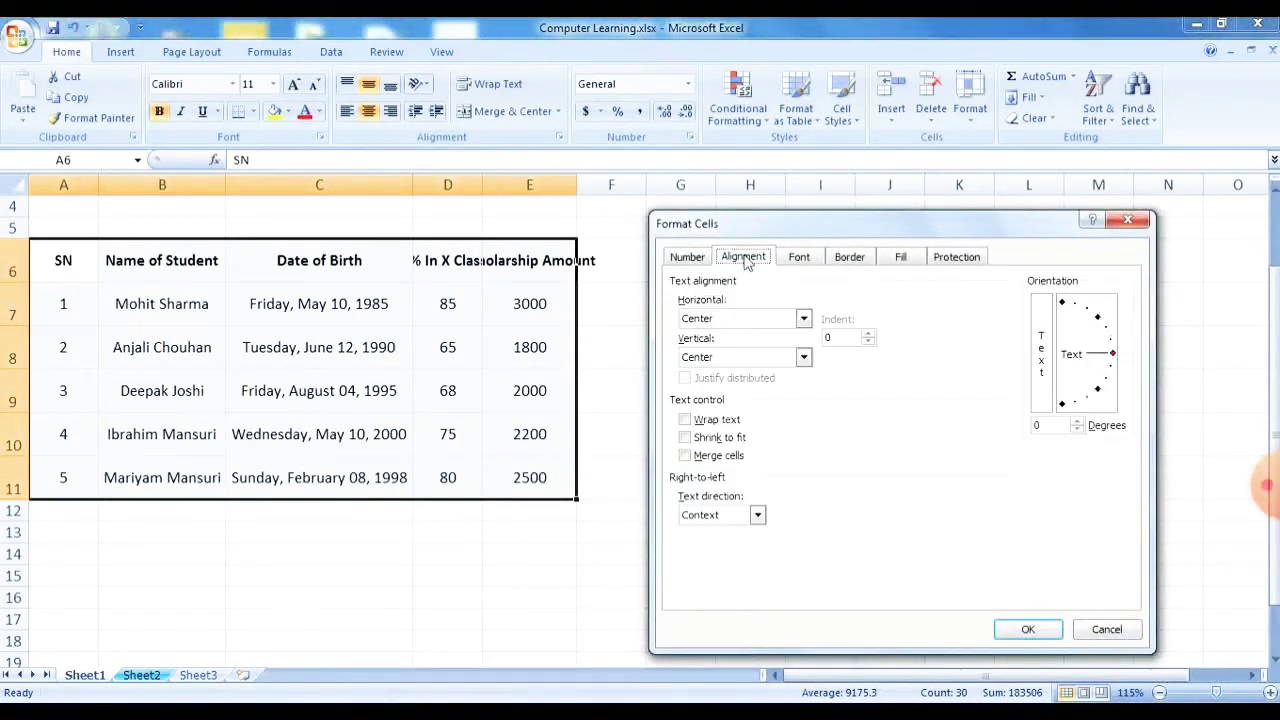
pyautogui.click(1040, 376)
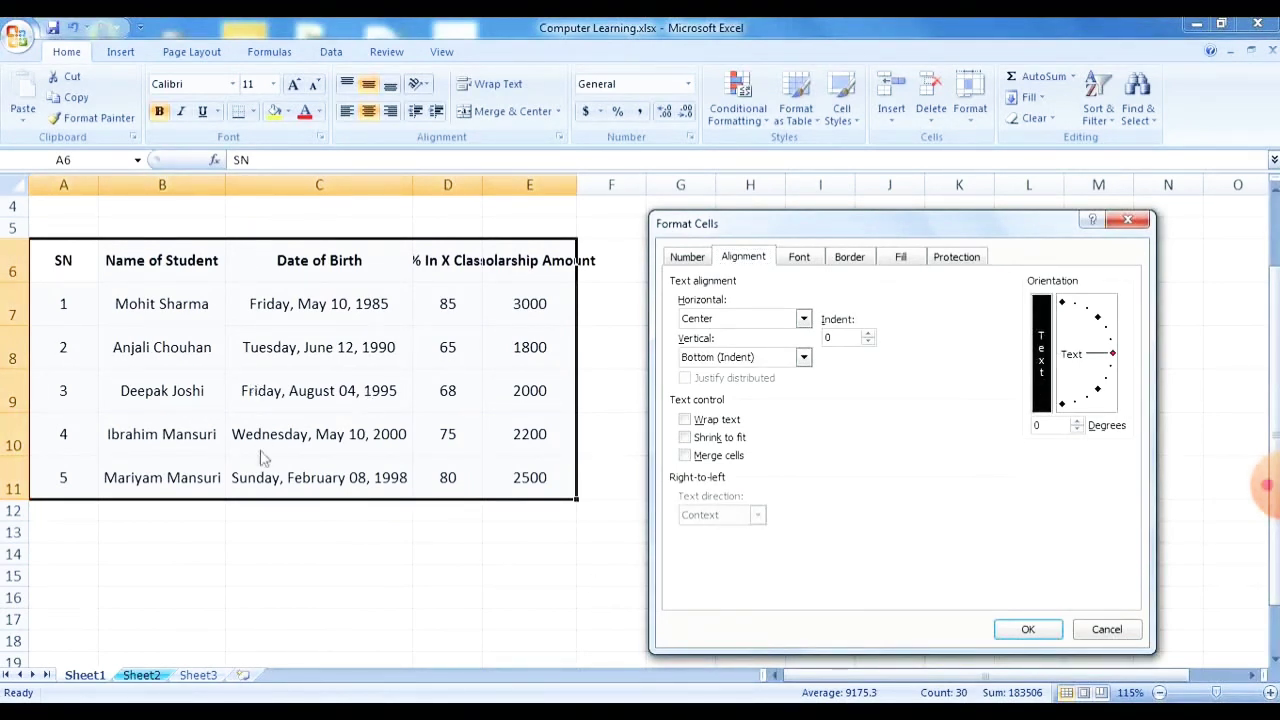
pyautogui.click(1110, 633)
# Step: Apply stacked vertical text orientation to the header row and check each header
pyautogui.moveTo(90, 260); pyautogui.dragTo(558, 262)
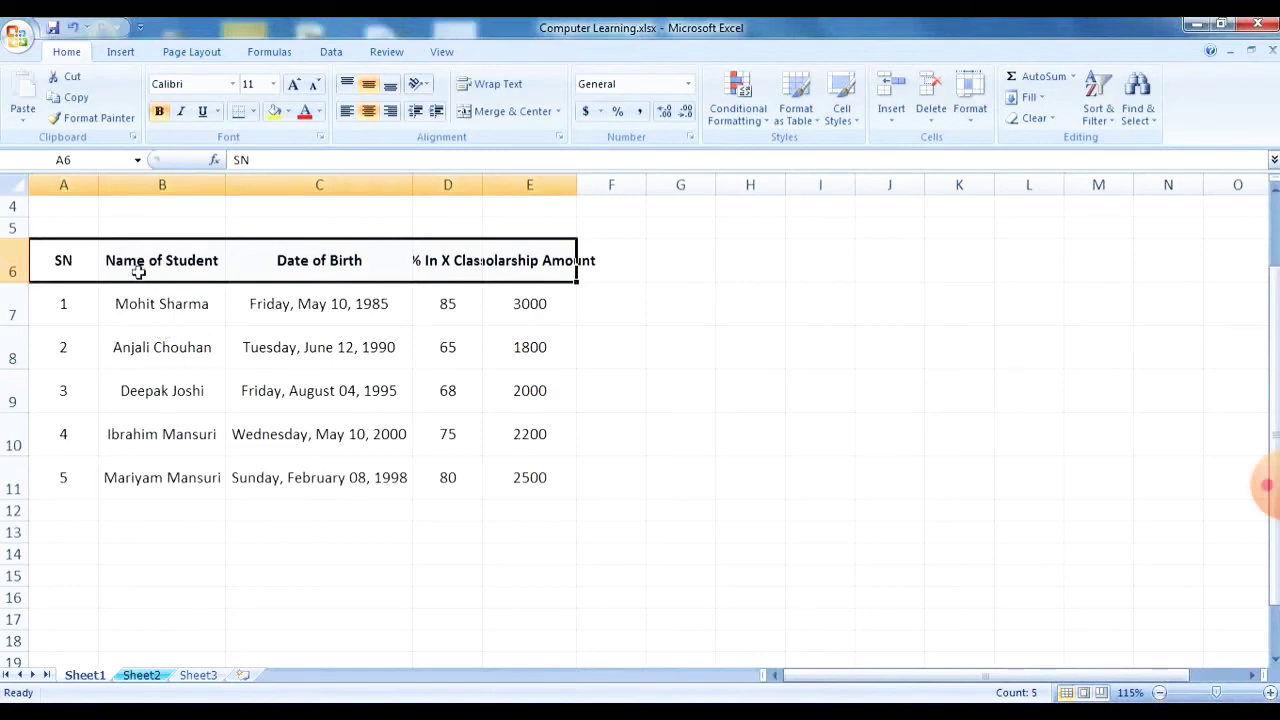
pyautogui.click(690, 138)
pyautogui.click(743, 257)
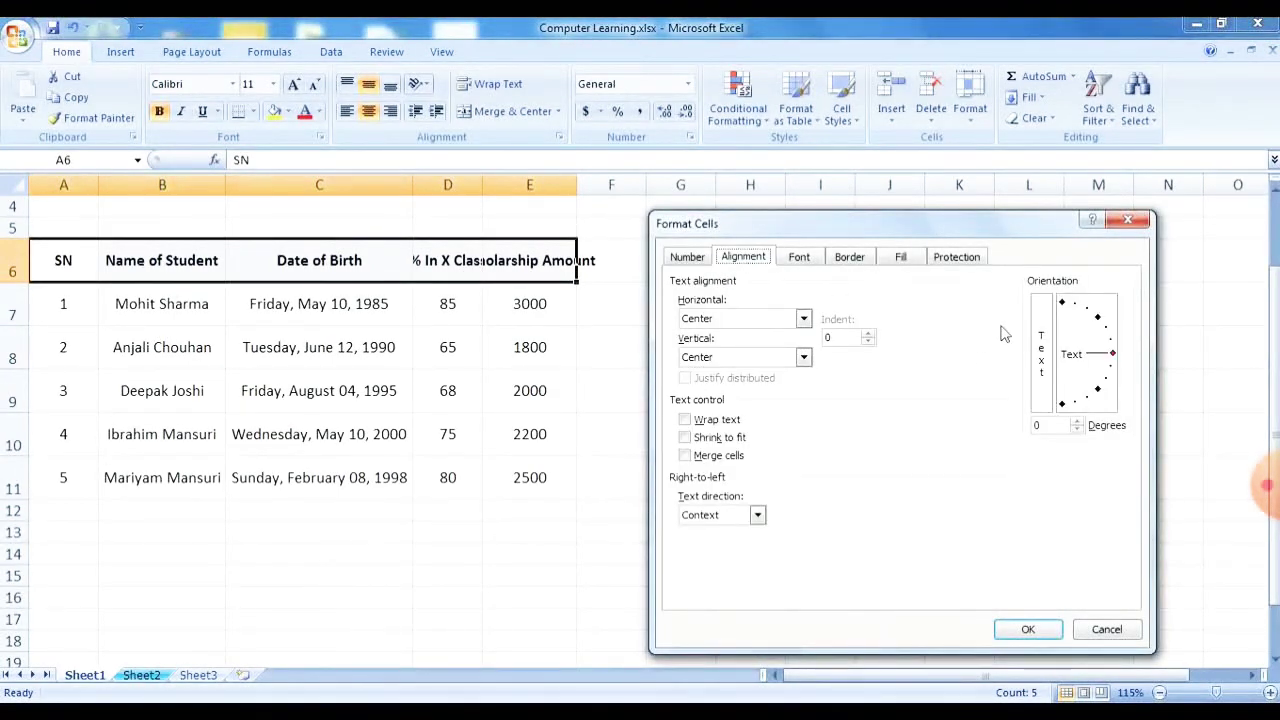
pyautogui.click(1043, 340)
pyautogui.click(1028, 629)
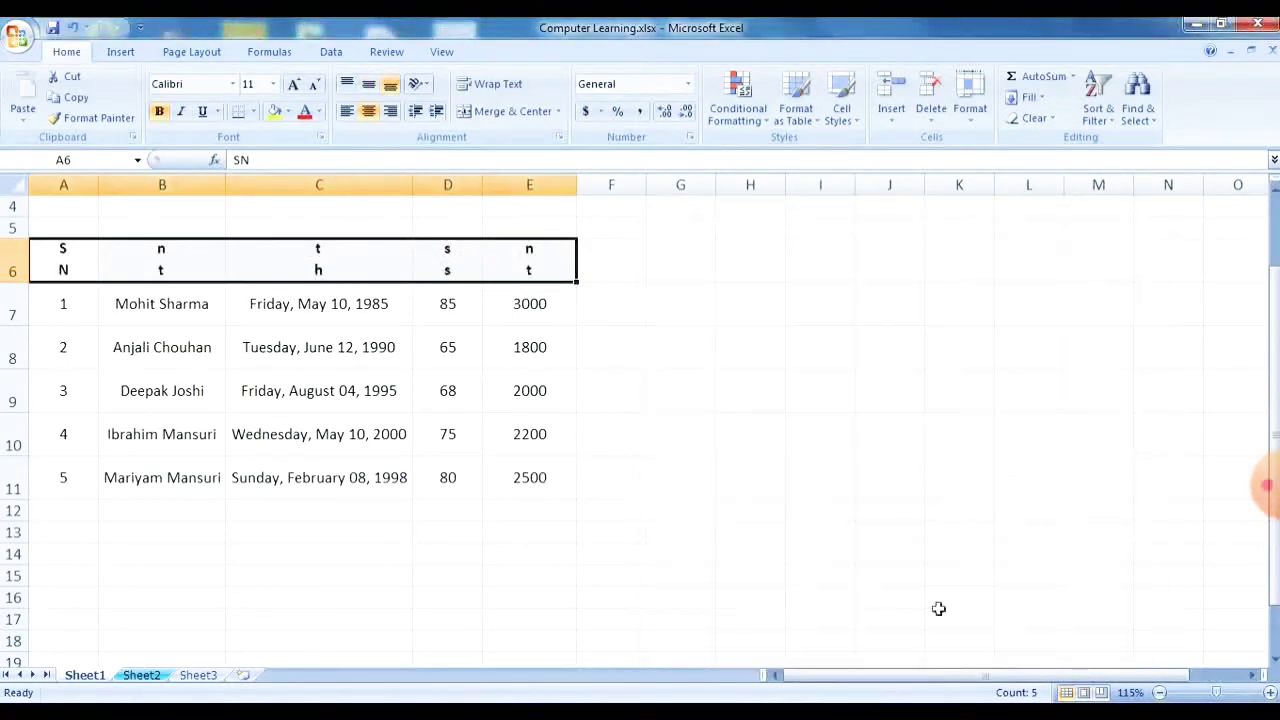
pyautogui.click(816, 445)
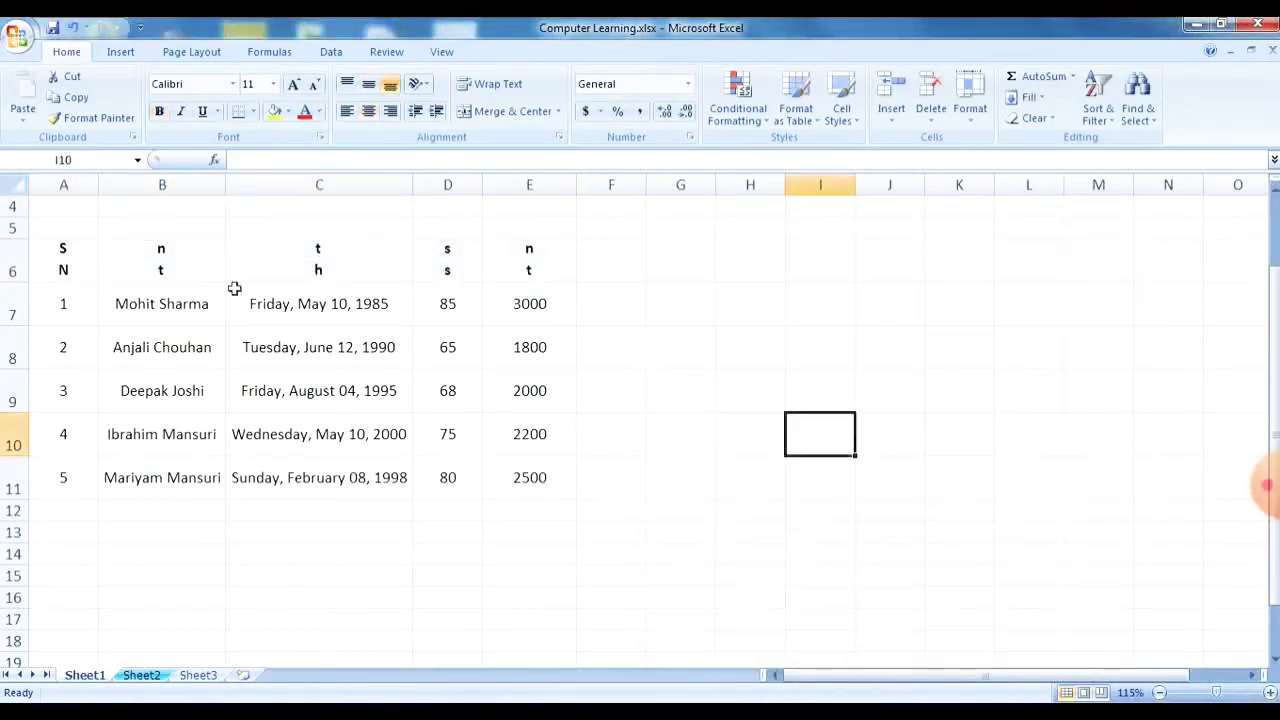
pyautogui.click(87, 260)
pyautogui.click(180, 254)
pyautogui.click(363, 271)
pyautogui.click(520, 260)
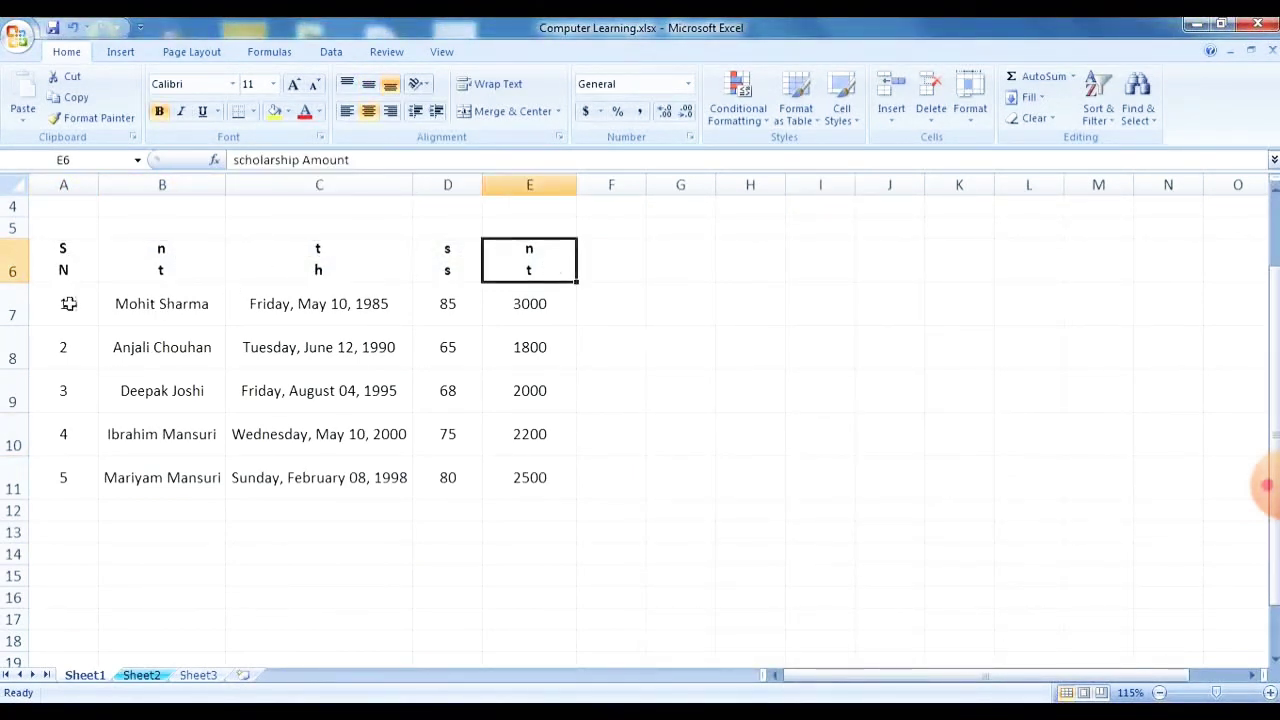
# Step: Drag row 6 much taller and open Format Cells for headers A6:E6
pyautogui.moveTo(16, 282); pyautogui.dragTo(11, 421)
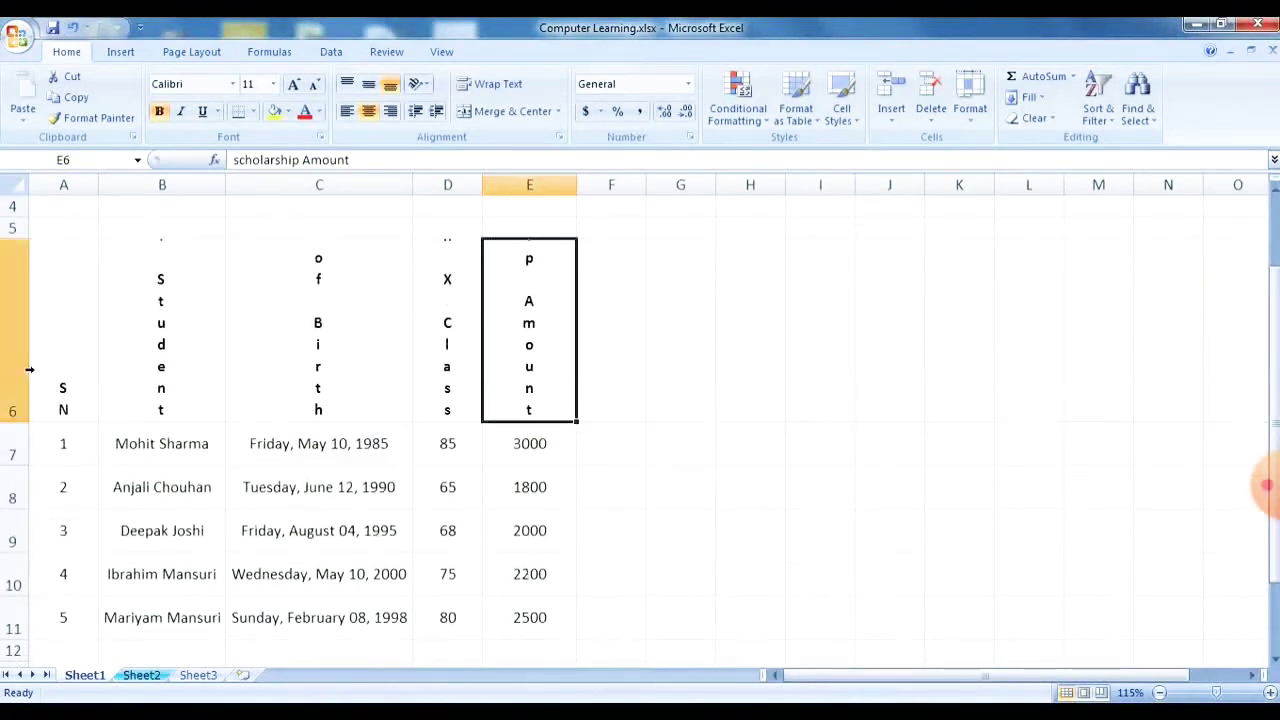
pyautogui.moveTo(63, 337); pyautogui.dragTo(516, 324)
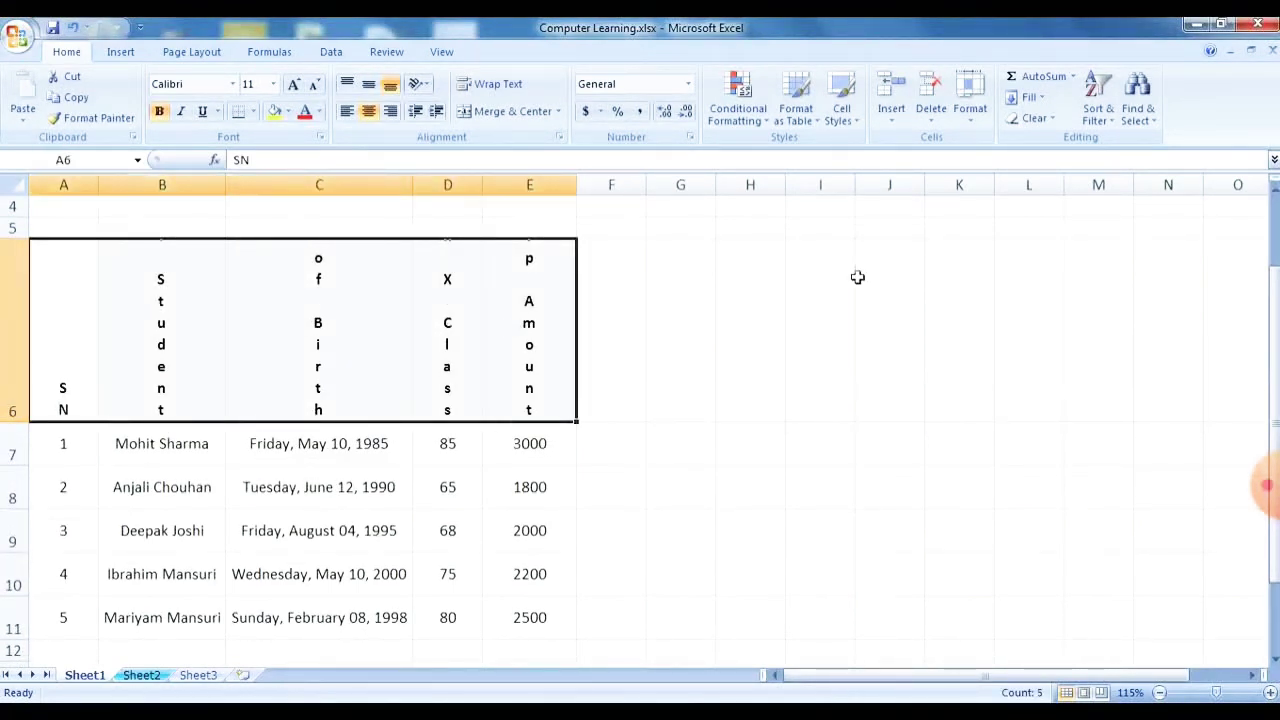
pyautogui.click(689, 137)
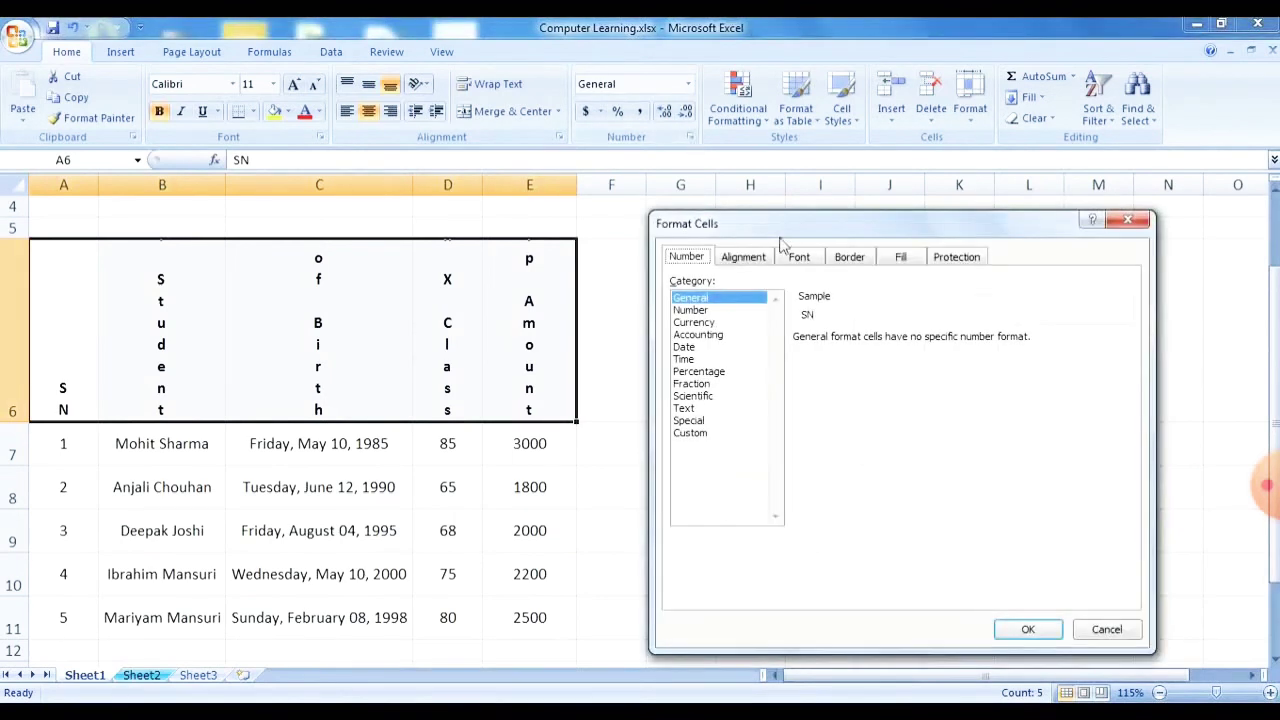
# Step: Rotate the row 6 header text to -45 degrees in Format Cells Alignment
pyautogui.click(738, 257)
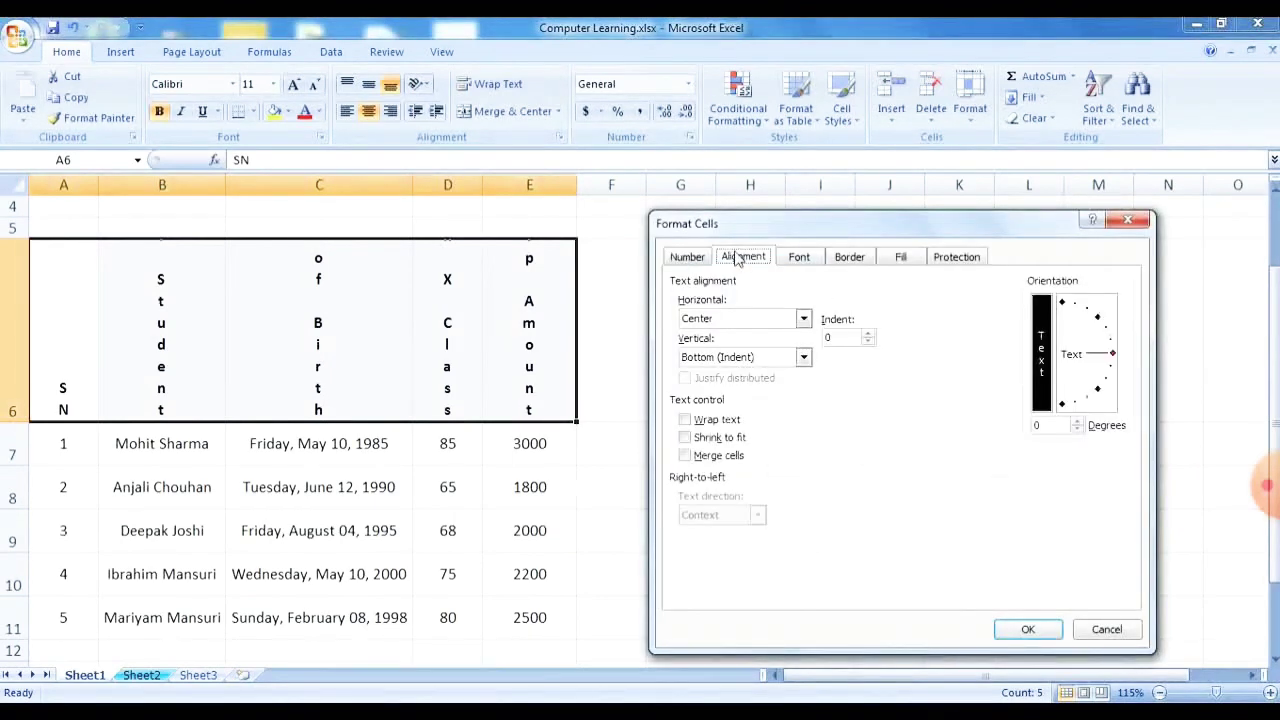
pyautogui.click(1076, 429)
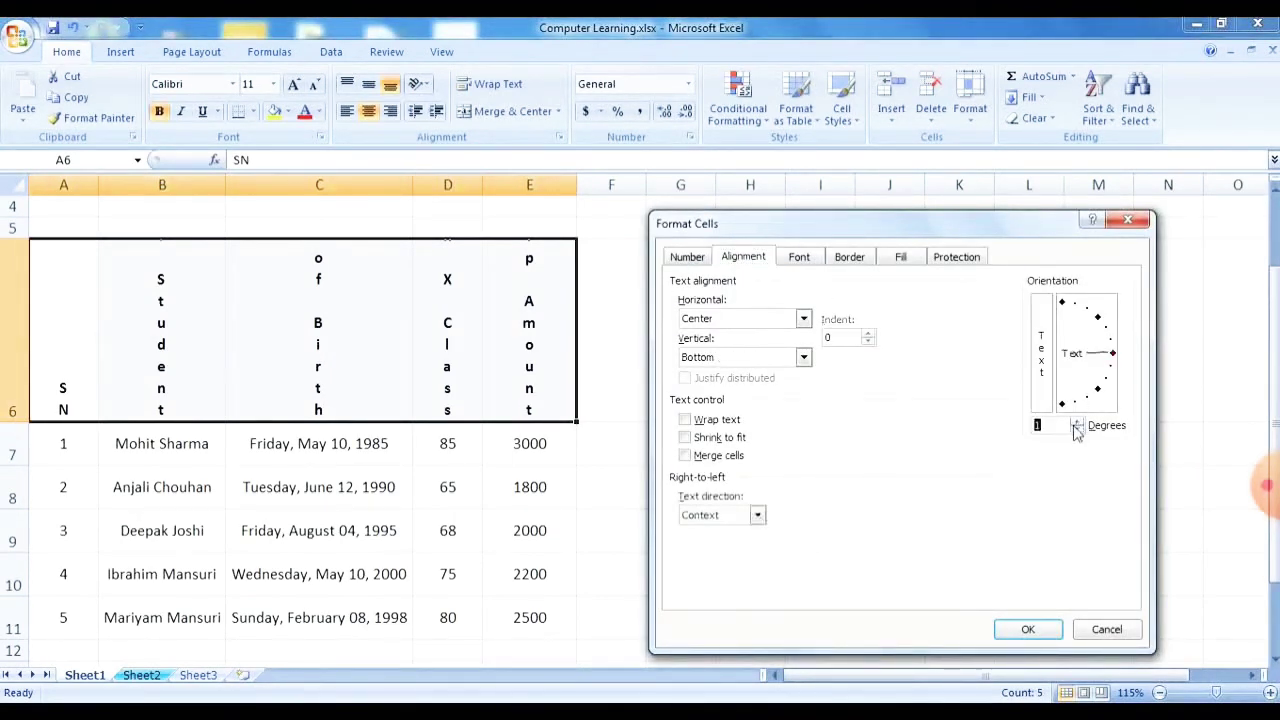
pyautogui.click(1079, 428)
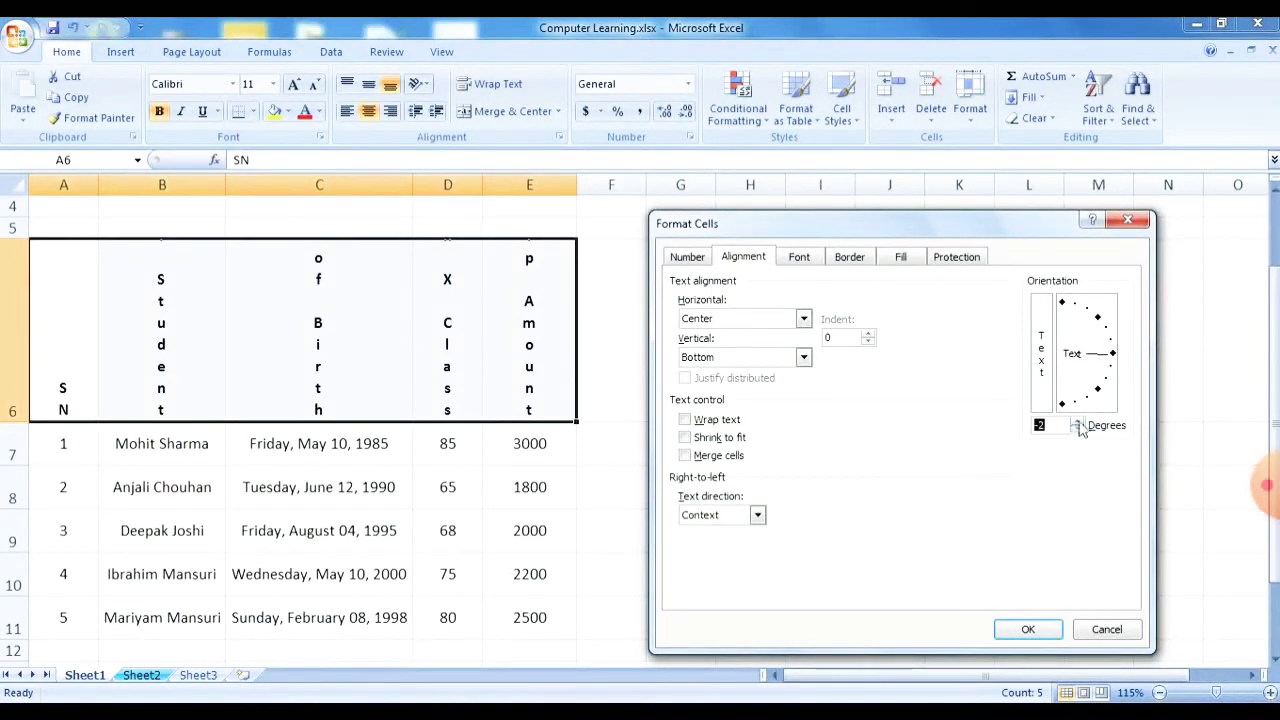
pyautogui.moveTo(1109, 362); pyautogui.dragTo(1098, 397)
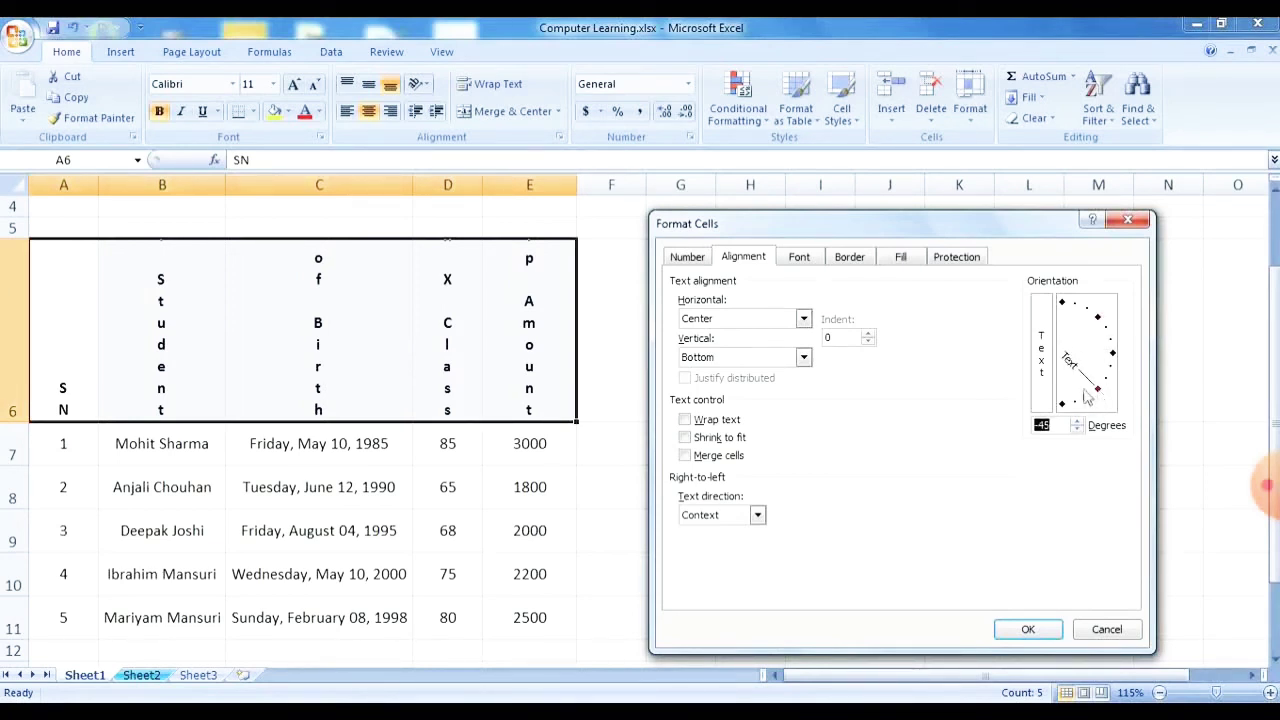
pyautogui.click(1028, 629)
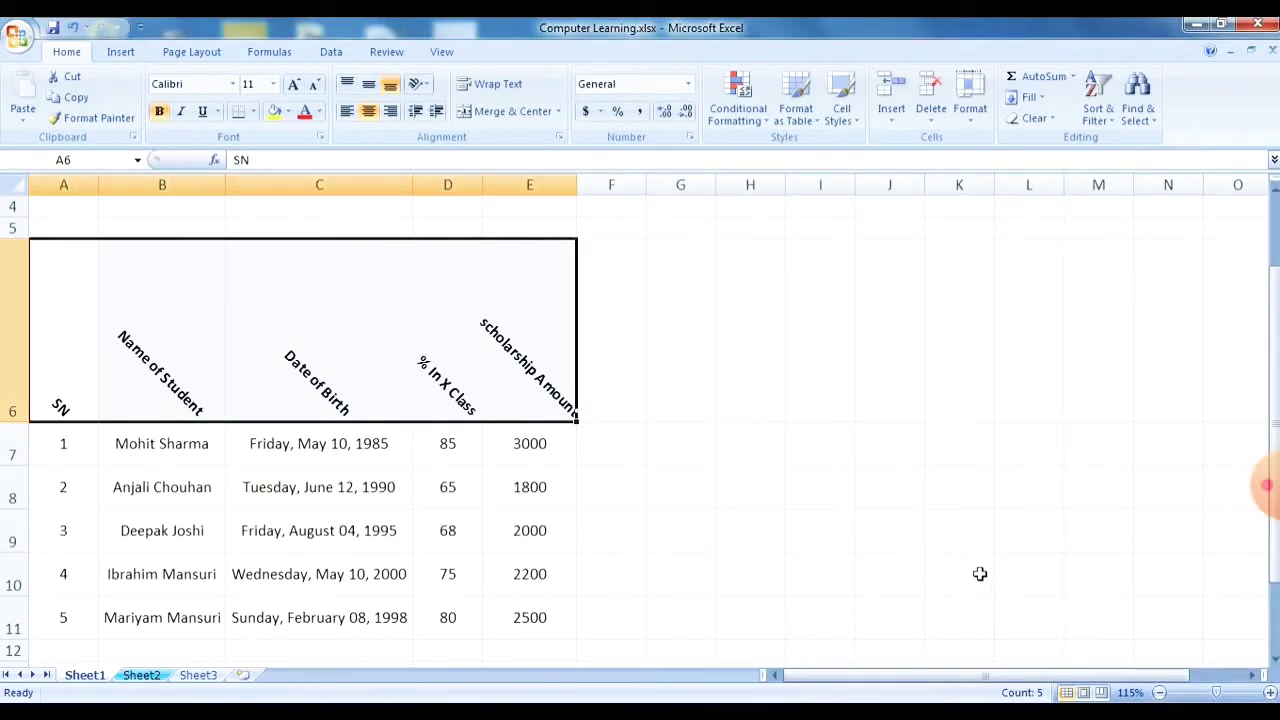
# Step: Reset the header text orientation to 0 degrees, then select the Name of Student header
pyautogui.click(690, 137)
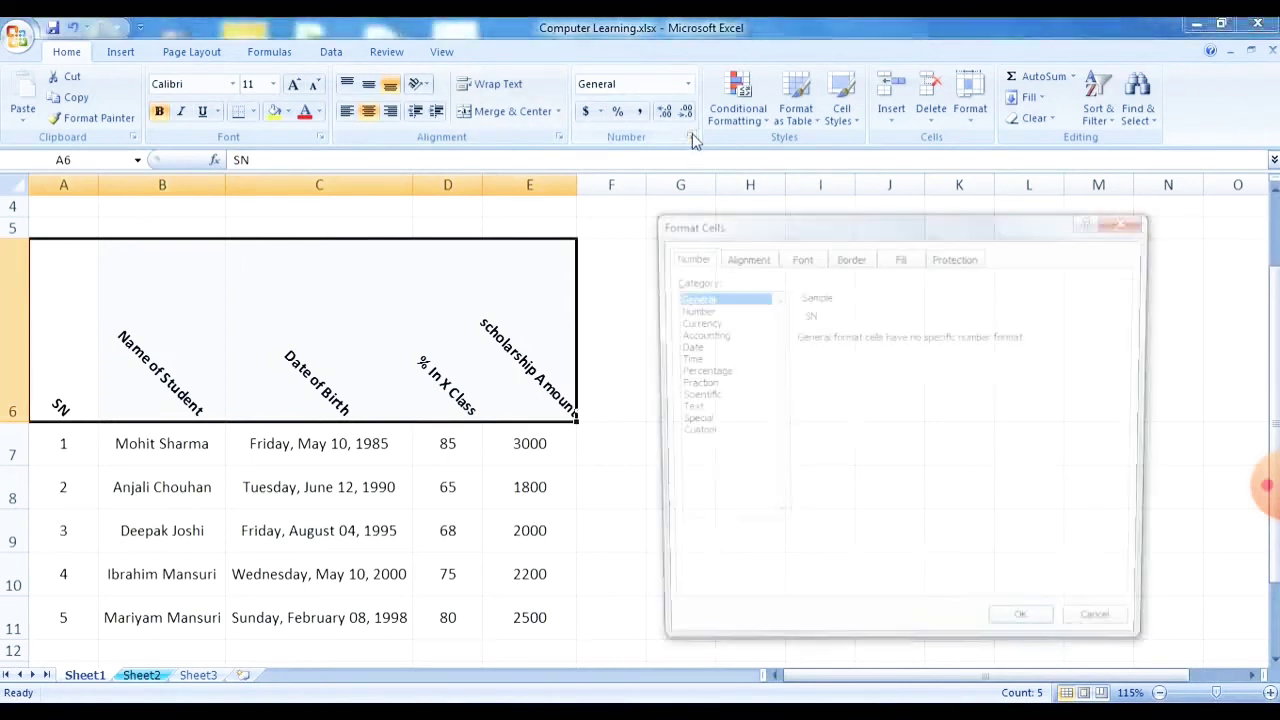
pyautogui.click(750, 258)
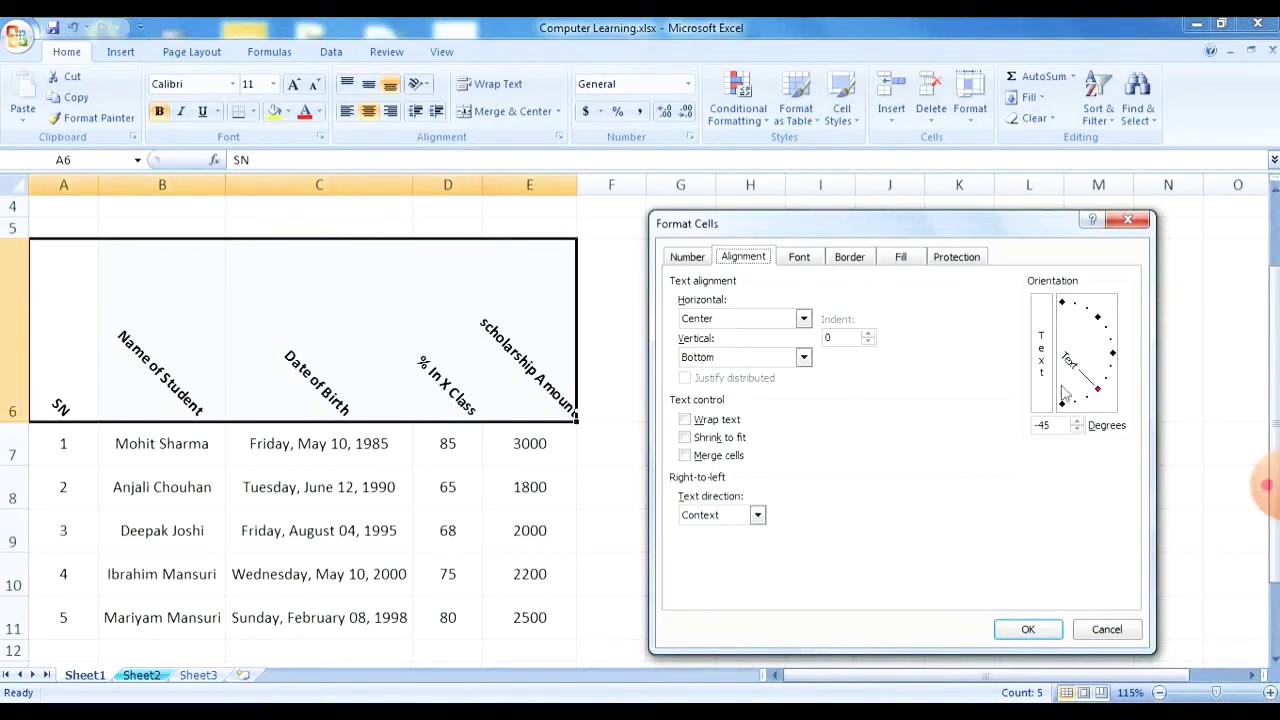
pyautogui.moveTo(1105, 370); pyautogui.dragTo(1112, 355)
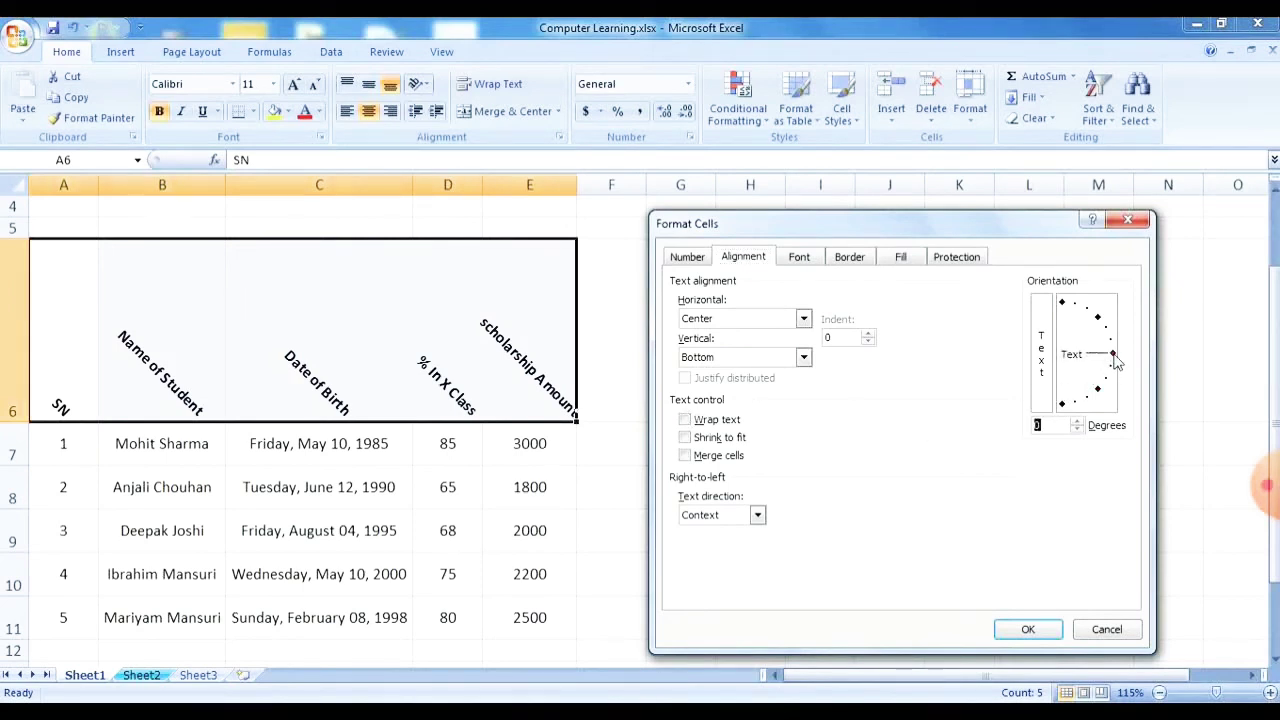
pyautogui.click(1052, 424)
pyautogui.click(1029, 634)
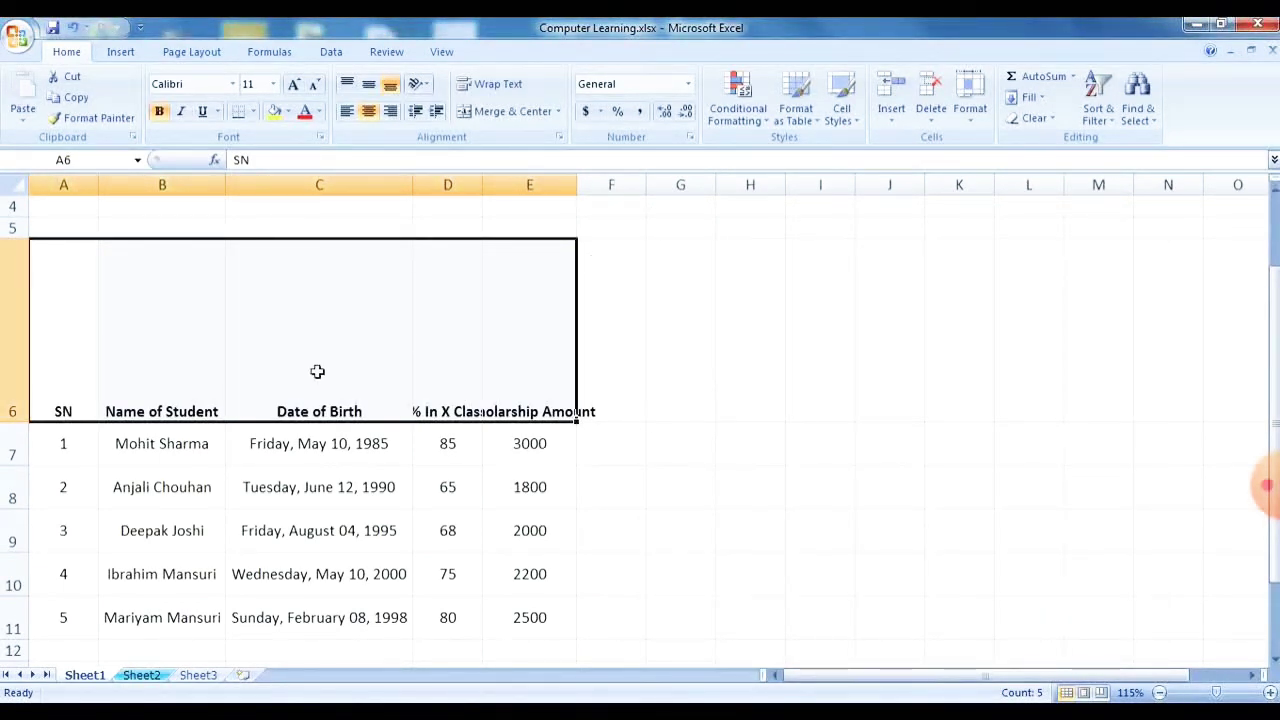
pyautogui.click(148, 387)
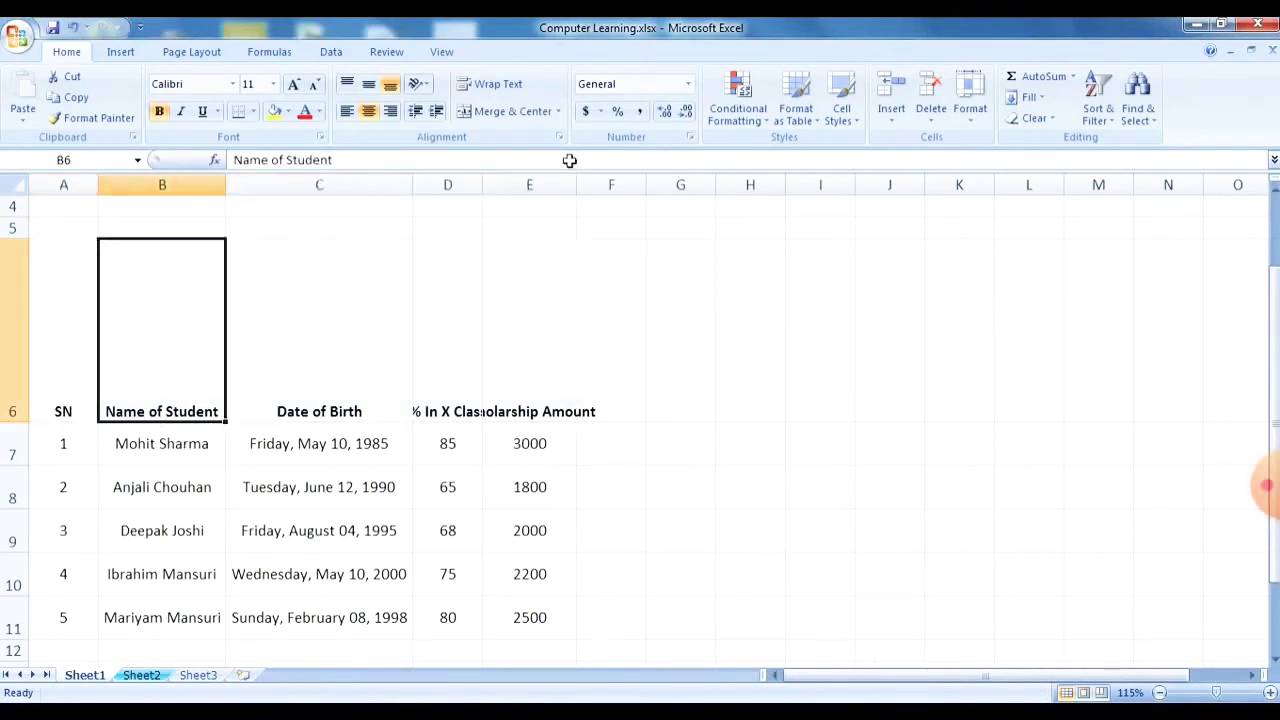
pyautogui.click(690, 136)
pyautogui.click(744, 258)
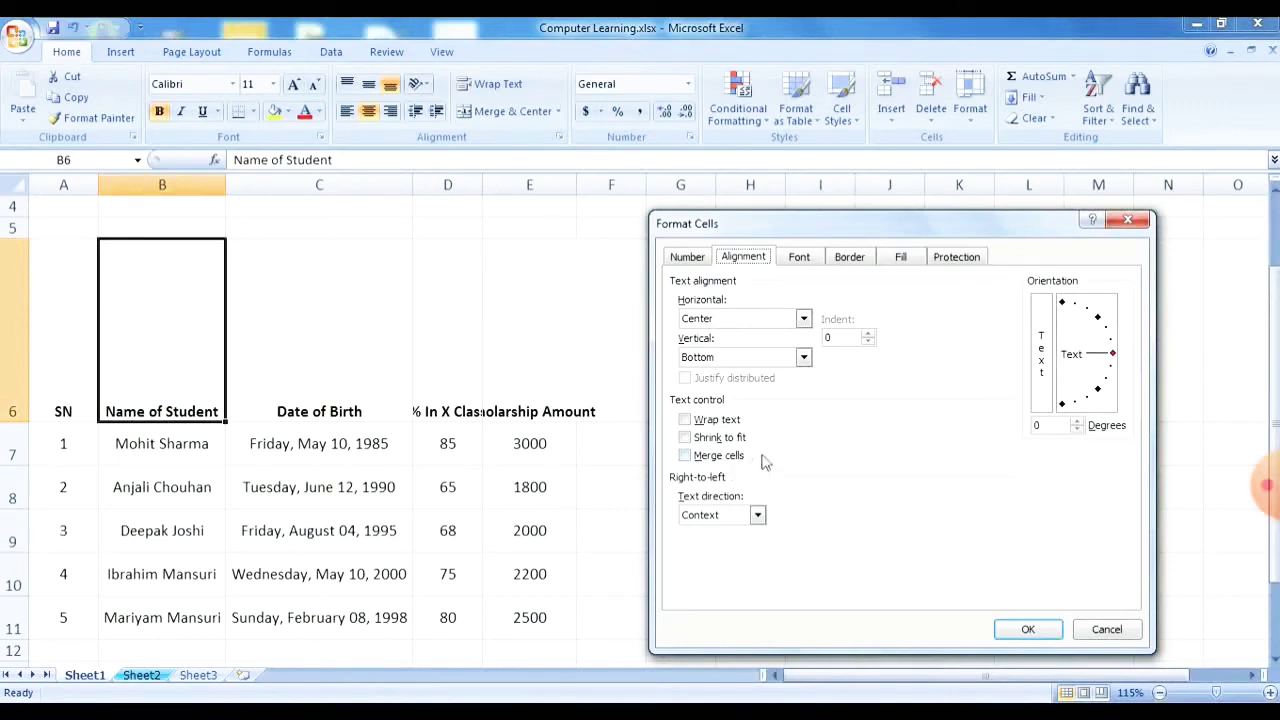
pyautogui.click(726, 421)
pyautogui.click(1106, 629)
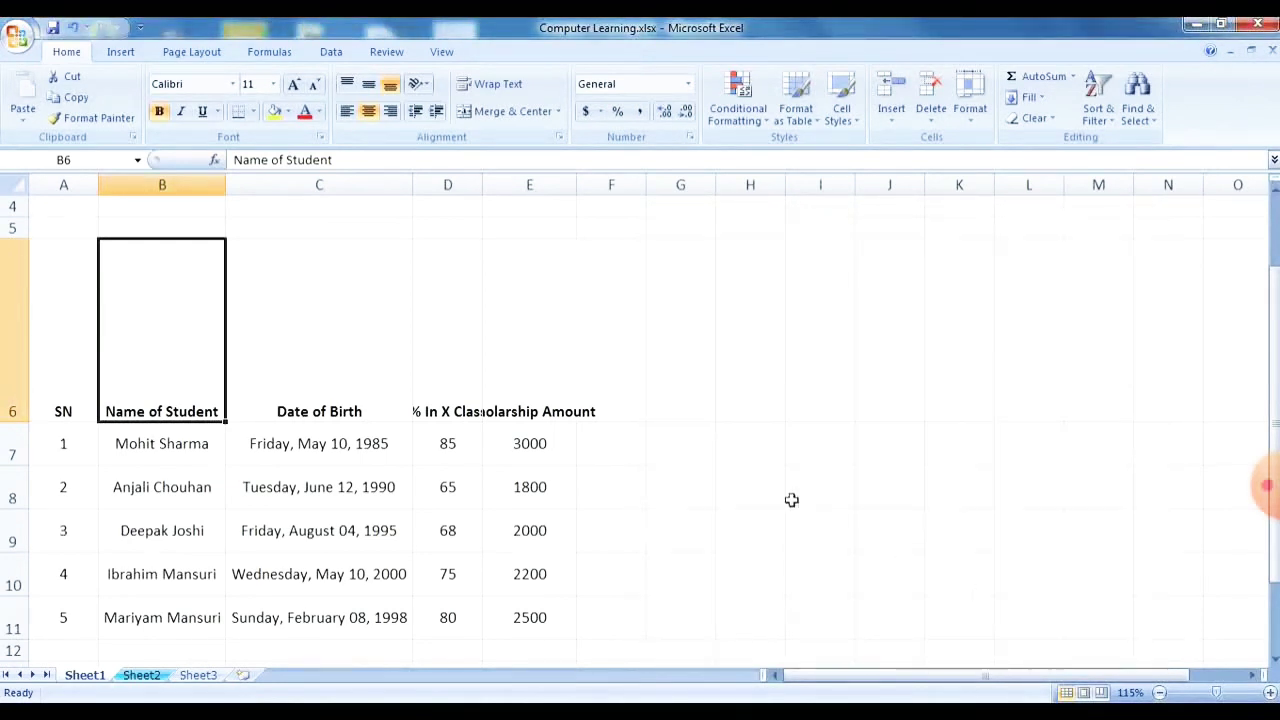
pyautogui.click(783, 501)
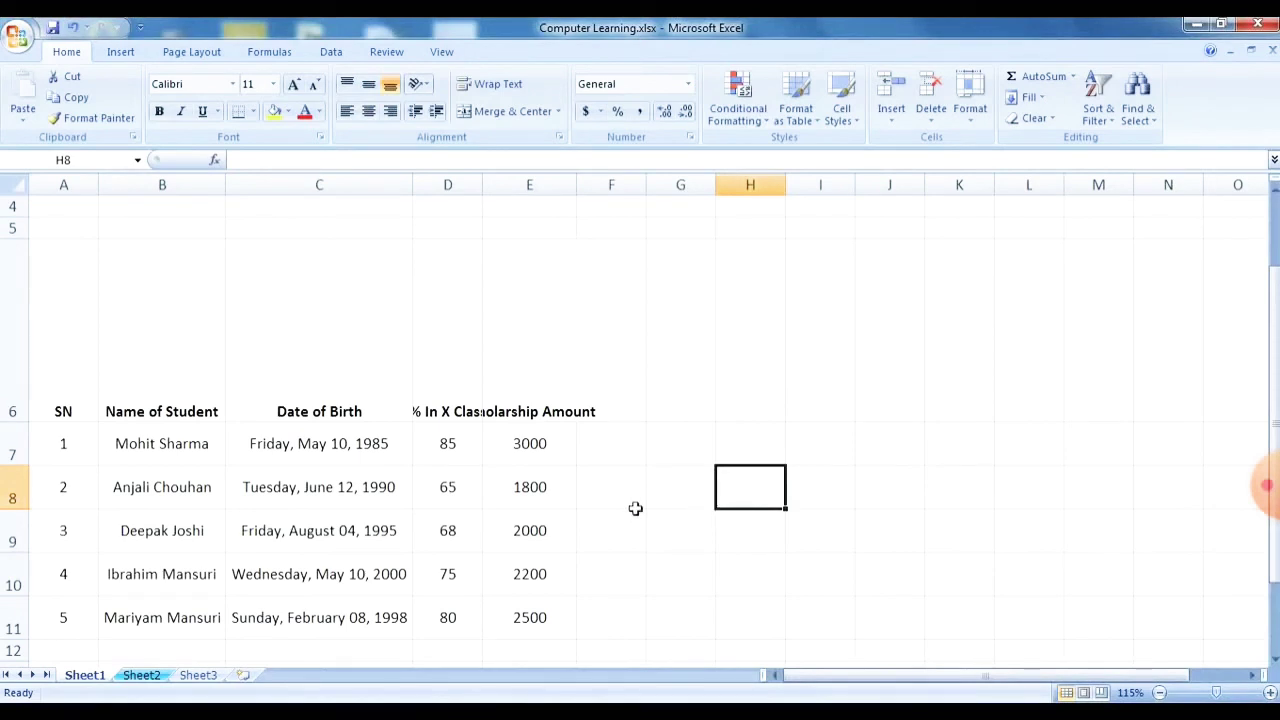
pyautogui.click(81, 389)
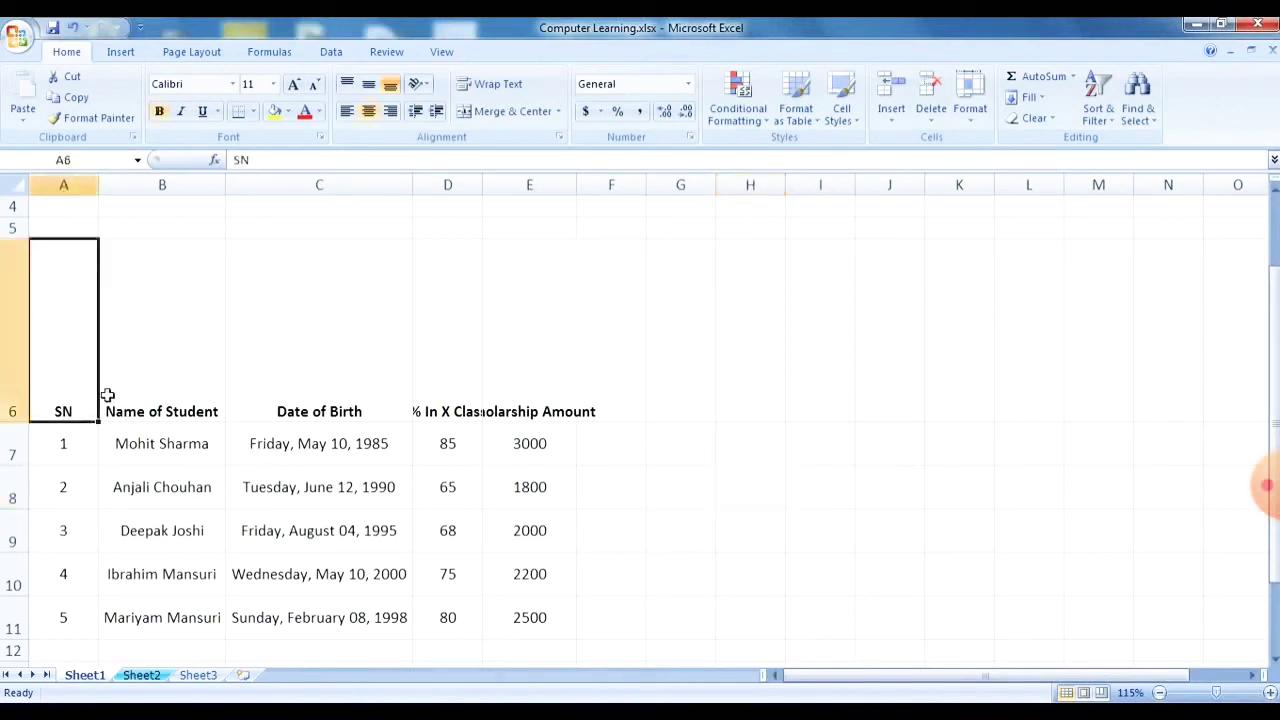
pyautogui.click(177, 376)
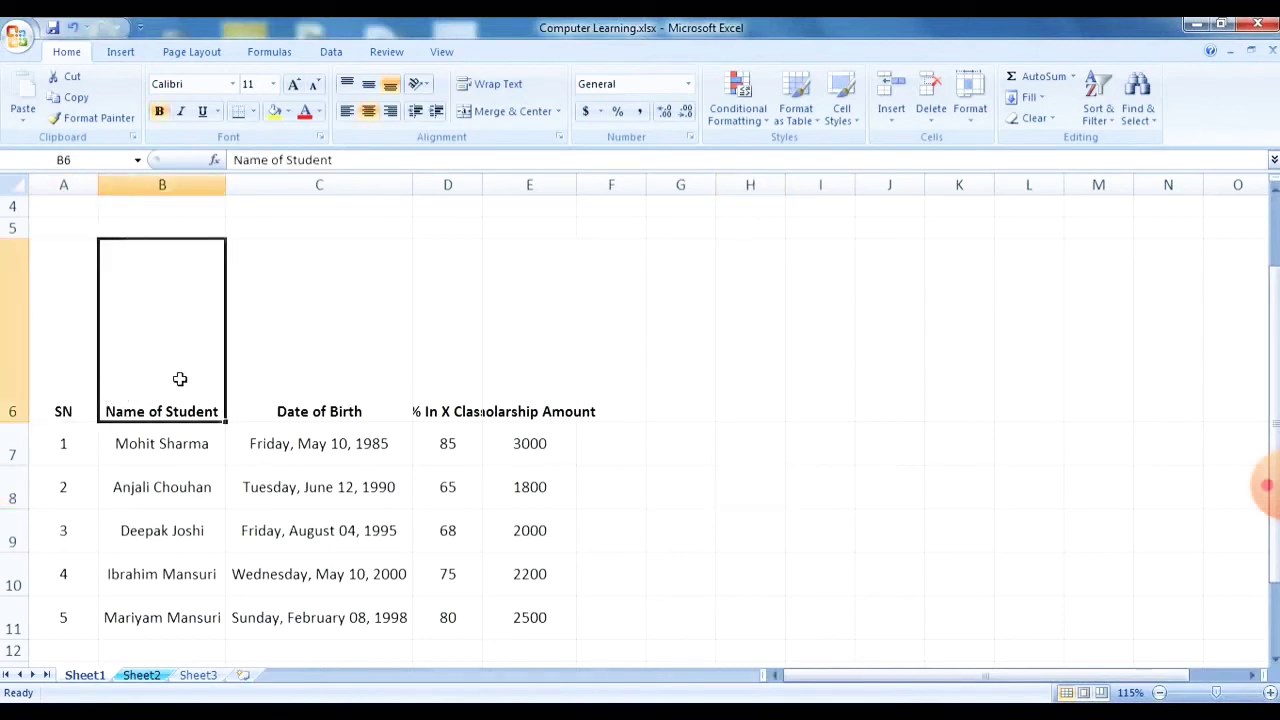
pyautogui.click(38, 394)
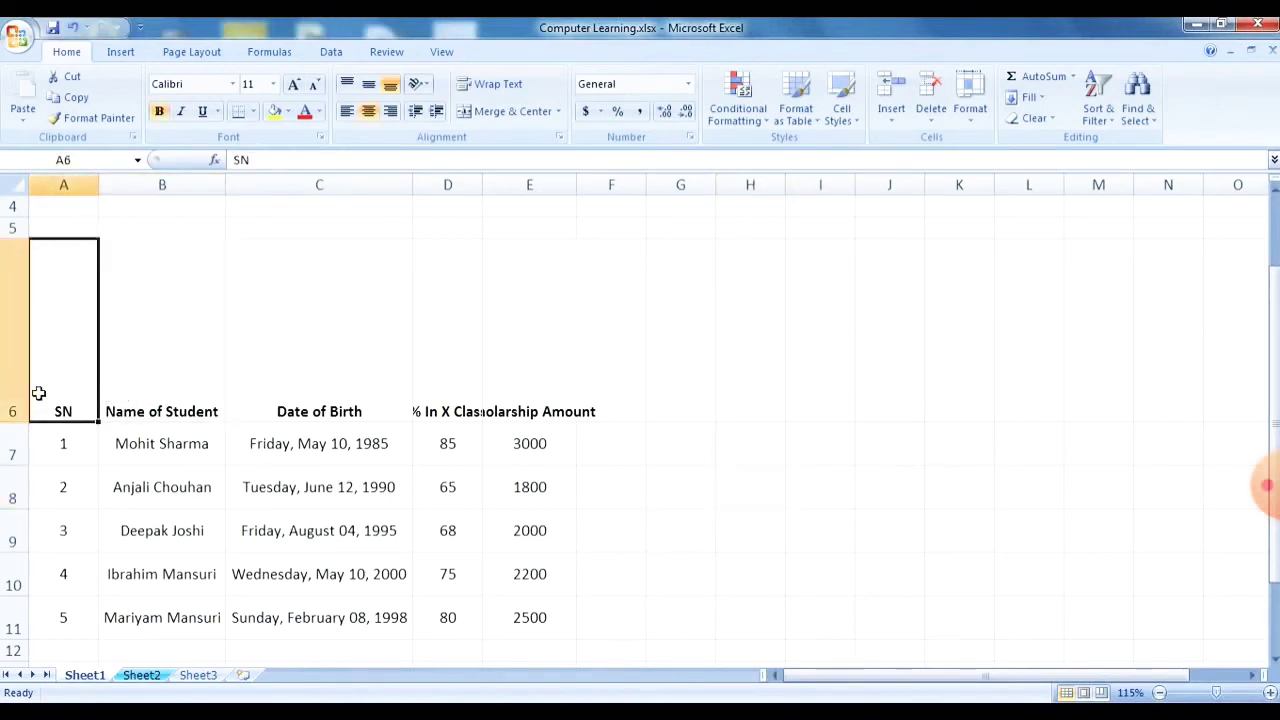
pyautogui.click(189, 361)
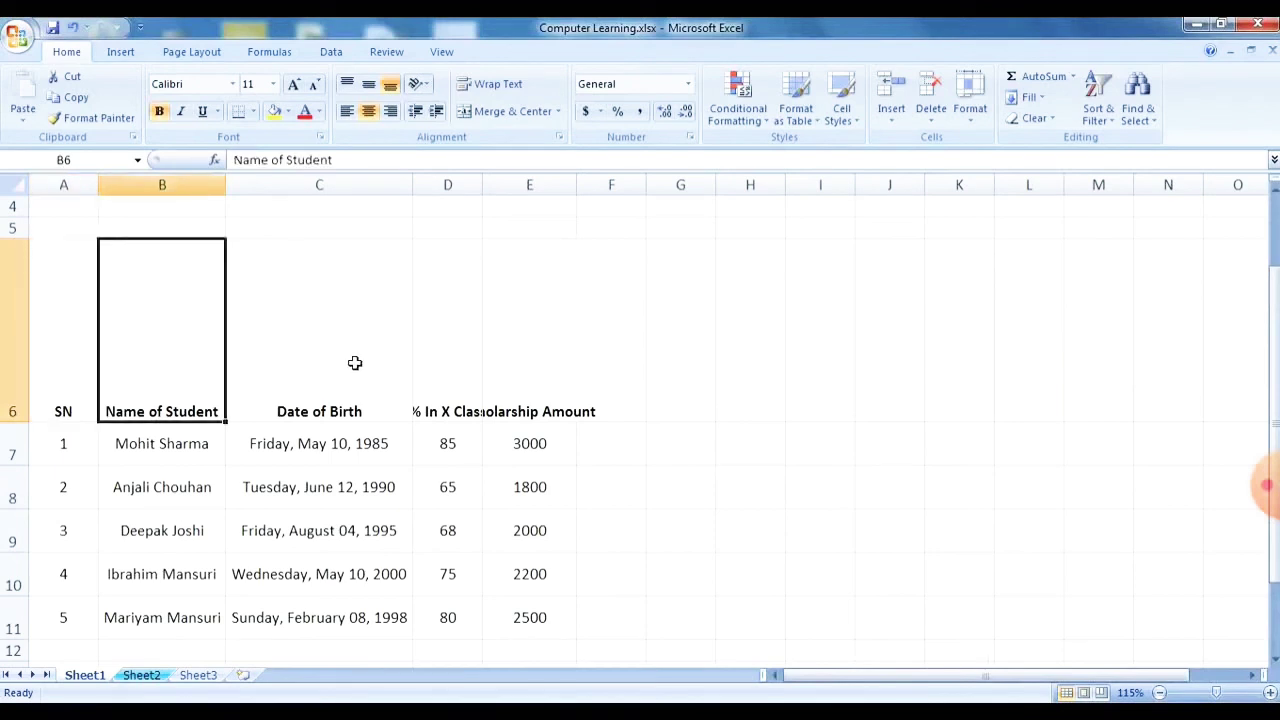
pyautogui.click(352, 363)
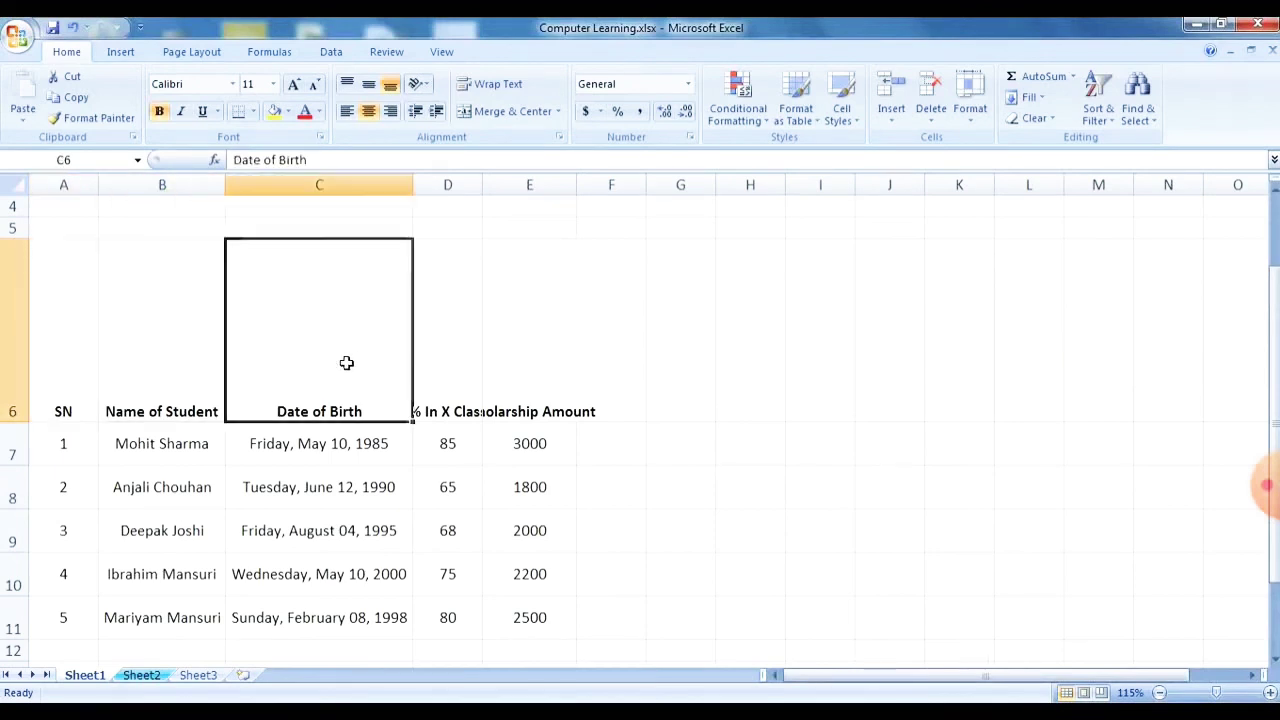
pyautogui.click(444, 376)
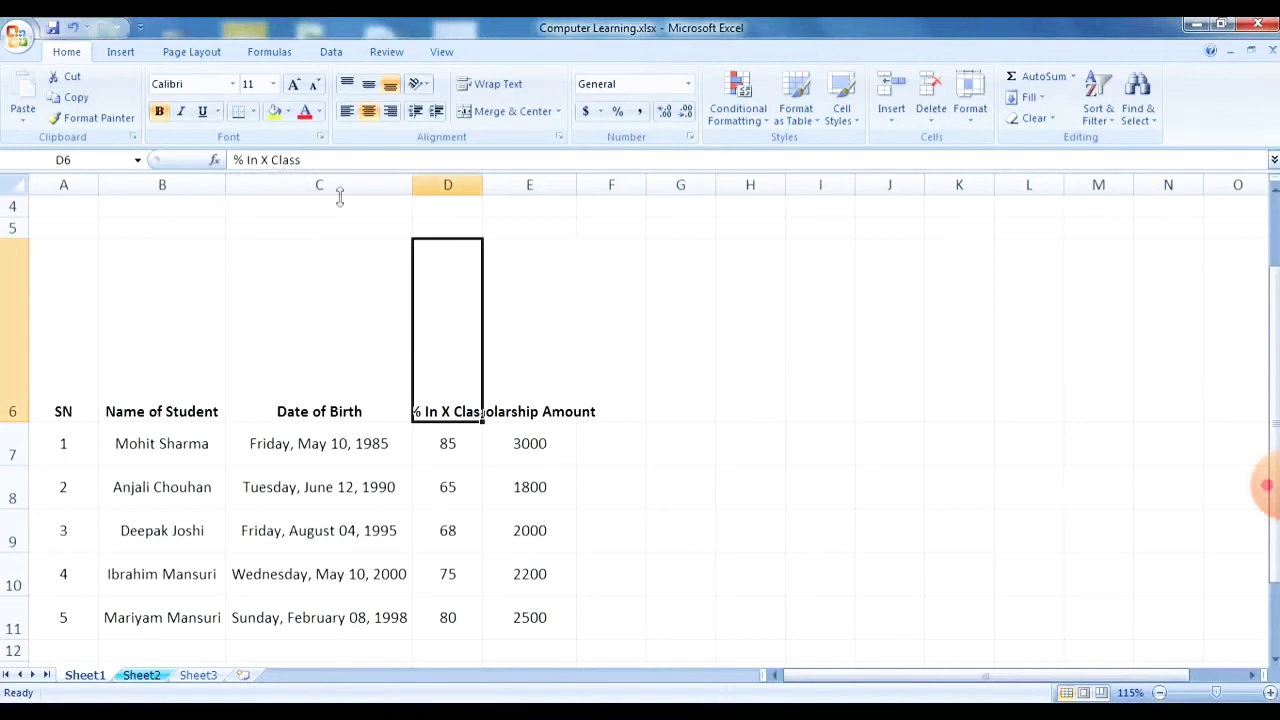
pyautogui.click(523, 400)
pyautogui.click(443, 400)
pyautogui.click(526, 376)
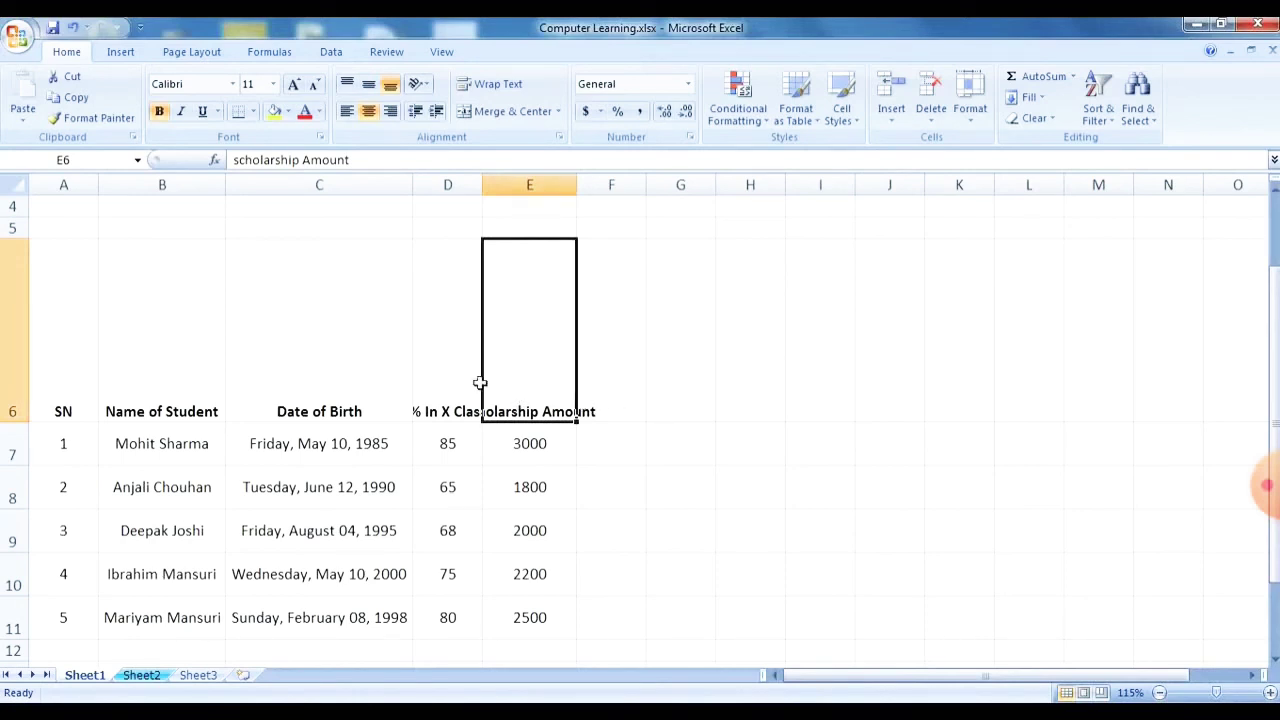
pyautogui.click(446, 383)
pyautogui.moveTo(78, 375); pyautogui.dragTo(563, 630)
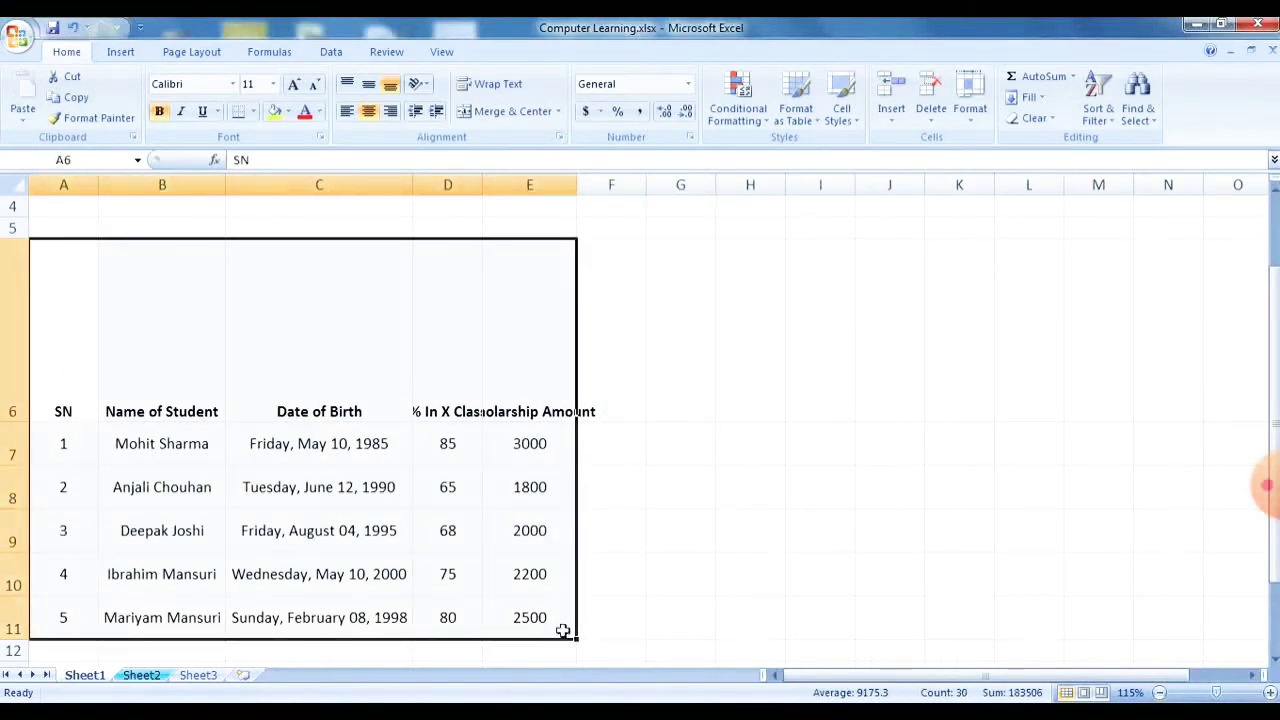
pyautogui.click(689, 138)
pyautogui.click(755, 260)
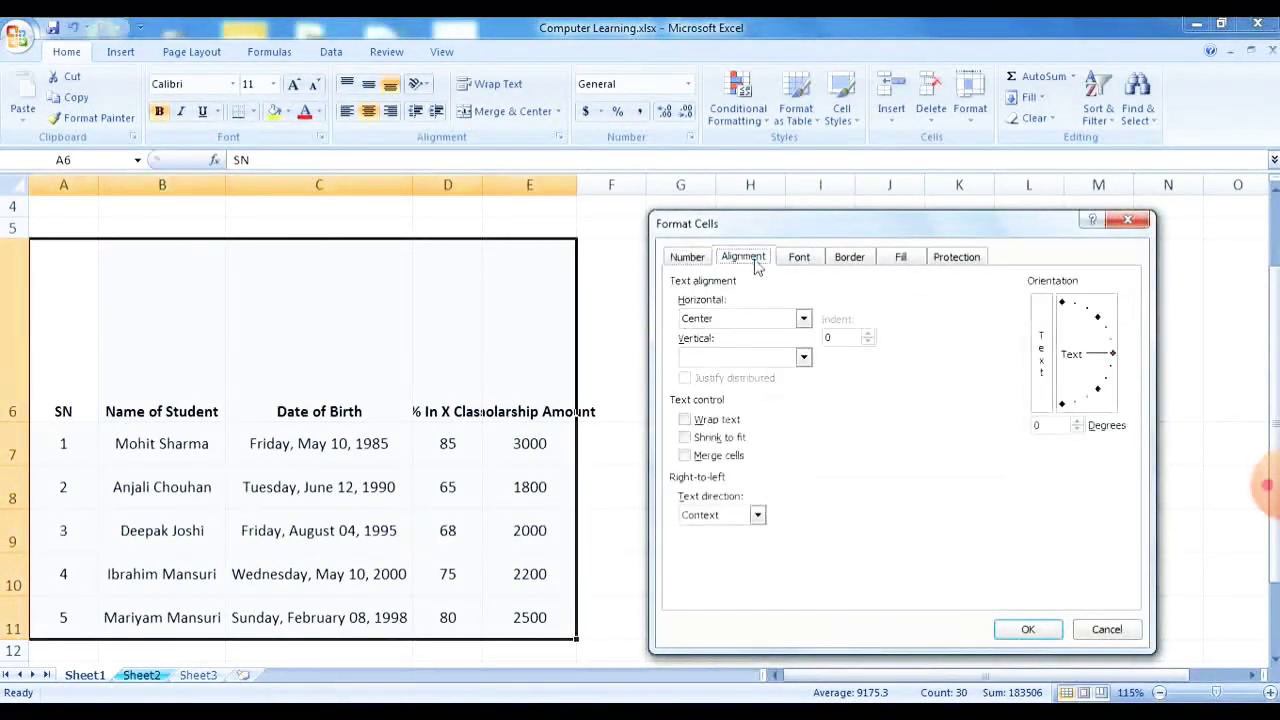
pyautogui.click(685, 420)
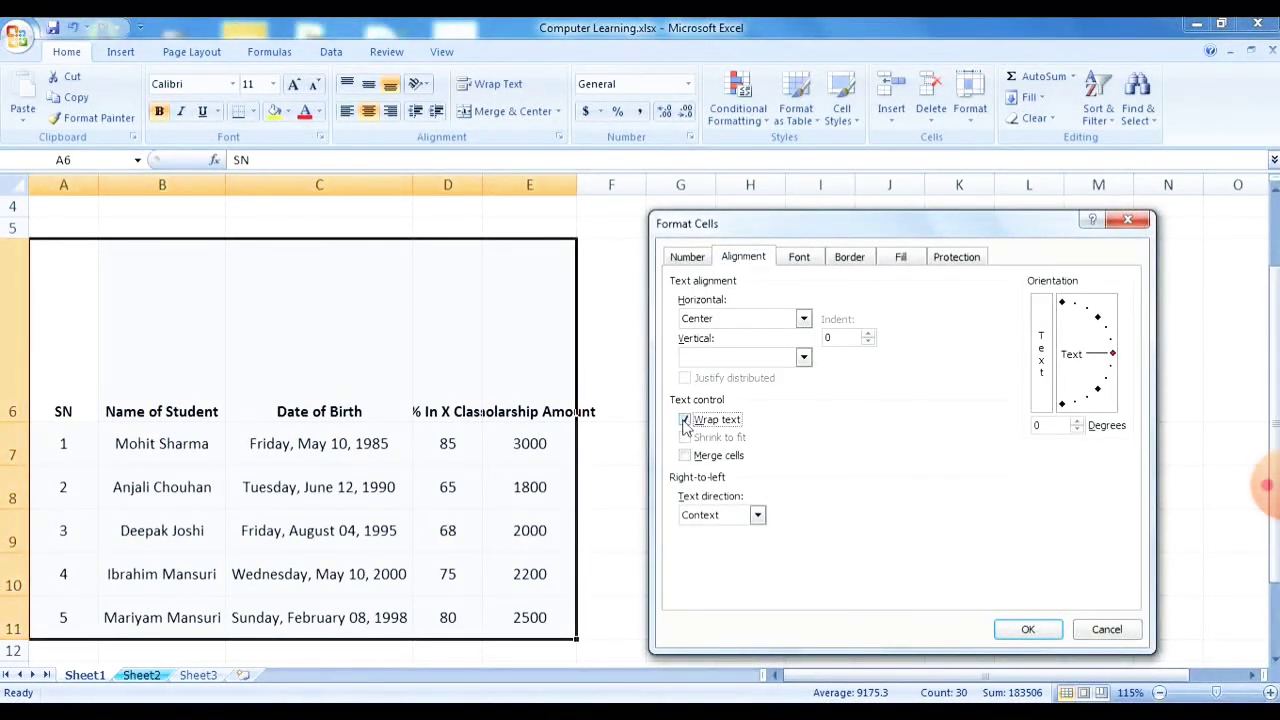
pyautogui.click(1028, 629)
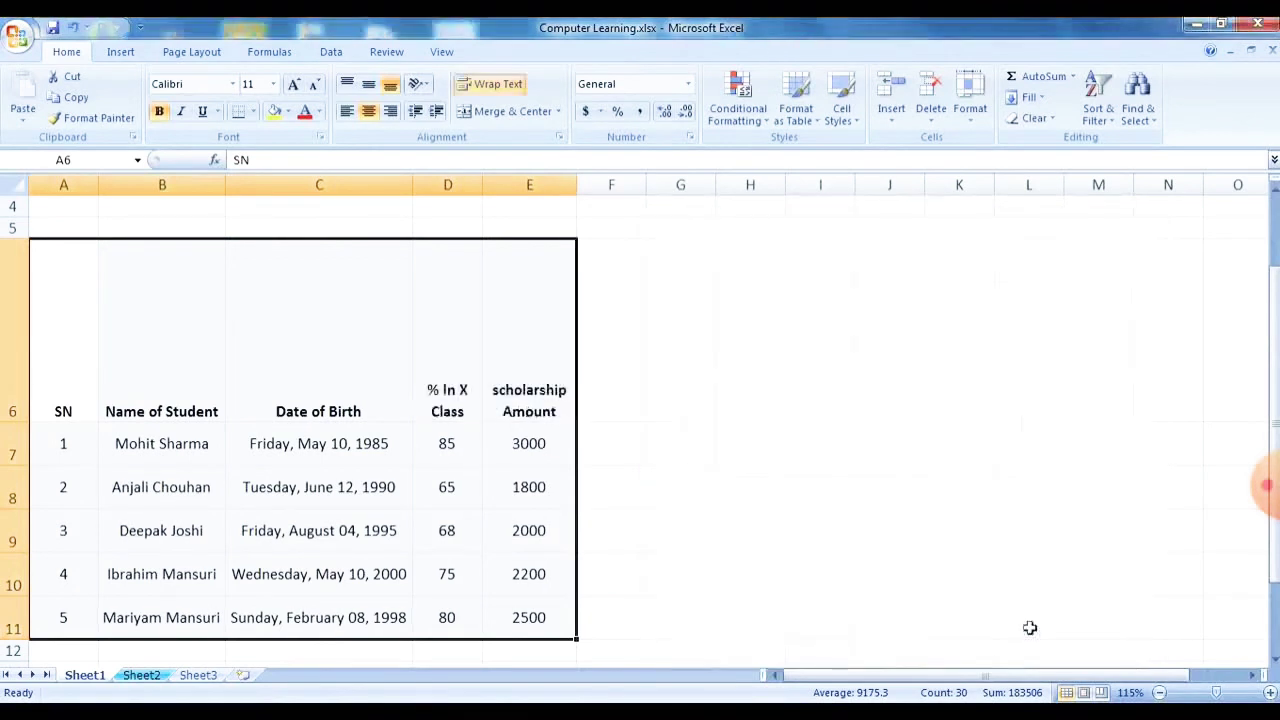
pyautogui.click(644, 530)
pyautogui.click(447, 390)
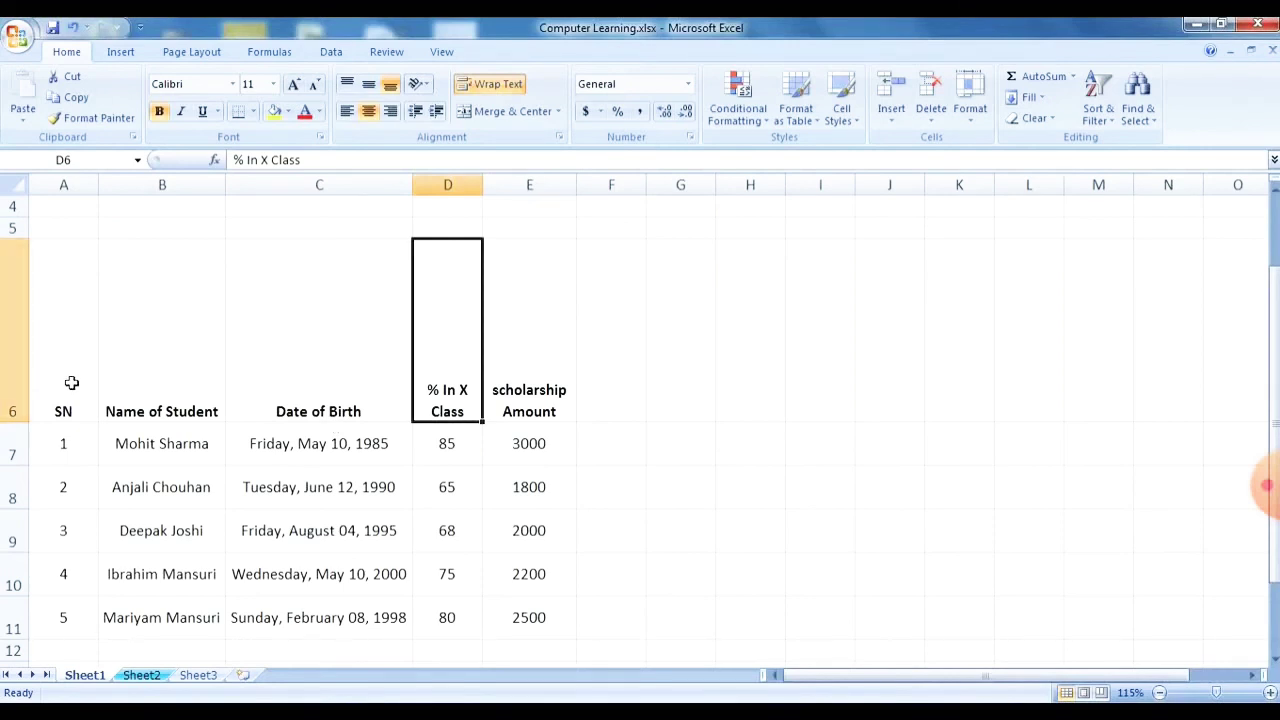
pyautogui.moveTo(72, 383); pyautogui.dragTo(536, 385)
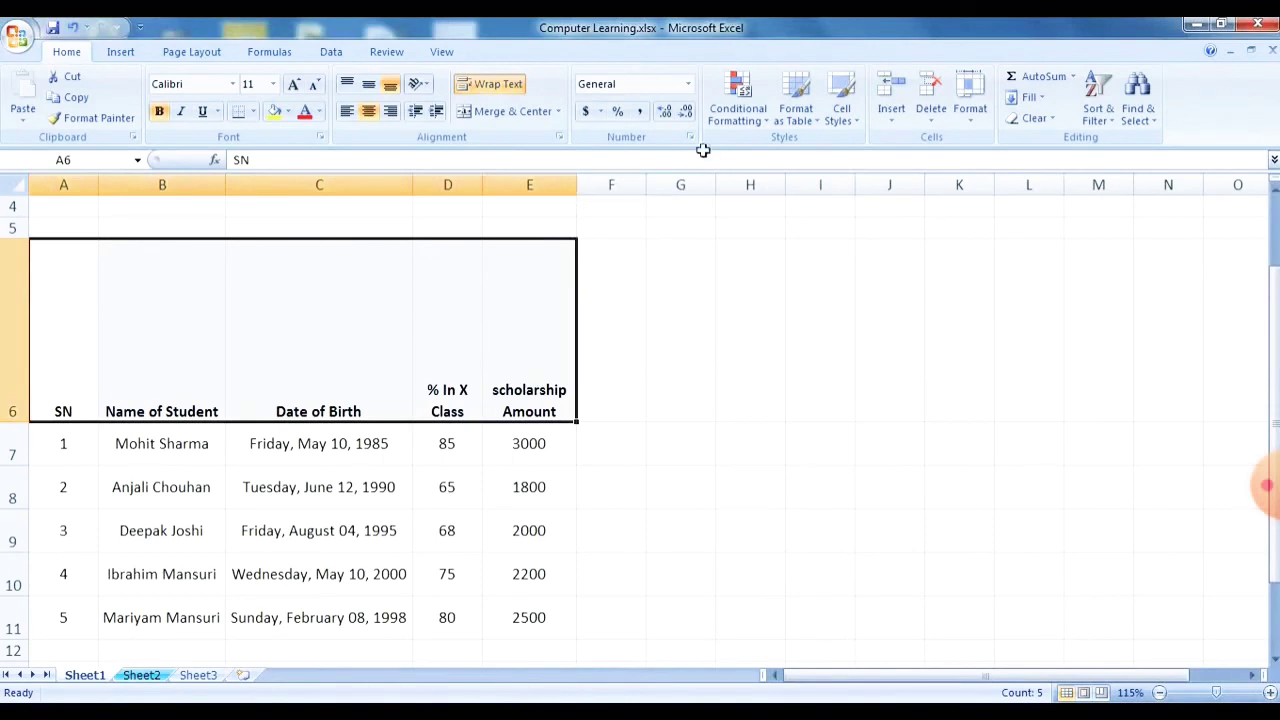
pyautogui.click(694, 137)
pyautogui.click(743, 257)
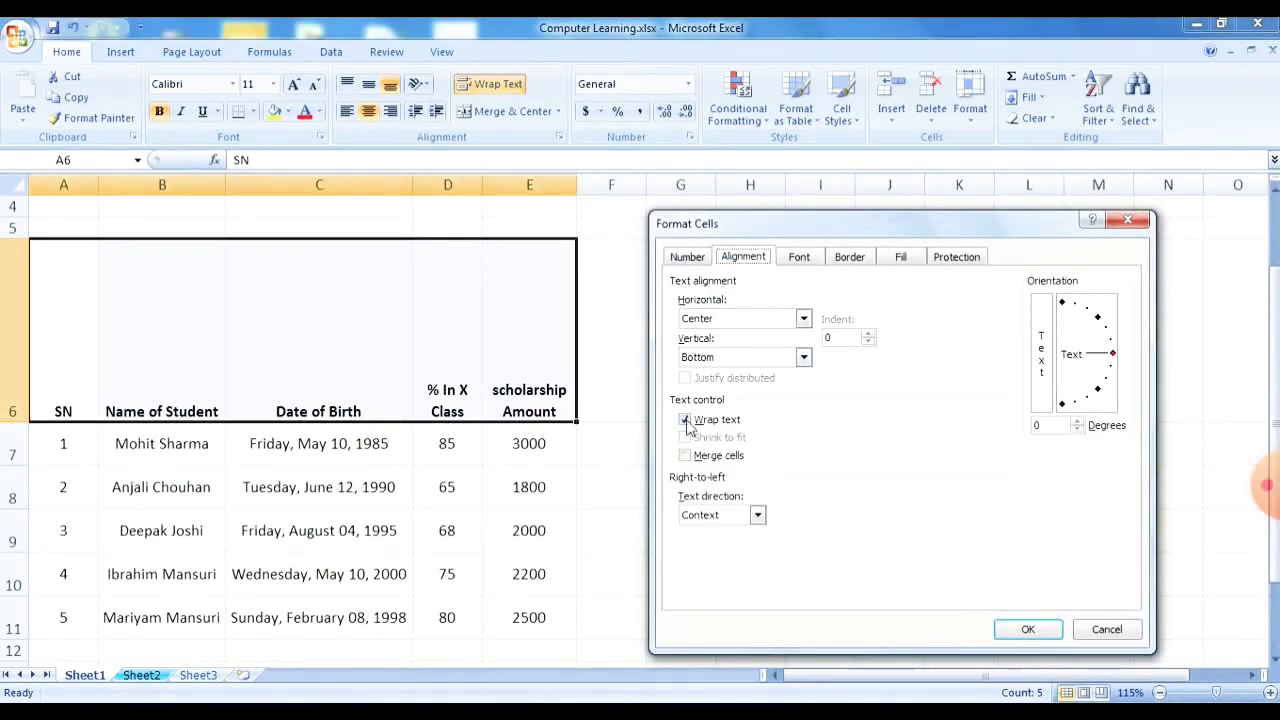
pyautogui.click(1110, 632)
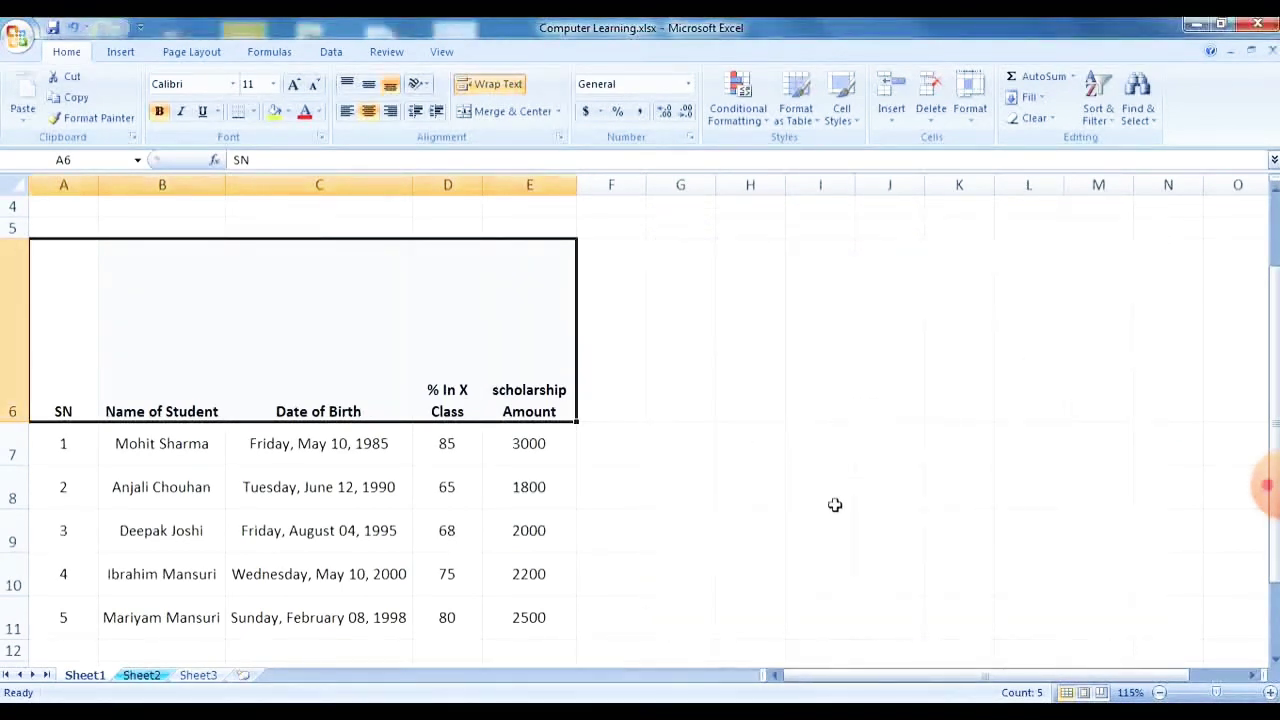
pyautogui.click(749, 453)
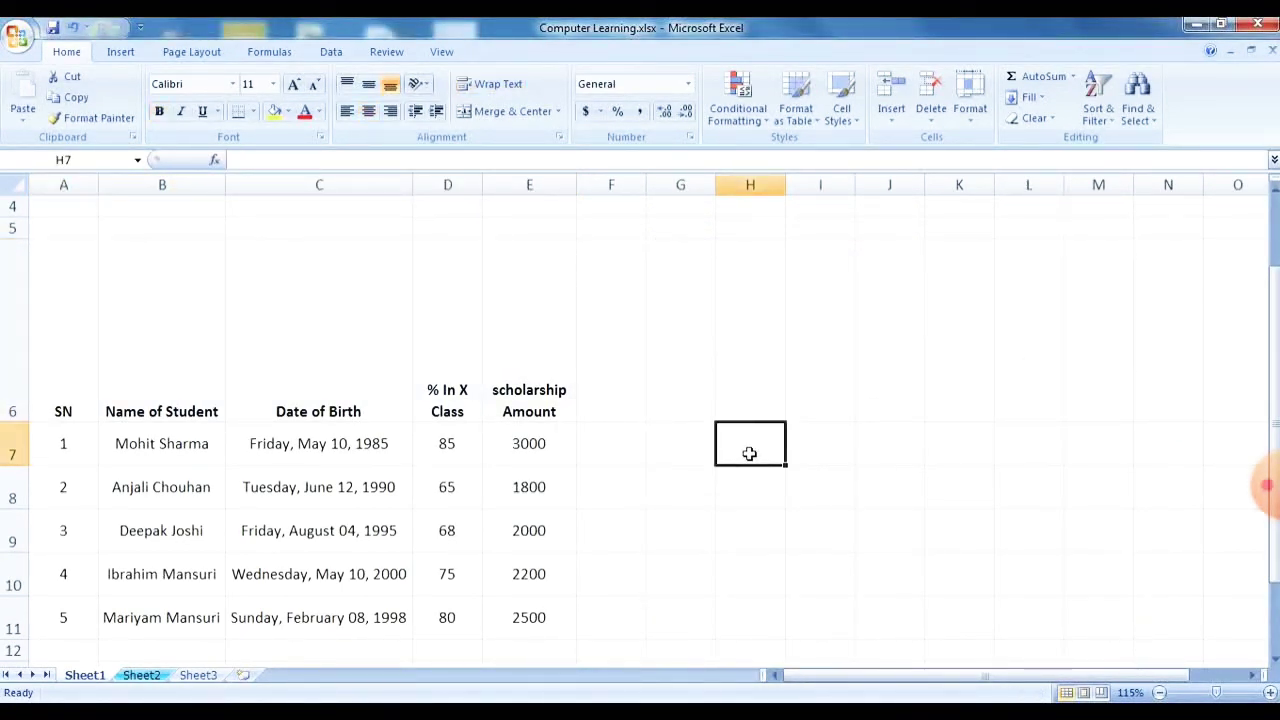
# Step: Enter a sample student's full name in cell H7 and reselect H7
pyautogui.write('Mohan sharma')
pyautogui.press('Return')
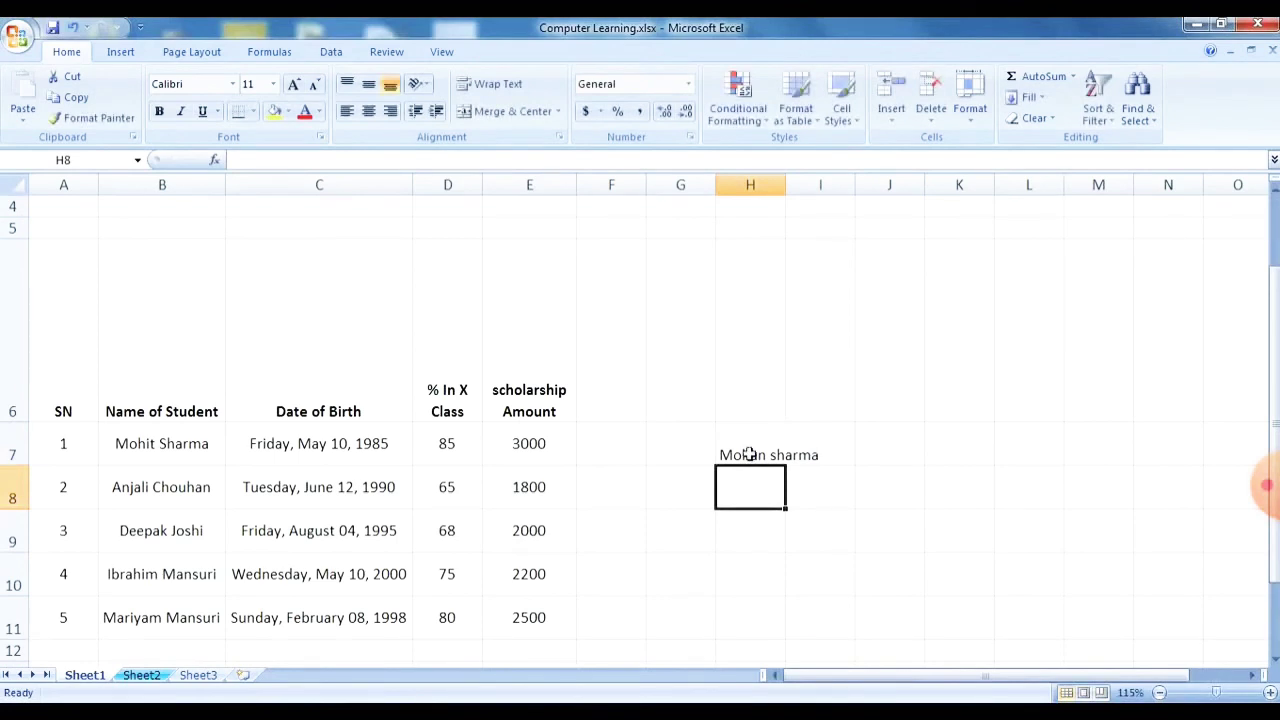
pyautogui.click(750, 454)
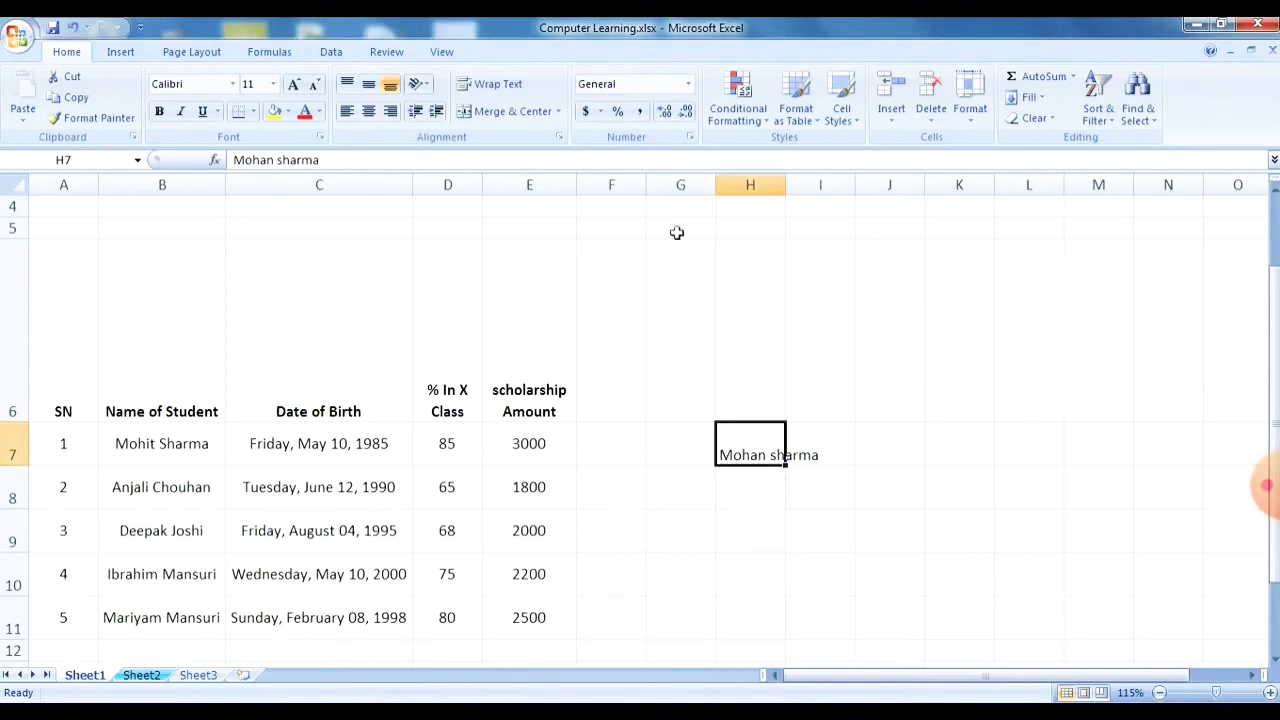
pyautogui.click(689, 137)
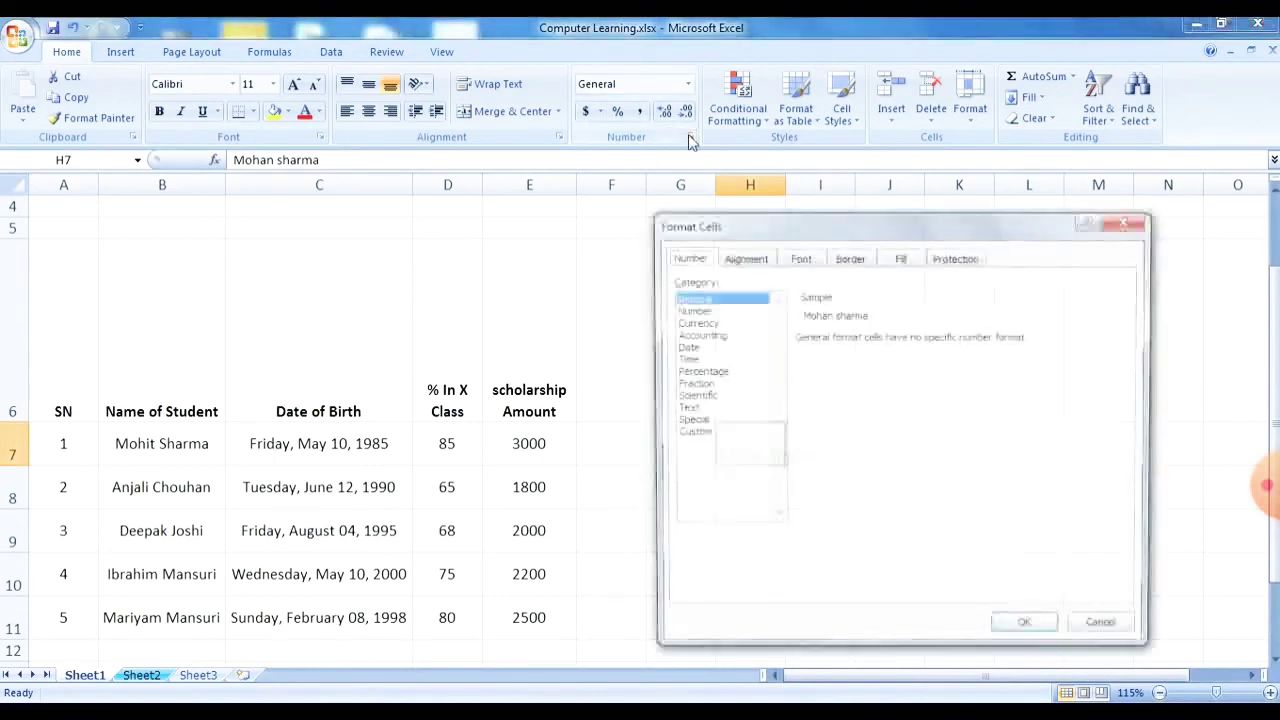
pyautogui.click(743, 259)
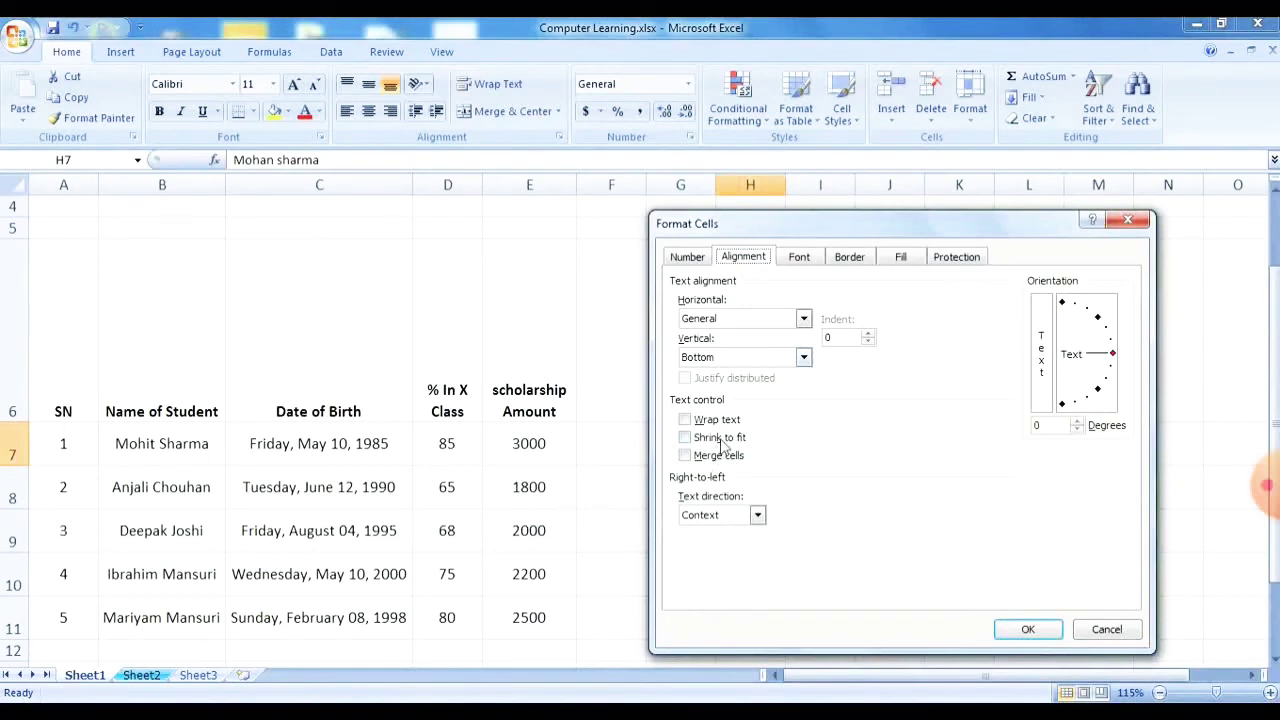
pyautogui.click(721, 441)
pyautogui.click(1100, 632)
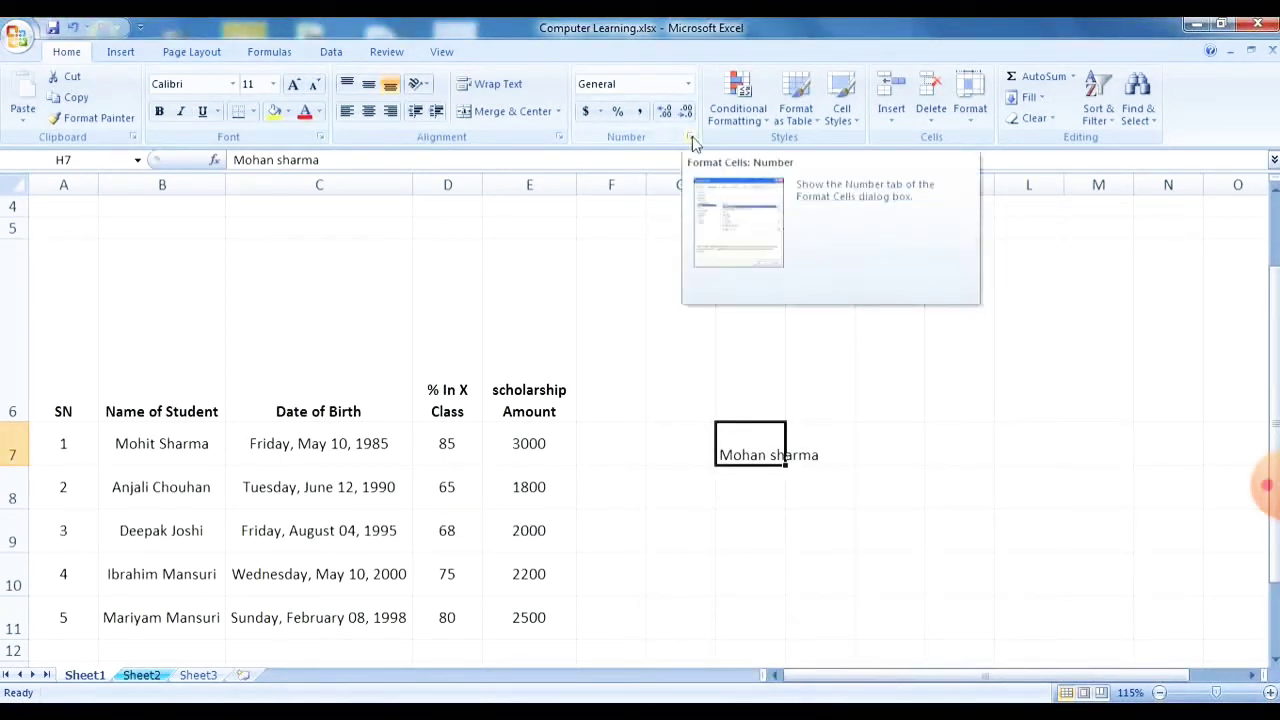
pyautogui.click(690, 138)
pyautogui.click(742, 260)
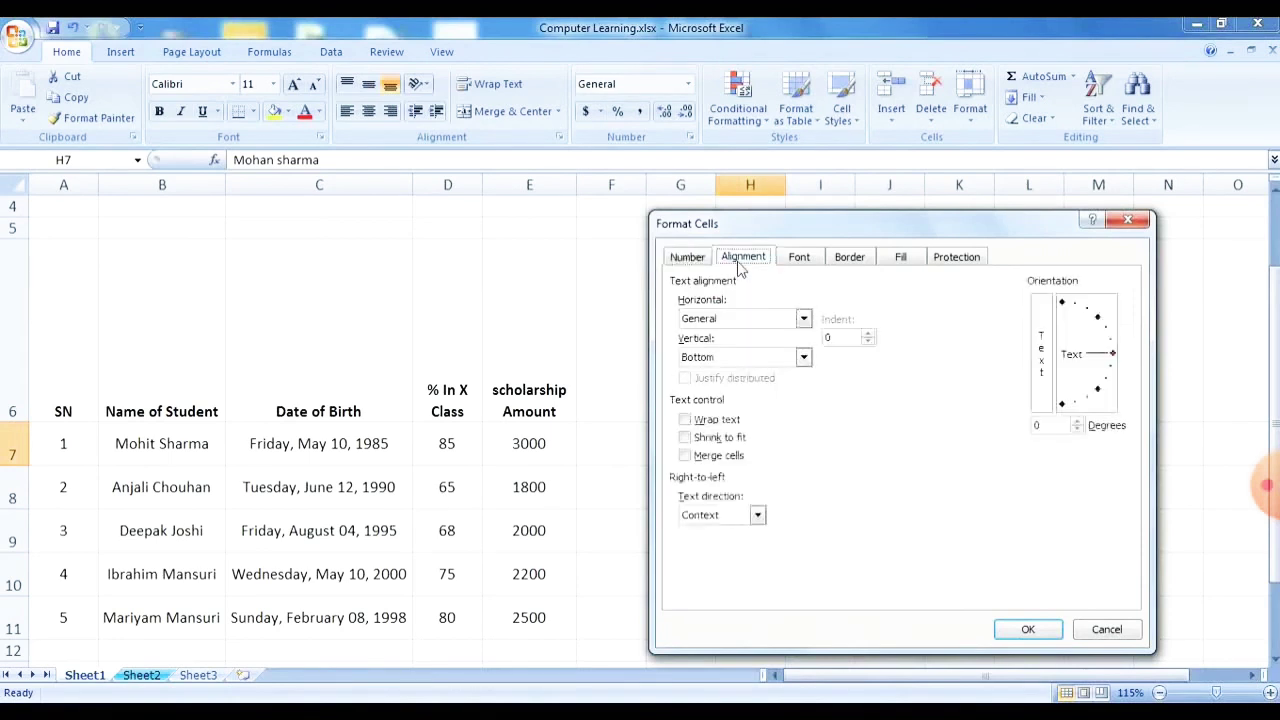
pyautogui.click(699, 451)
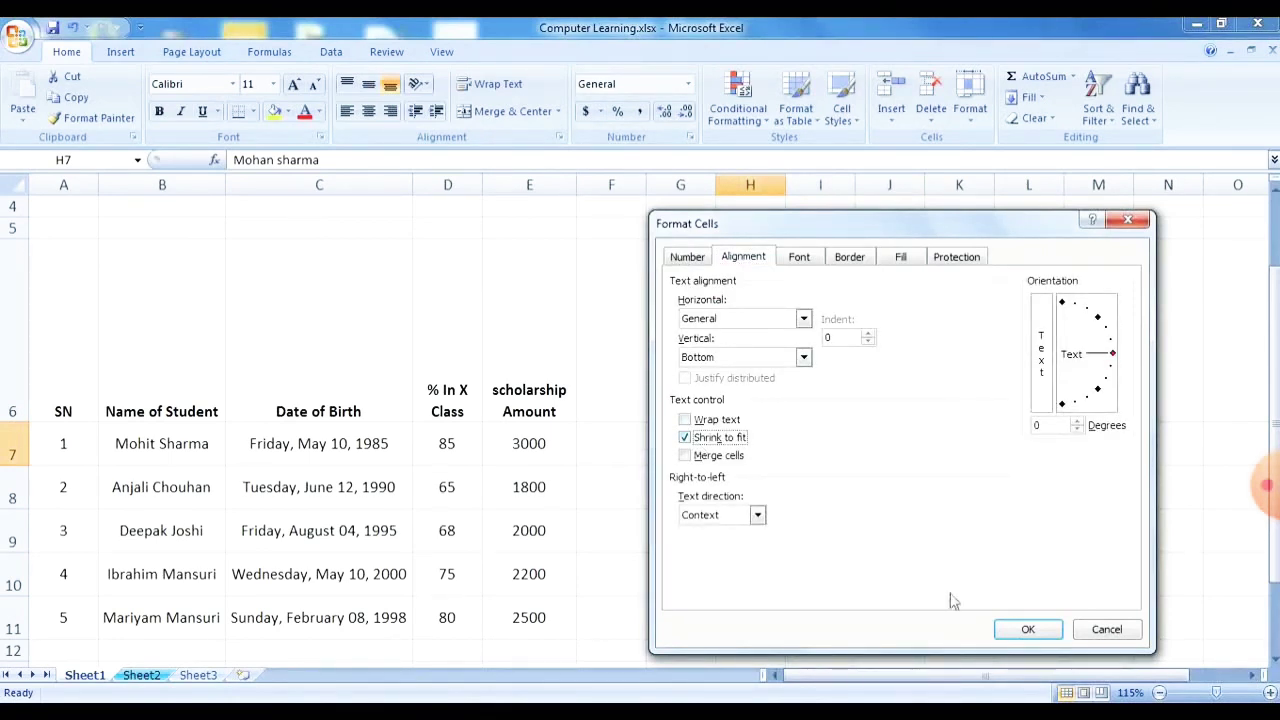
pyautogui.click(1014, 632)
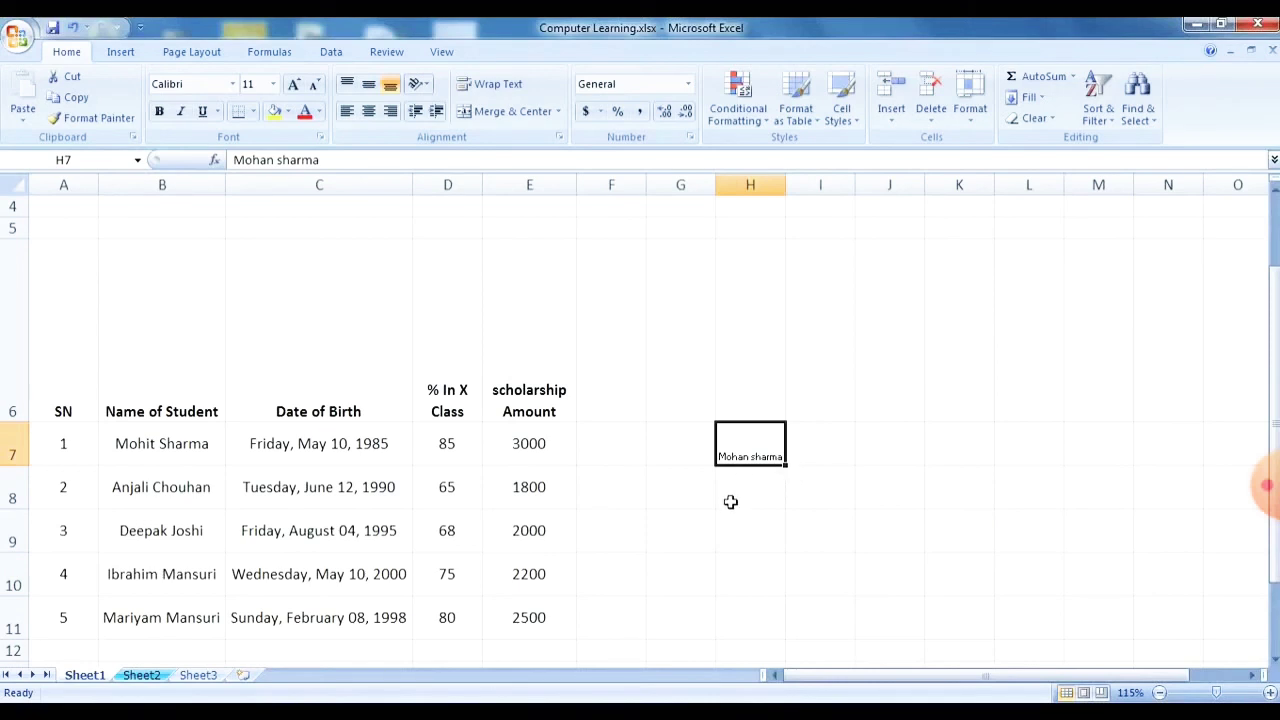
pyautogui.hotkey('ctrl', 'z')
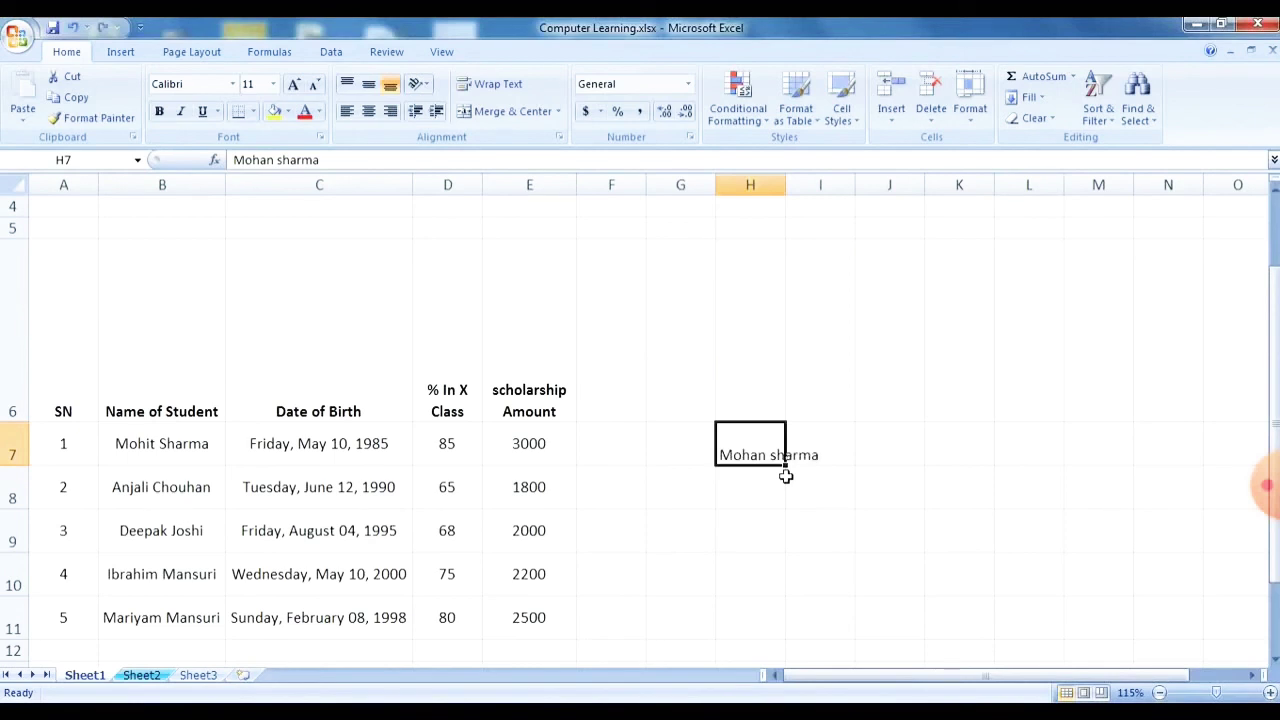
pyautogui.click(691, 137)
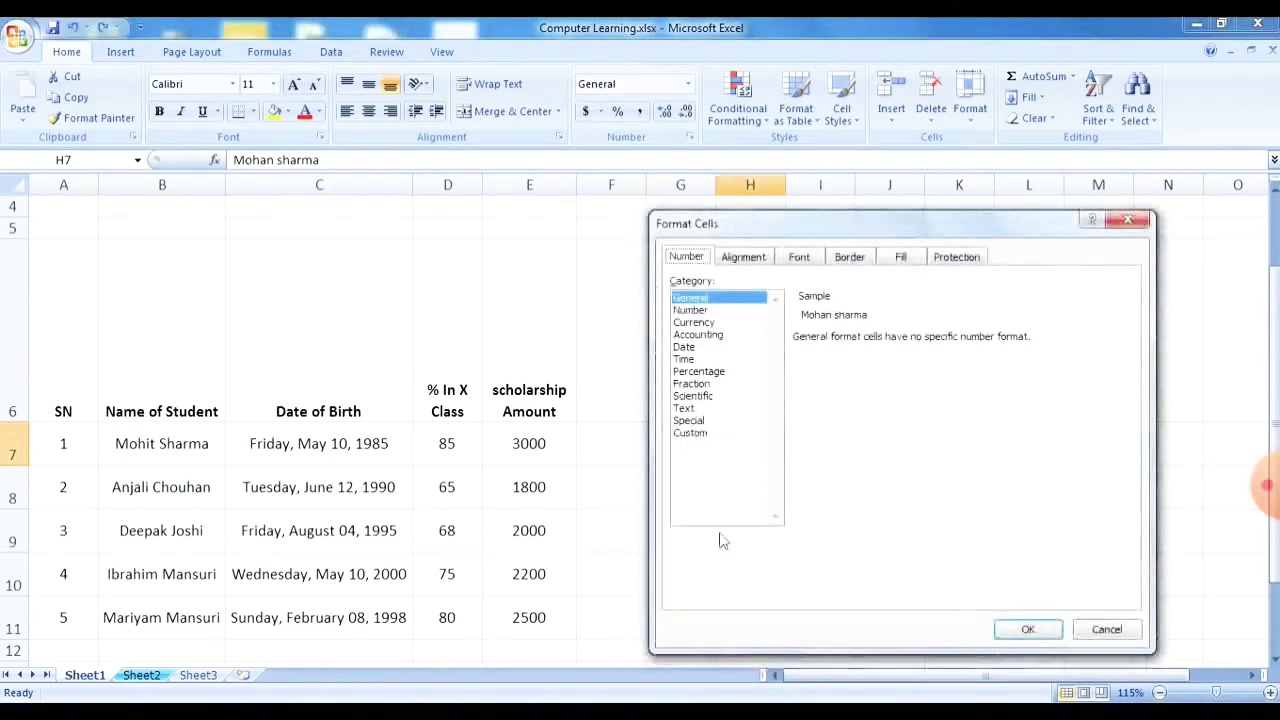
pyautogui.click(750, 257)
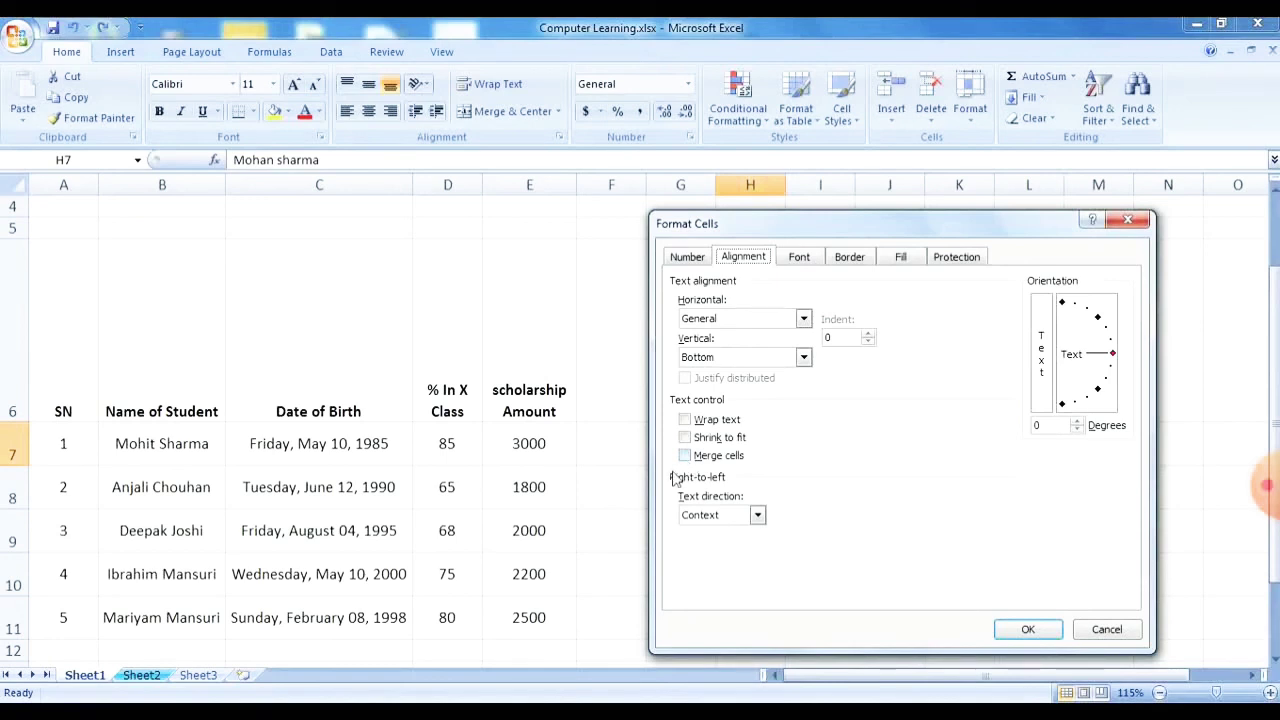
pyautogui.click(1105, 633)
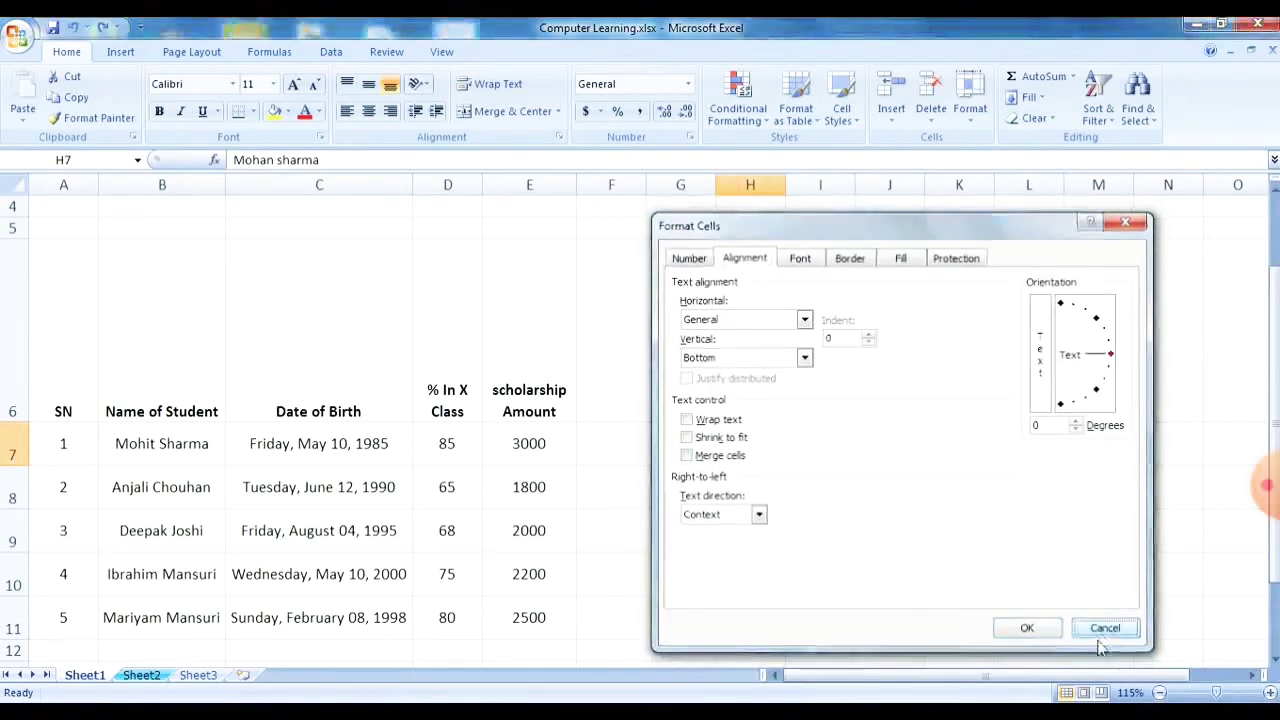
# Step: Select H7:I7 and apply Merge cells from Format Cells Alignment
pyautogui.moveTo(823, 446); pyautogui.dragTo(760, 446)
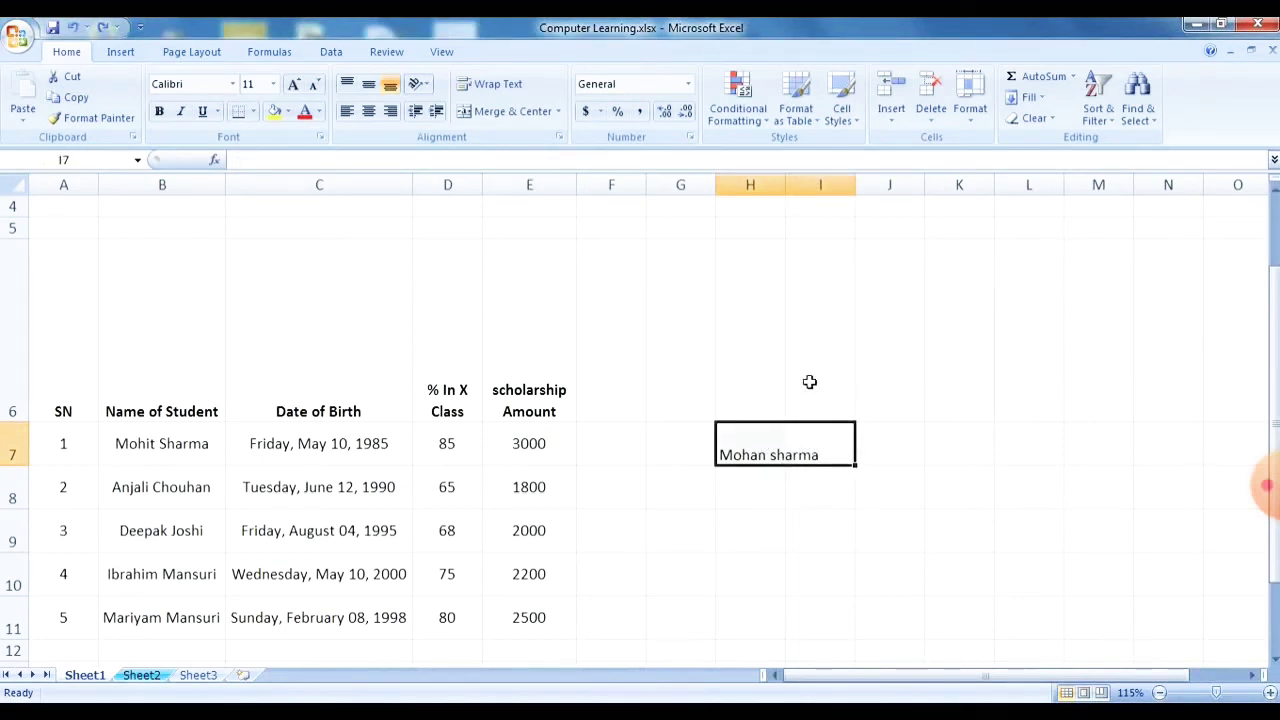
pyautogui.click(693, 138)
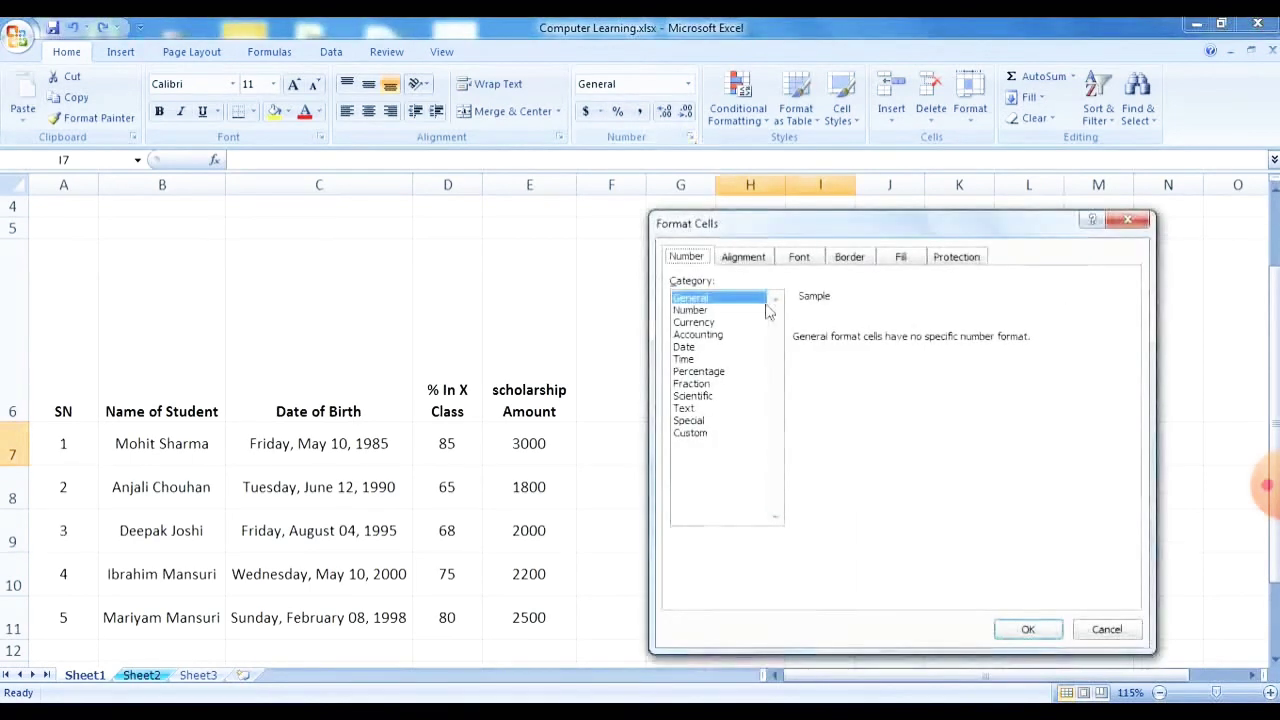
pyautogui.click(756, 258)
pyautogui.click(733, 459)
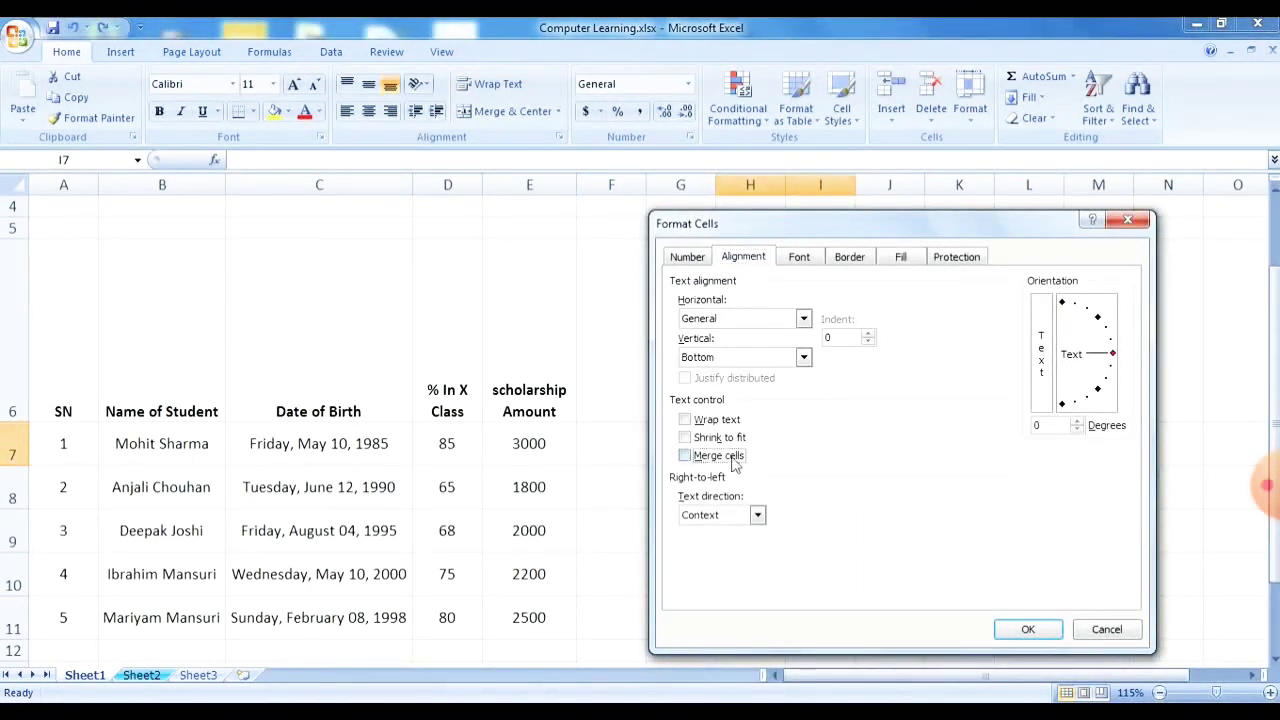
pyautogui.click(1029, 629)
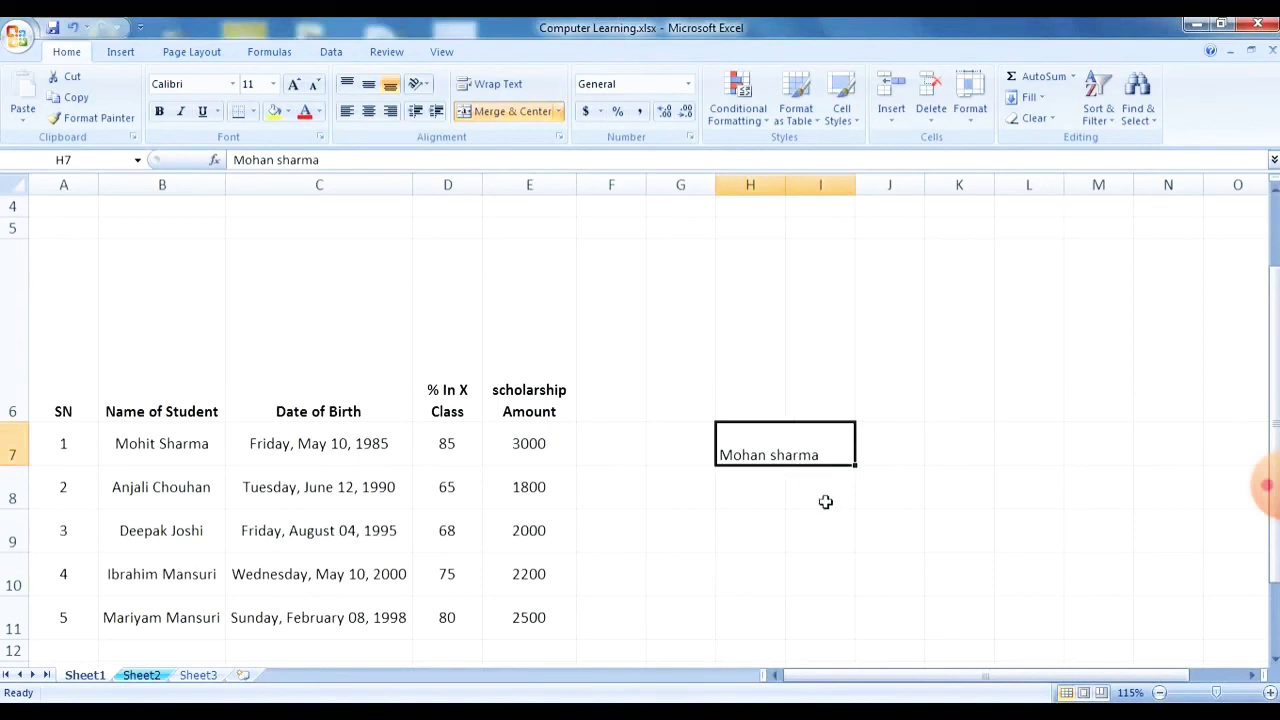
# Step: Undo the H7:I7 merge, then select cells I8, H9 and I9
pyautogui.hotkey('ctrl', 'z')
pyautogui.click(737, 486)
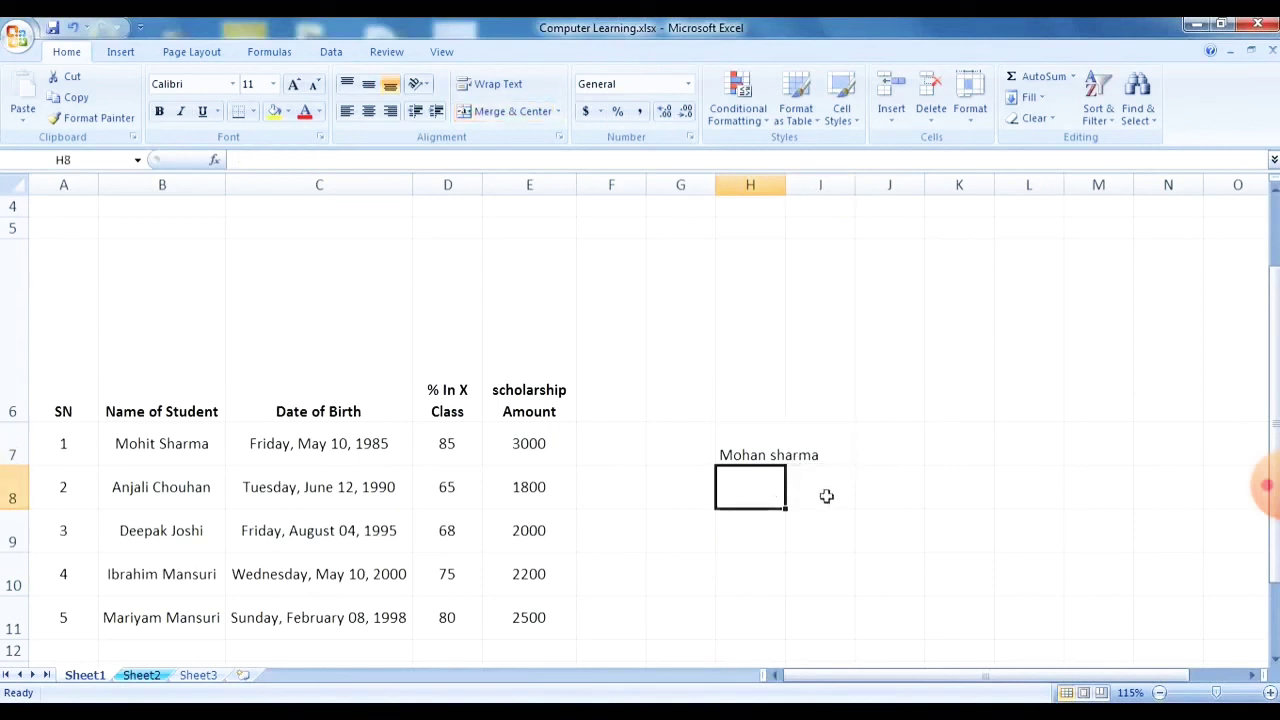
pyautogui.click(826, 494)
pyautogui.click(758, 535)
pyautogui.click(812, 538)
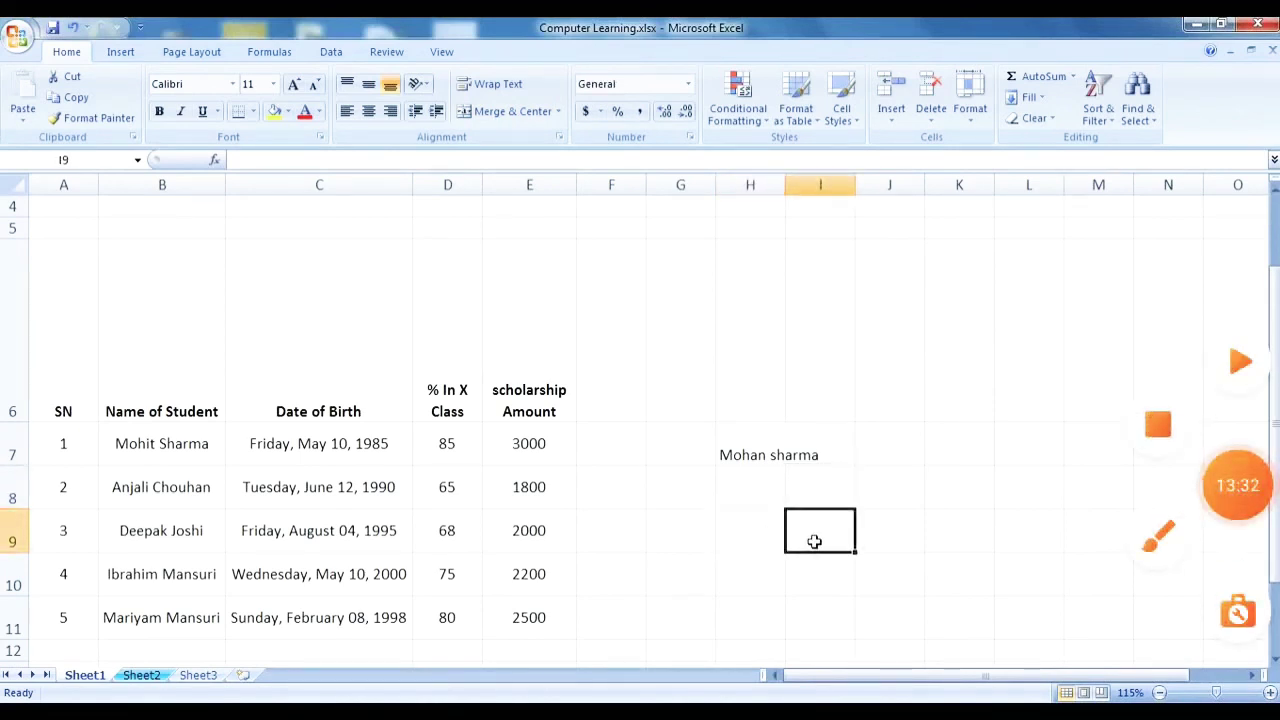